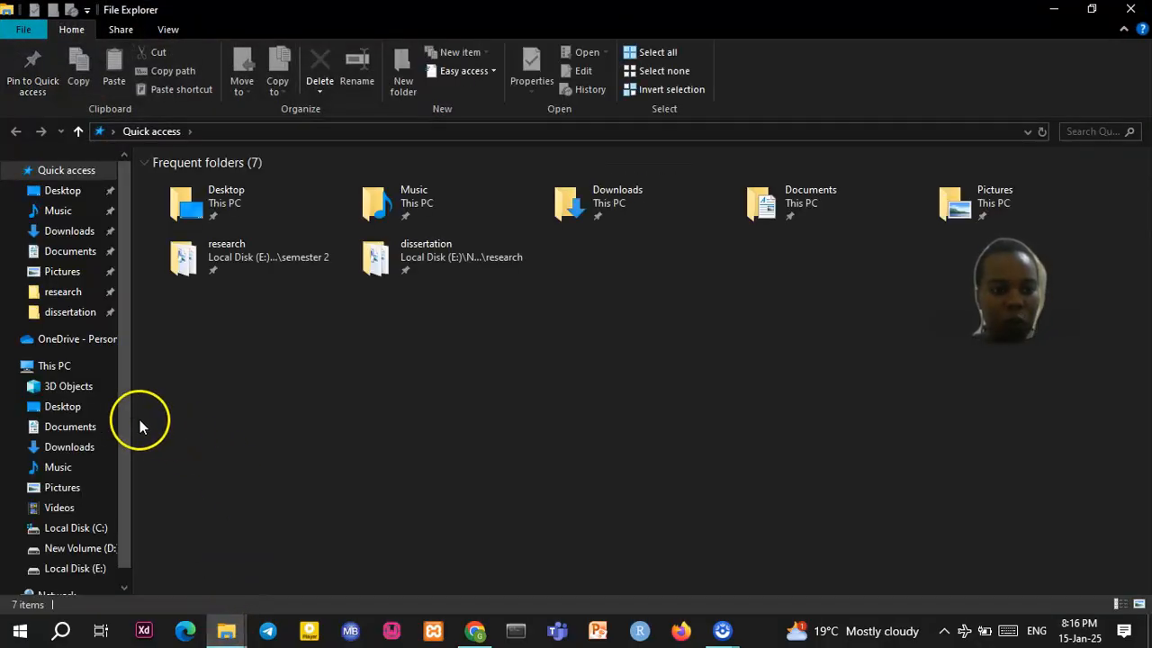
# Open Learning Ms Word.docx from the Documents > MsWordPractical folder in File Explorer
pyautogui.click(95, 428)
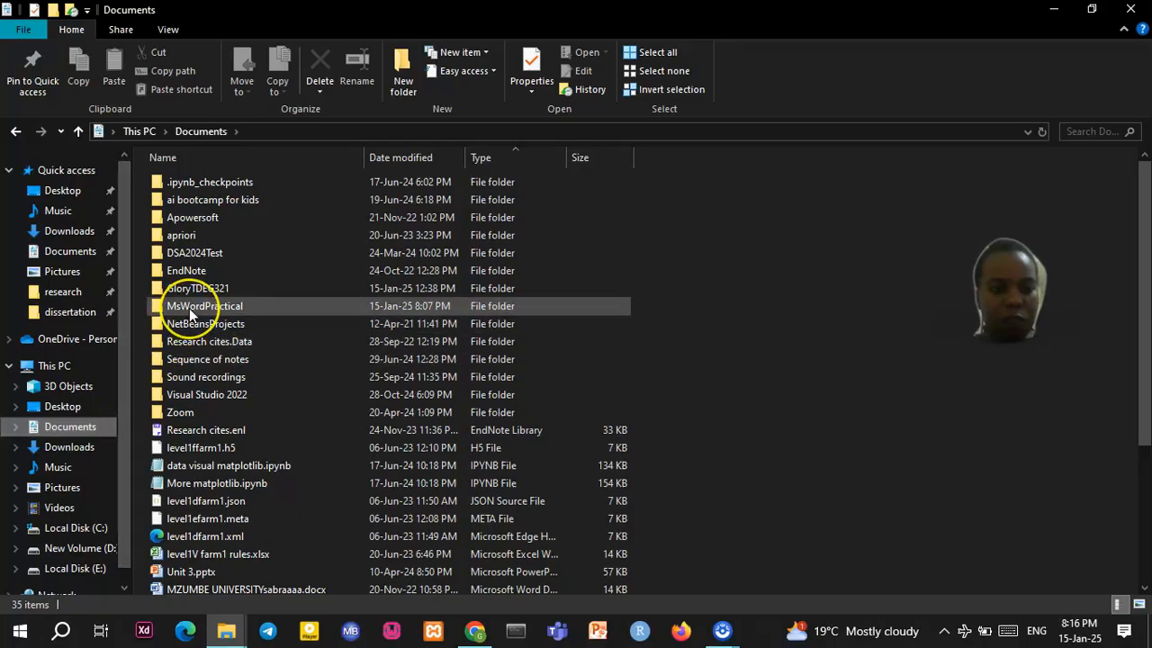
pyautogui.click(189, 309)
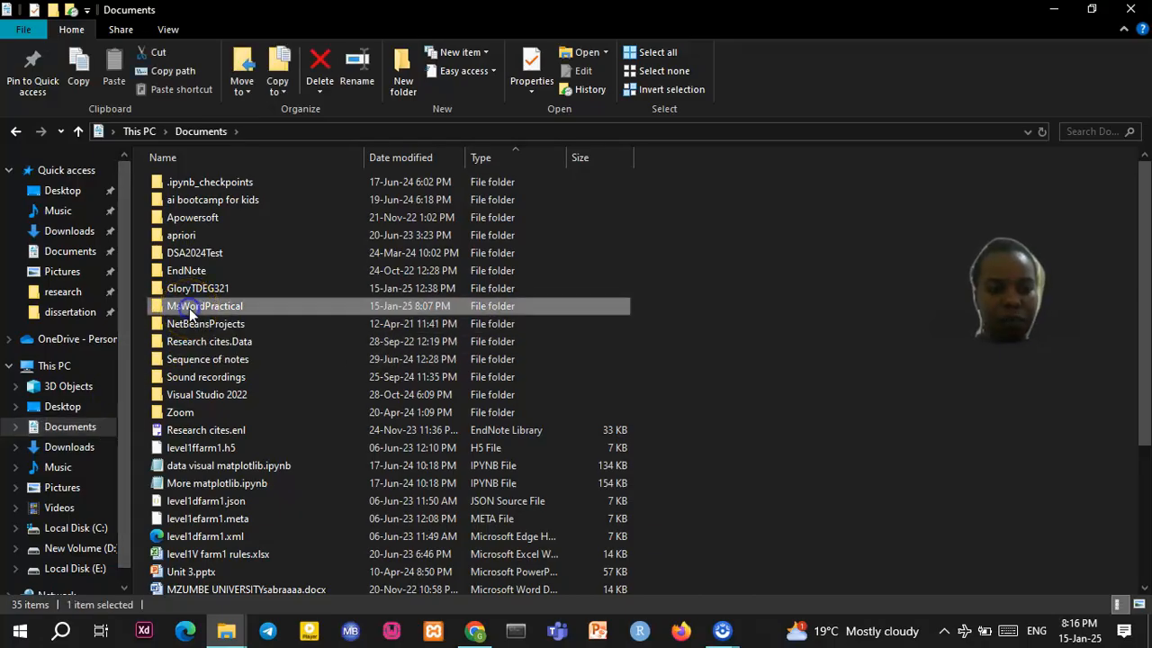
pyautogui.doubleClick(189, 308)
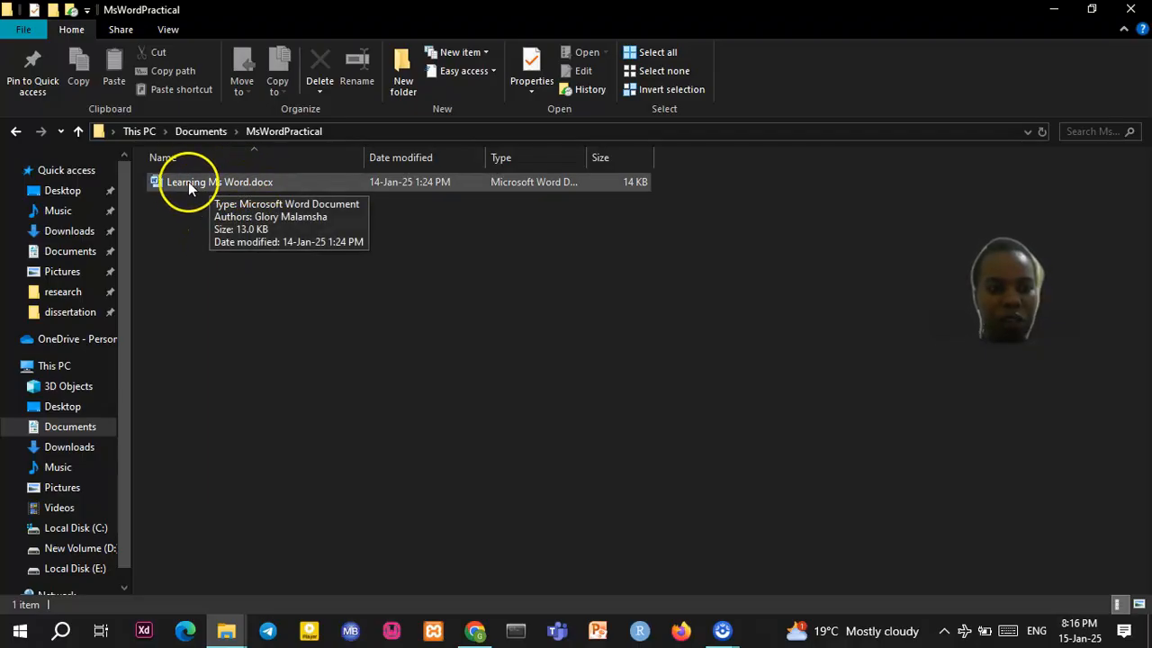
pyautogui.doubleClick(234, 182)
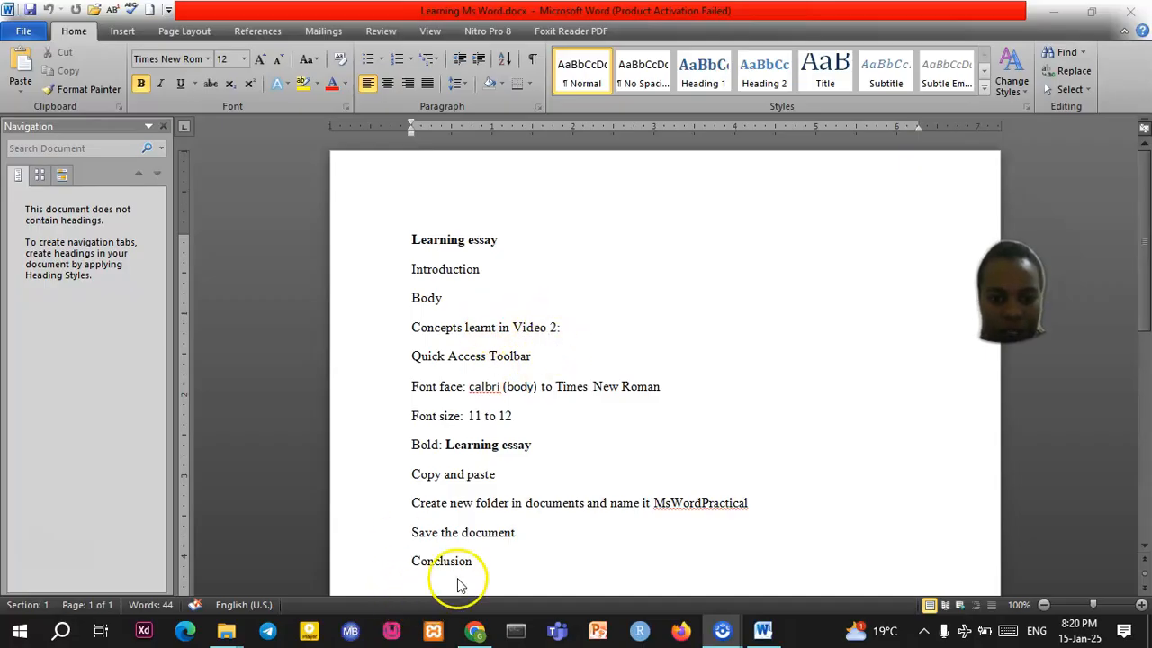
# Insert the 'Concepts learnt in Video 3:' heading after 'Save the document' with four concept lines
pyautogui.click(519, 536)
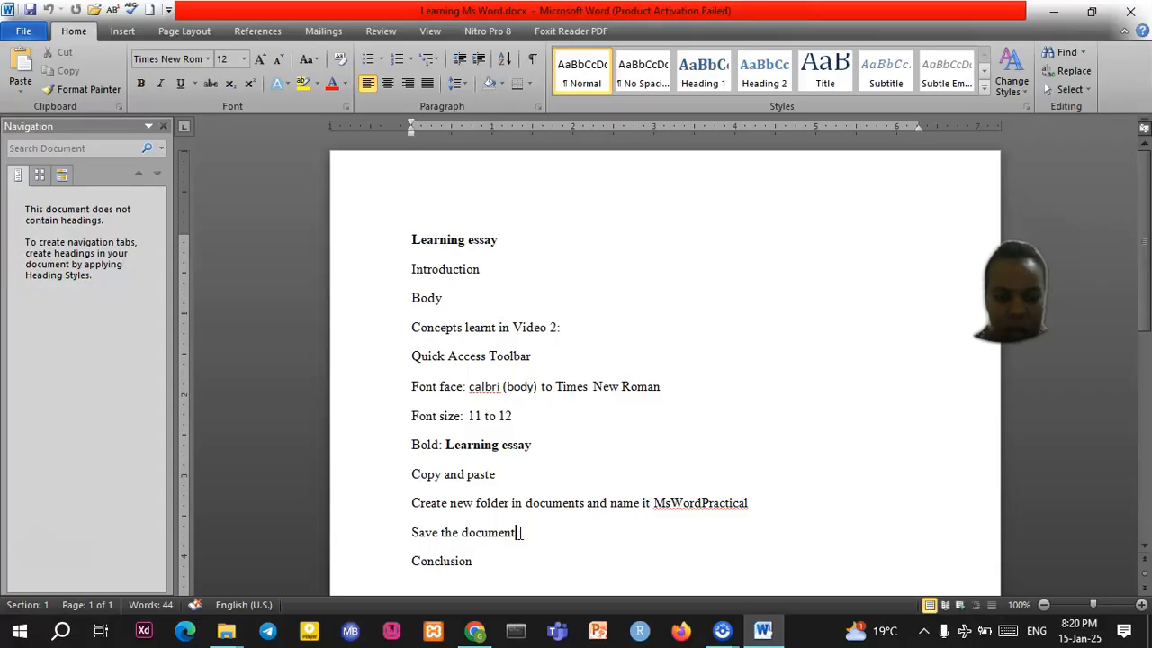
pyautogui.press('Return')
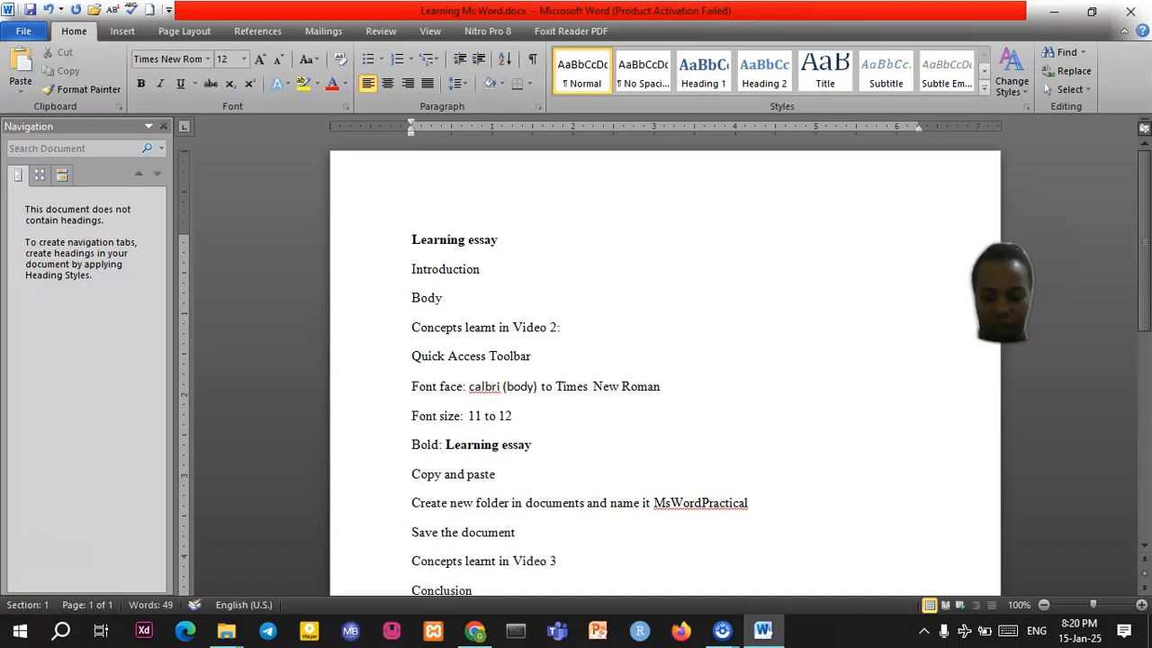
pyautogui.press('Return')
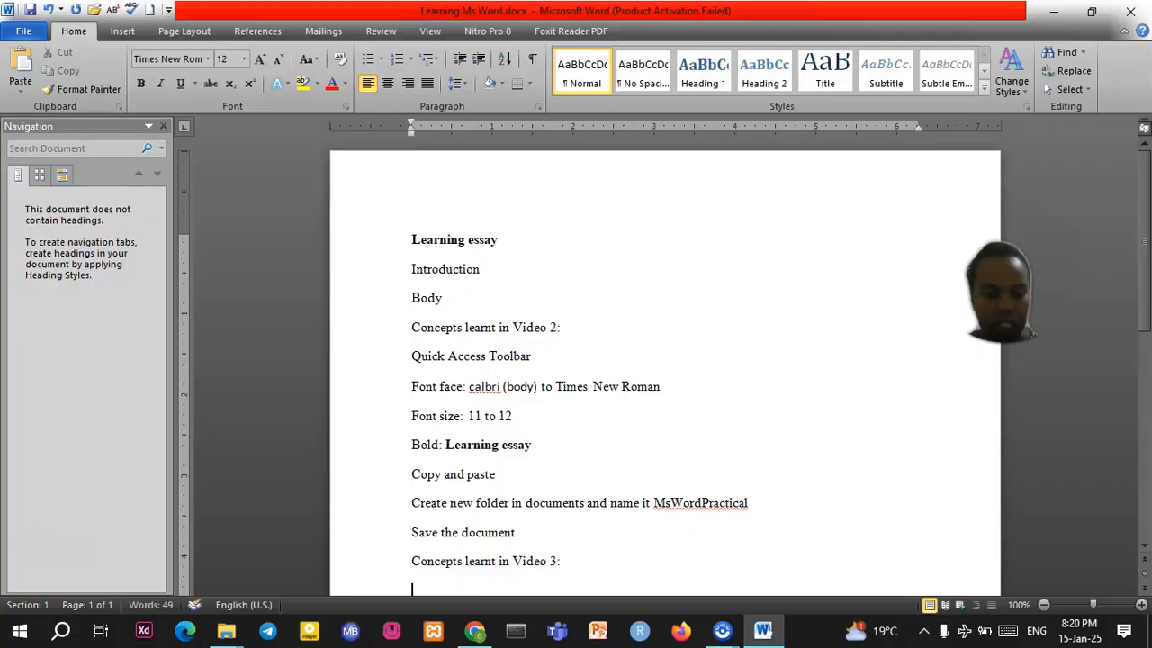
pyautogui.scroll(-2, 476, 529)
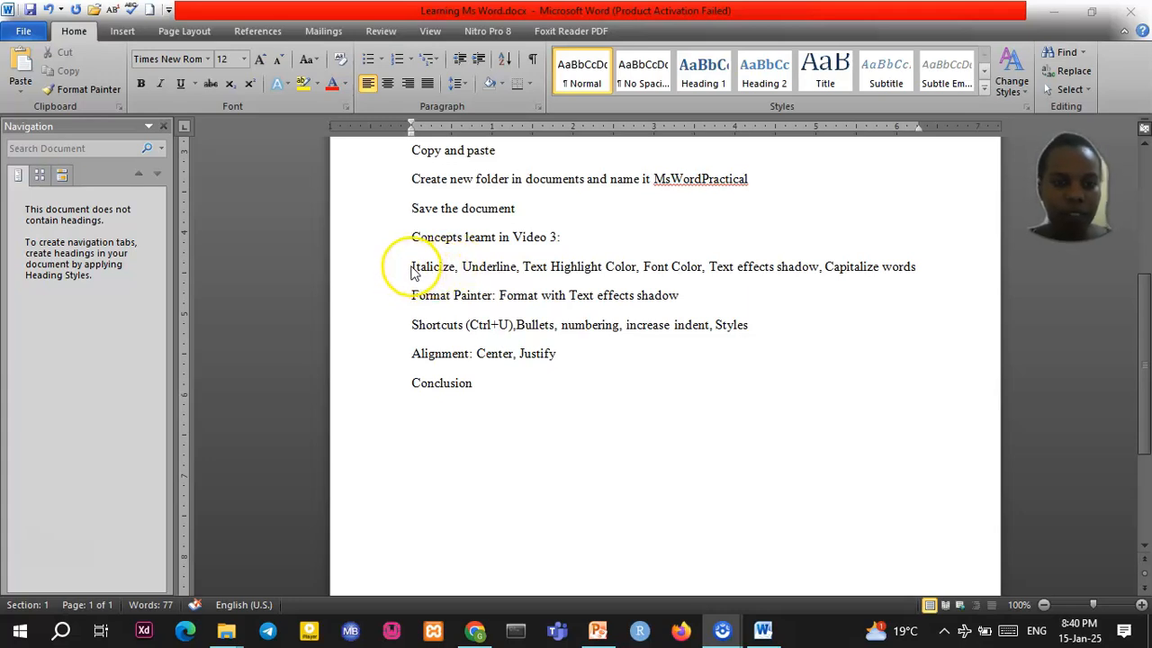
# Make the word 'Italicize' italic
pyautogui.click(410, 272)
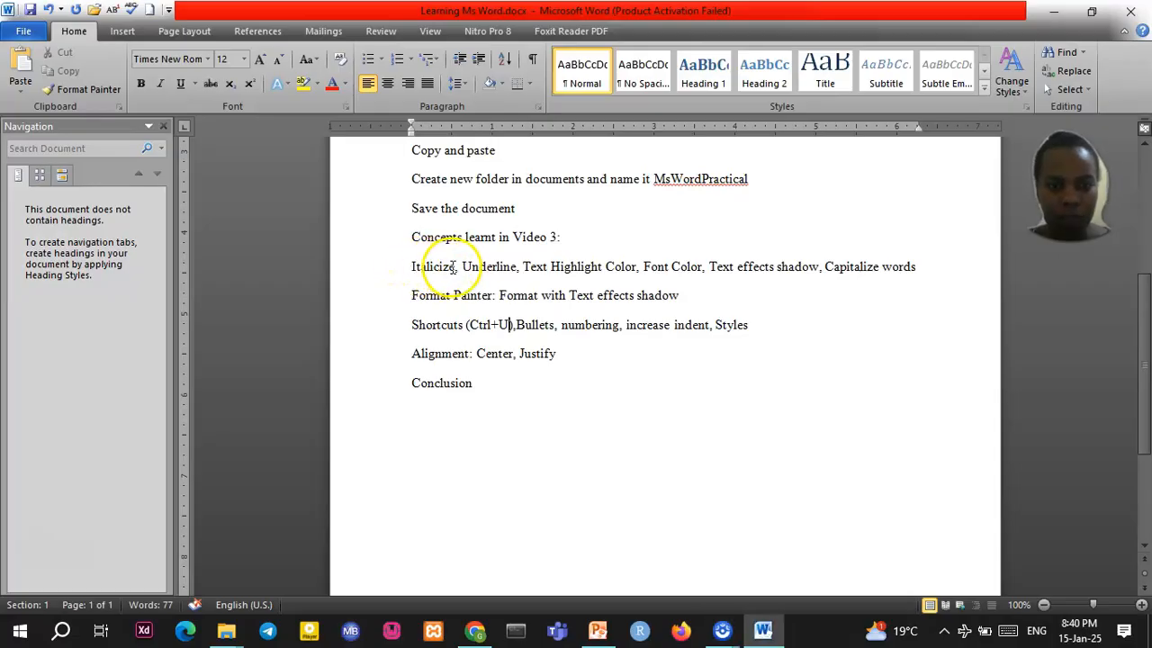
pyautogui.moveTo(411, 267); pyautogui.dragTo(456, 267)
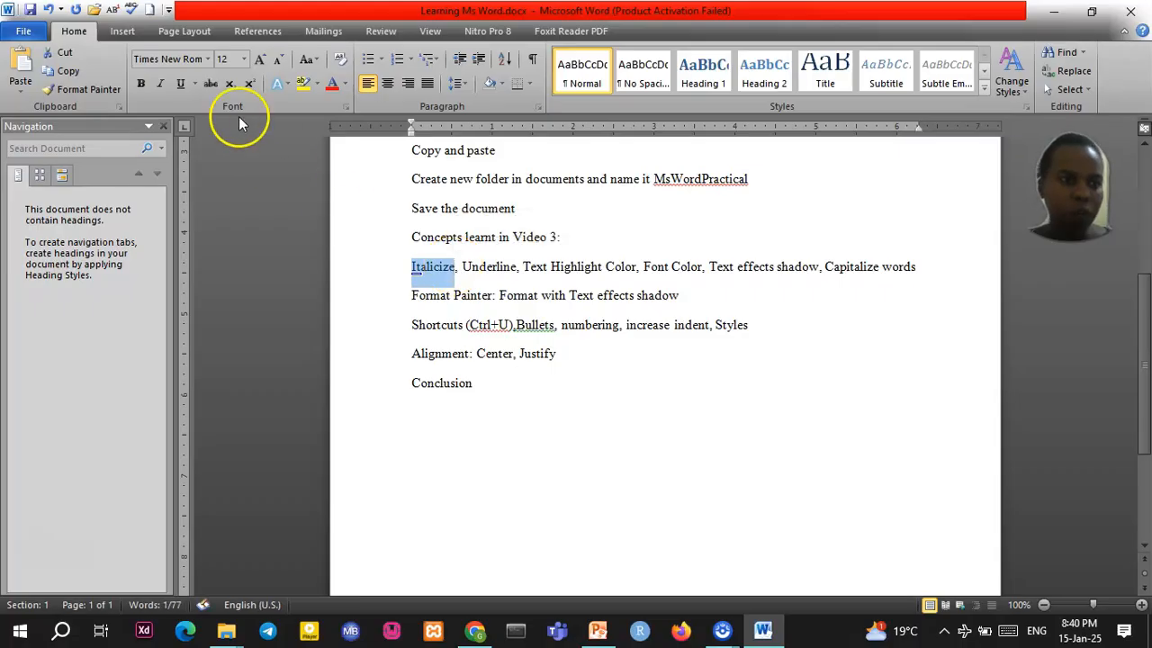
pyautogui.click(163, 83)
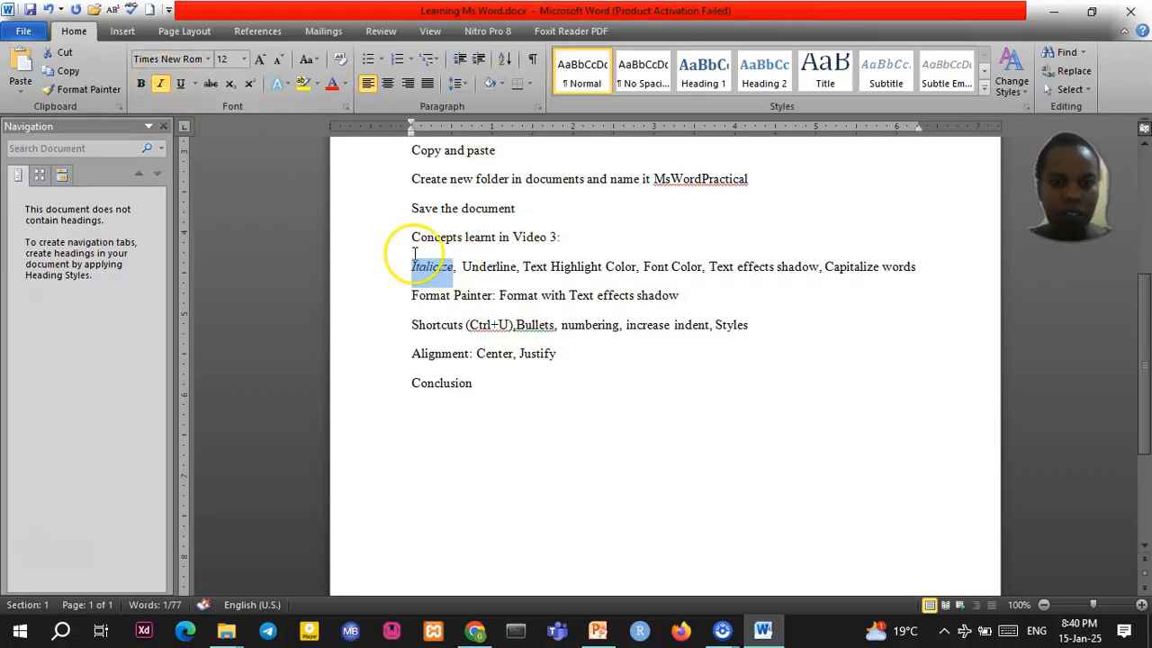
# Underline the word 'Underline' and the text 'Shortcuts (Ctrl+U)'
pyautogui.moveTo(462, 267); pyautogui.dragTo(518, 268)
pyautogui.click(181, 83)
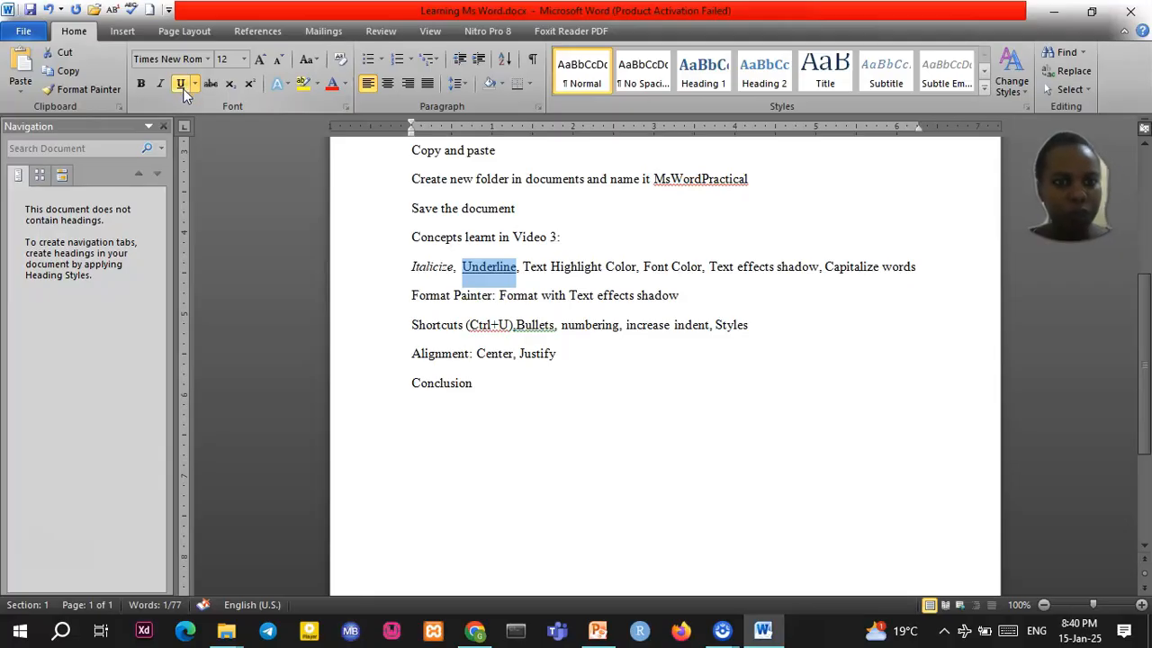
pyautogui.moveTo(418, 325); pyautogui.dragTo(513, 325)
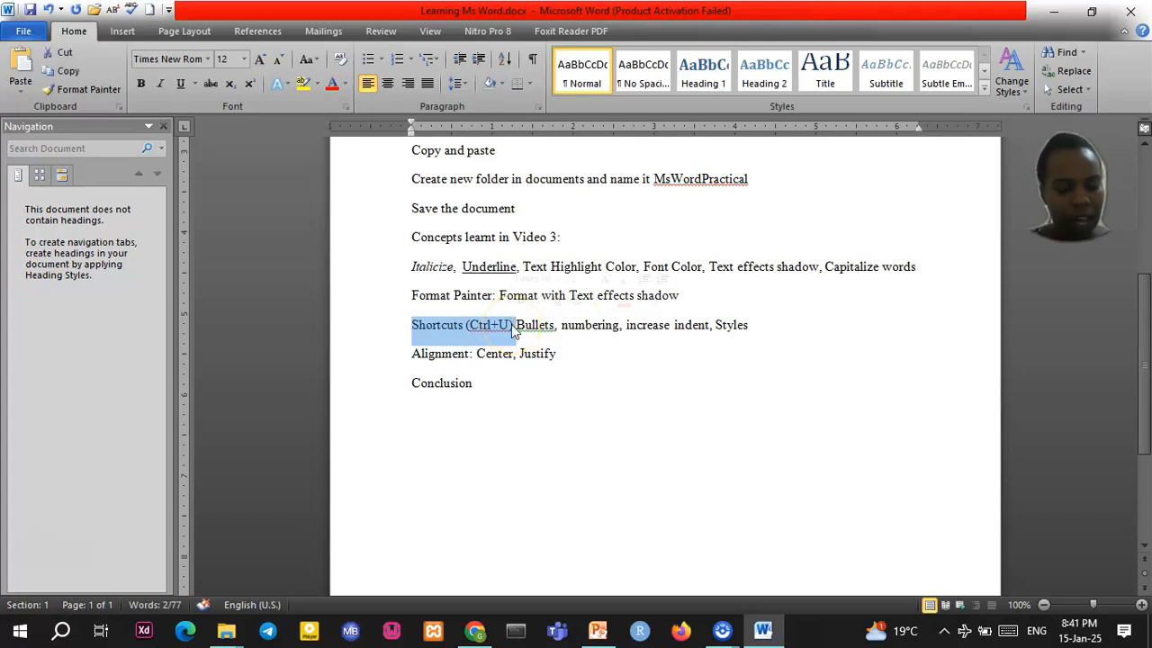
pyautogui.hotkey('ctrl', 'u')
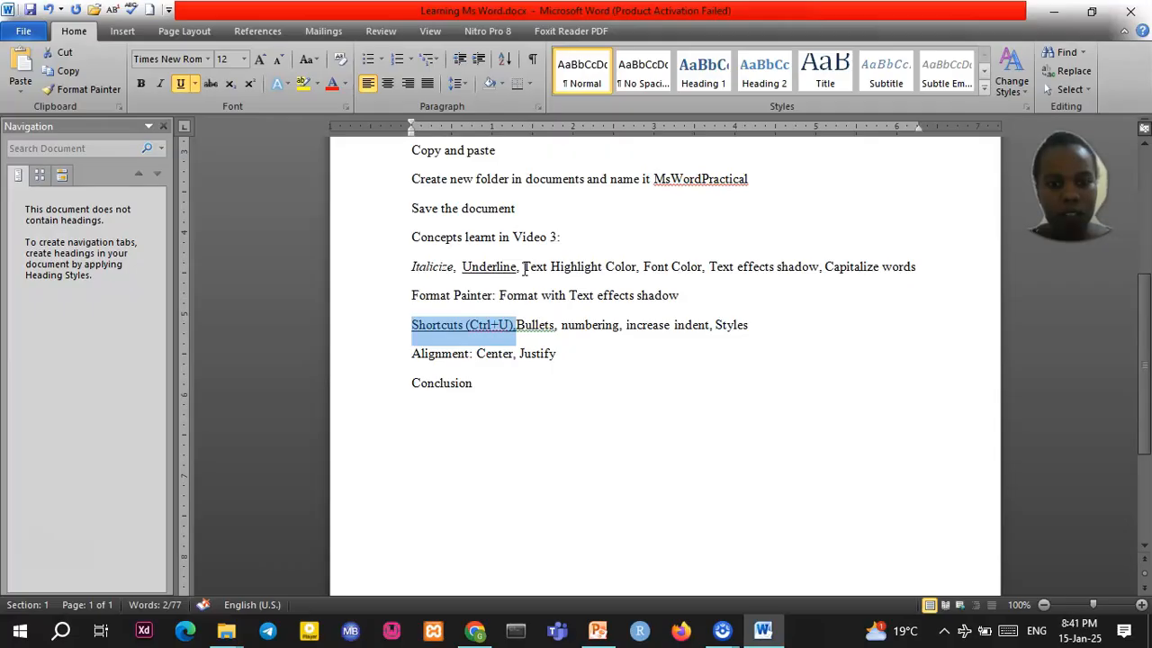
pyautogui.moveTo(525, 269); pyautogui.dragTo(623, 267)
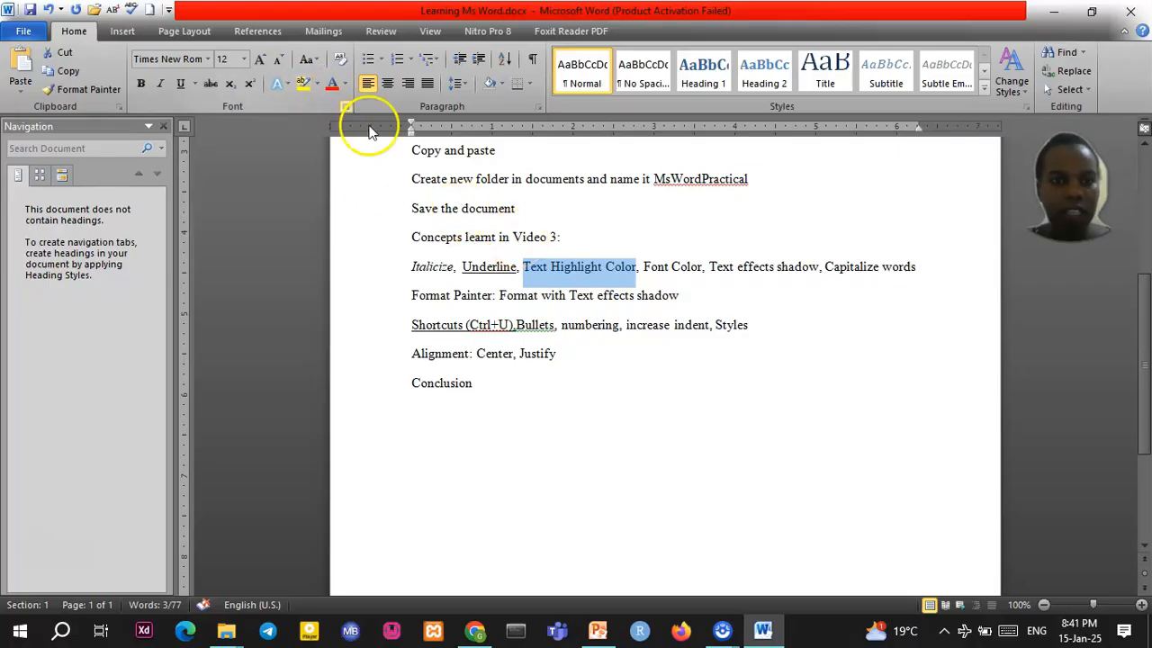
# Highlight the words 'Text Highlight Color' in gray
pyautogui.click(303, 83)
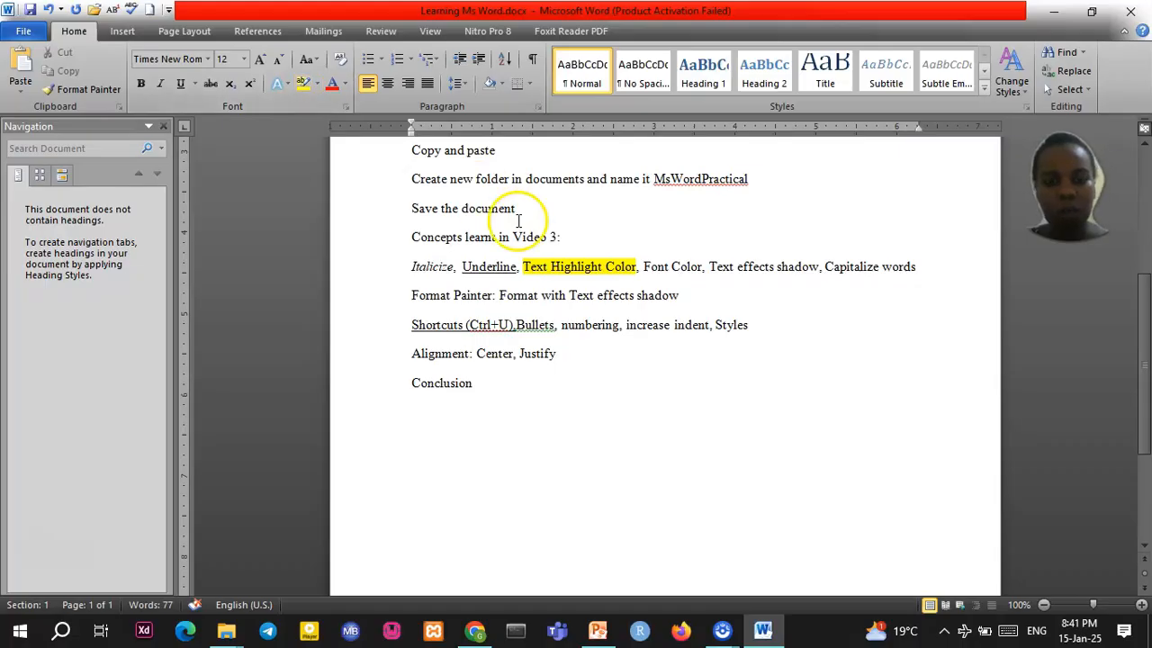
pyautogui.moveTo(523, 267); pyautogui.dragTo(636, 266)
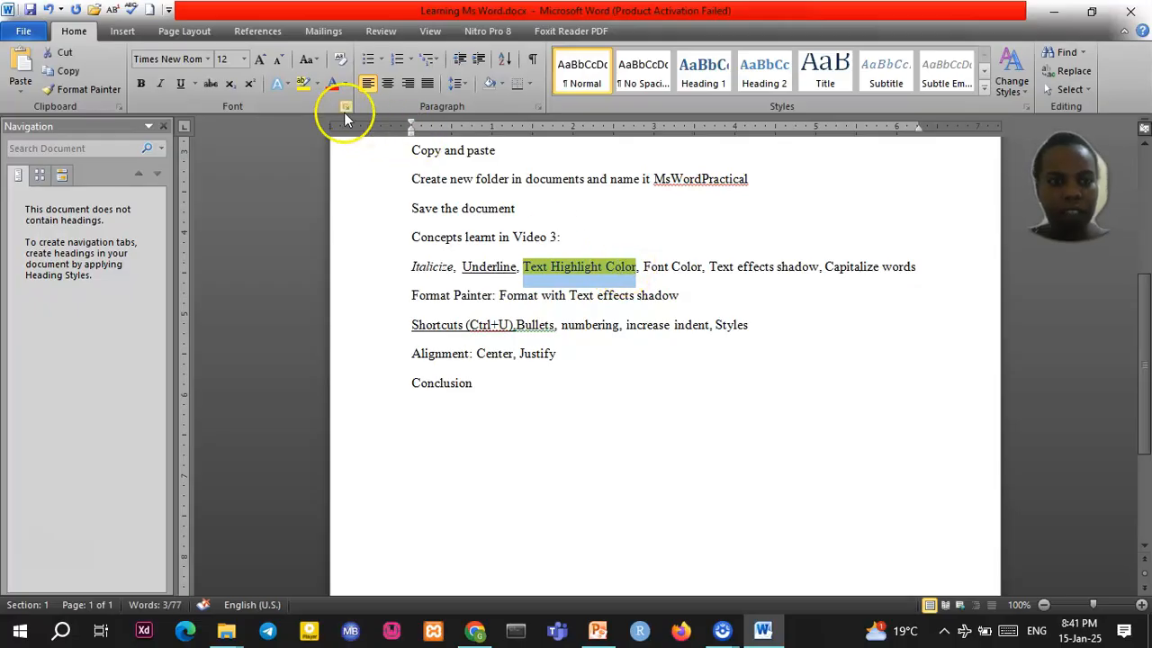
pyautogui.click(318, 84)
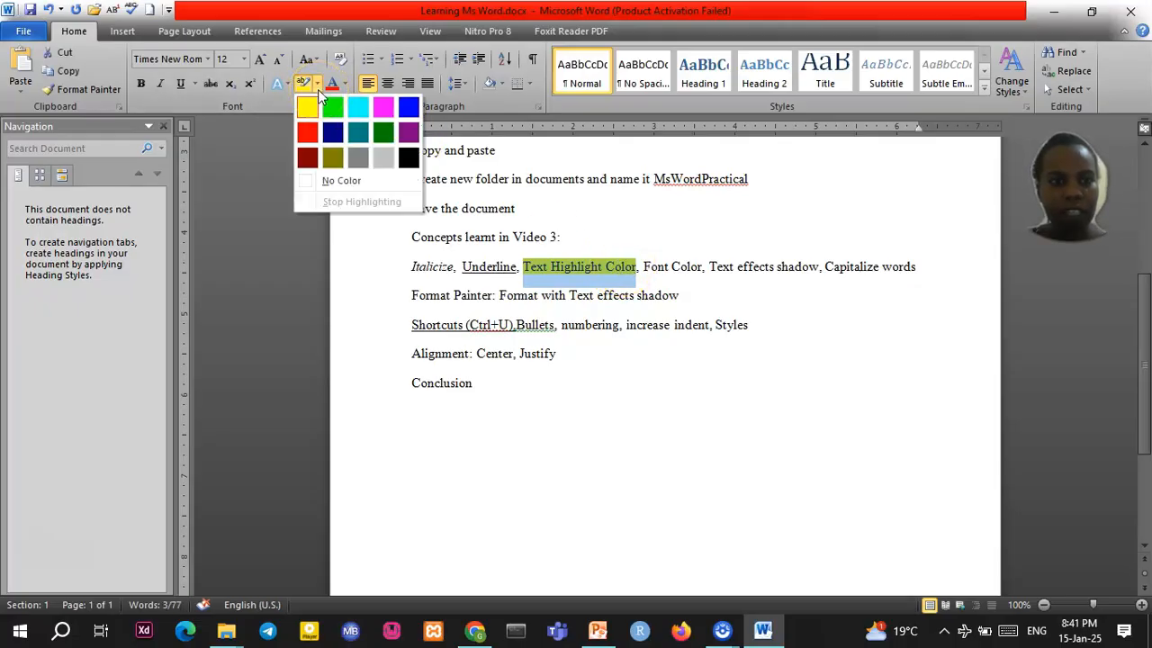
pyautogui.click(317, 85)
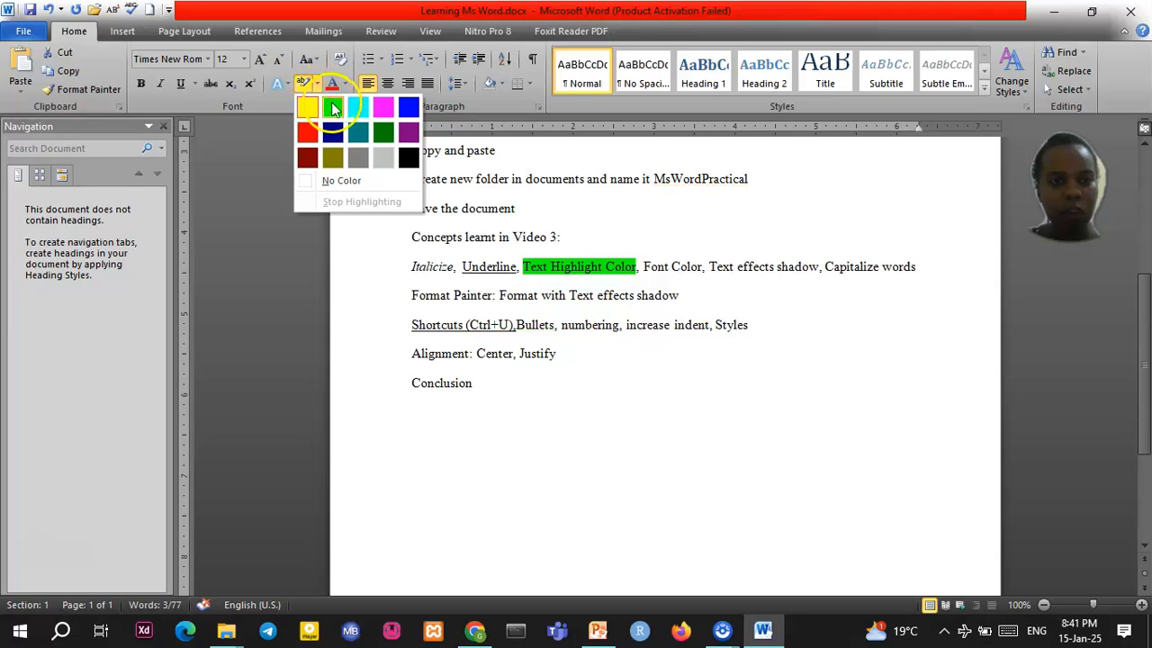
pyautogui.click(360, 156)
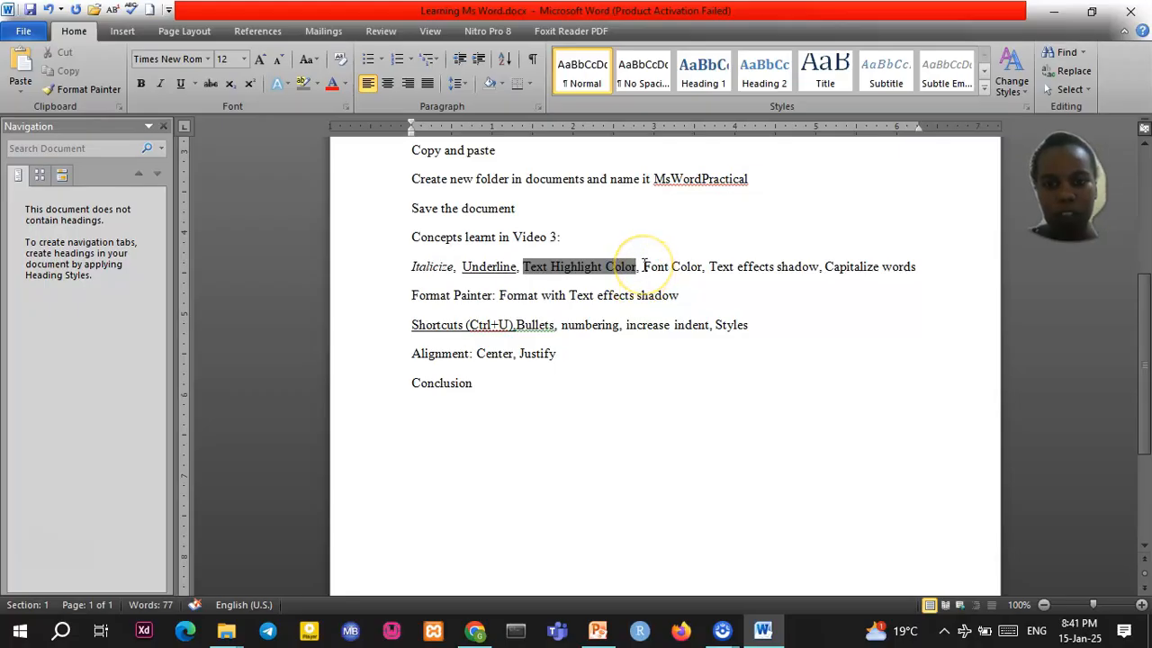
# Color the words 'Font Color' green
pyautogui.moveTo(643, 267); pyautogui.dragTo(702, 267)
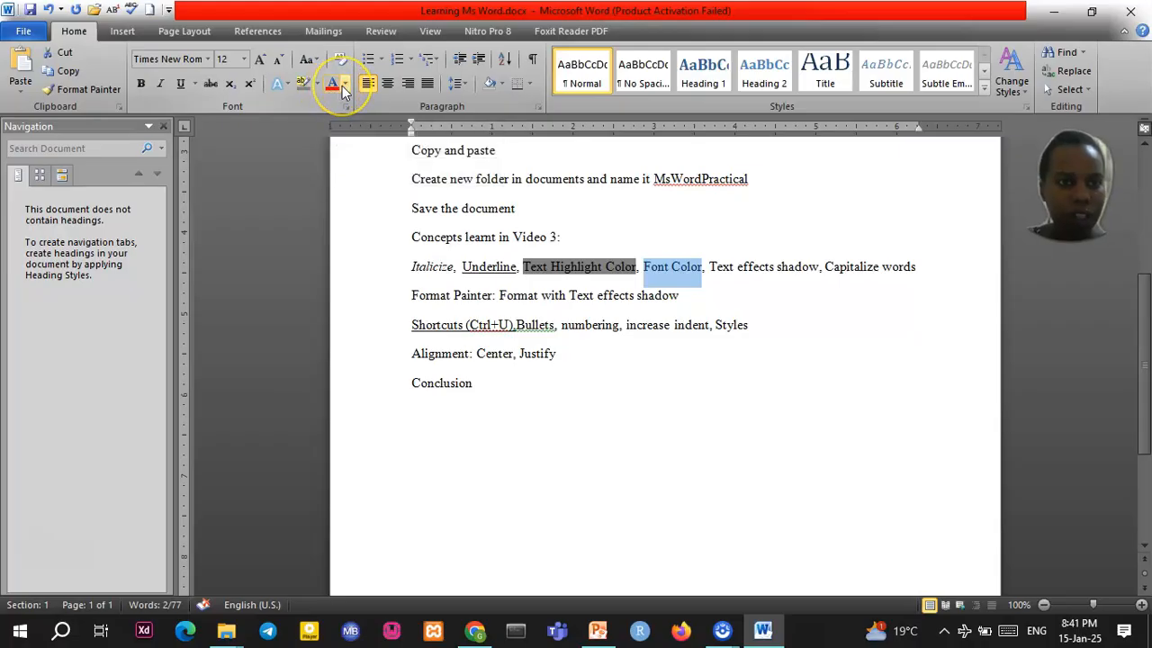
pyautogui.click(343, 84)
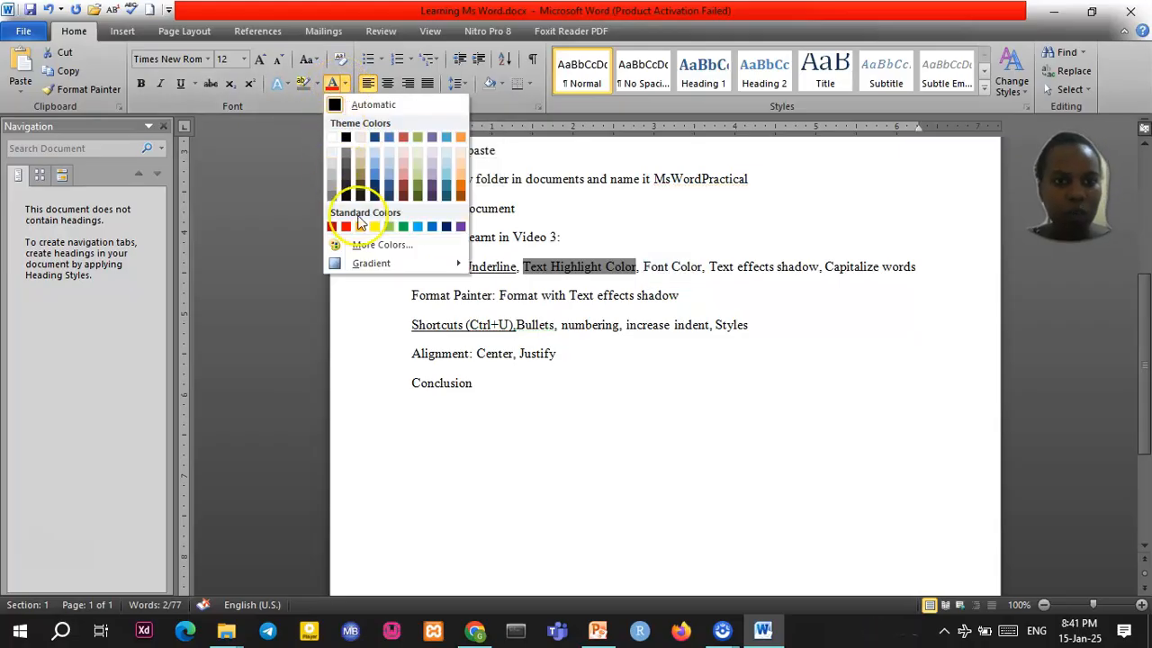
pyautogui.click(403, 226)
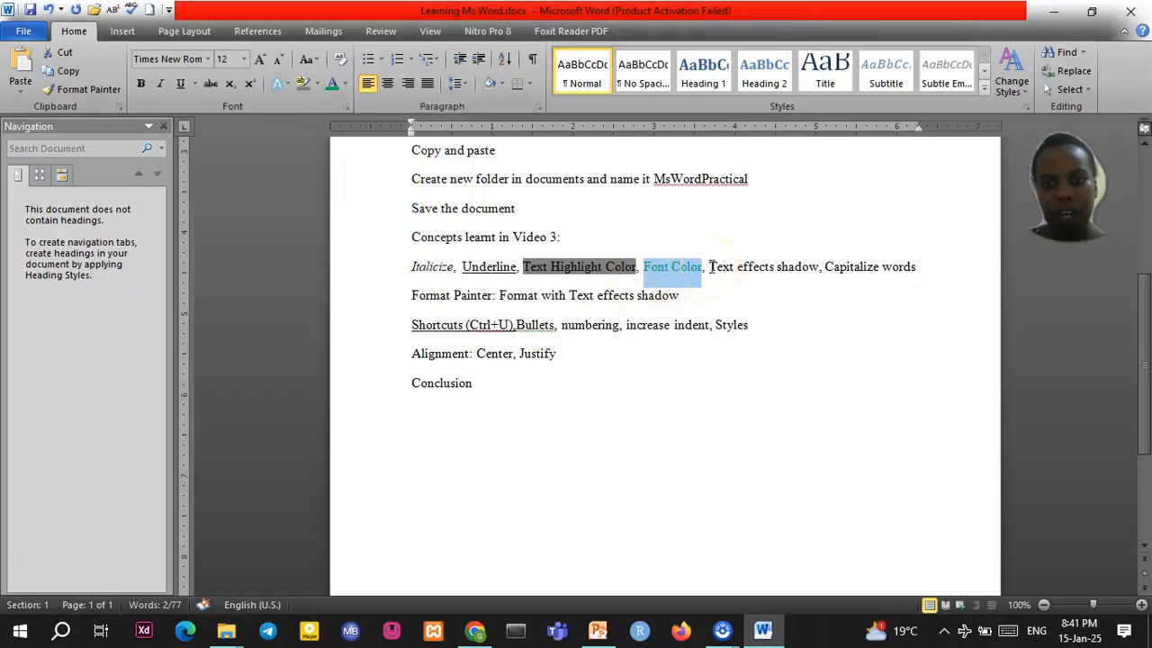
pyautogui.moveTo(711, 266); pyautogui.dragTo(797, 267)
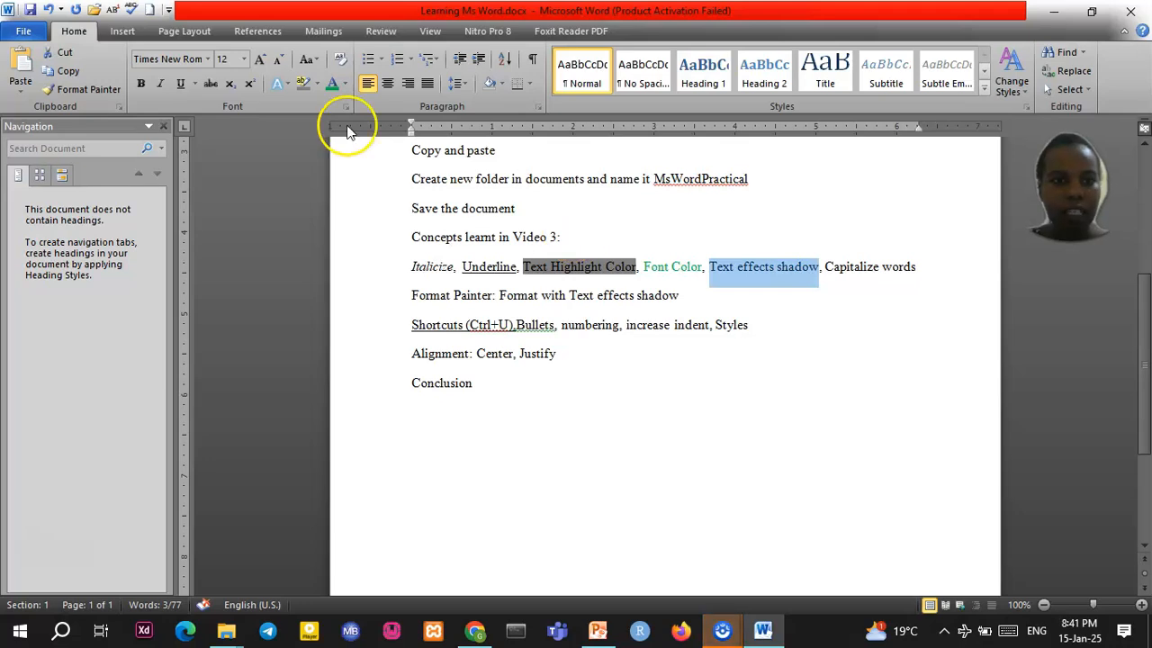
# Apply the first Text Effects style, a blue shadow, to 'Text effects shadow'
pyautogui.click(286, 86)
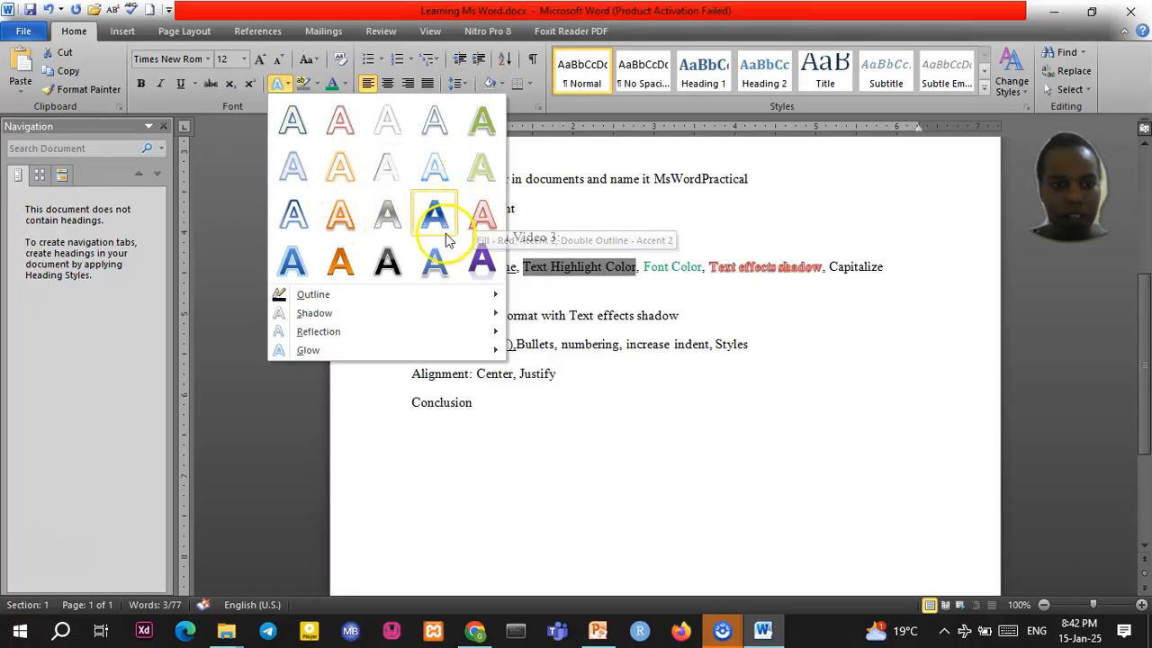
pyautogui.moveTo(490, 321)
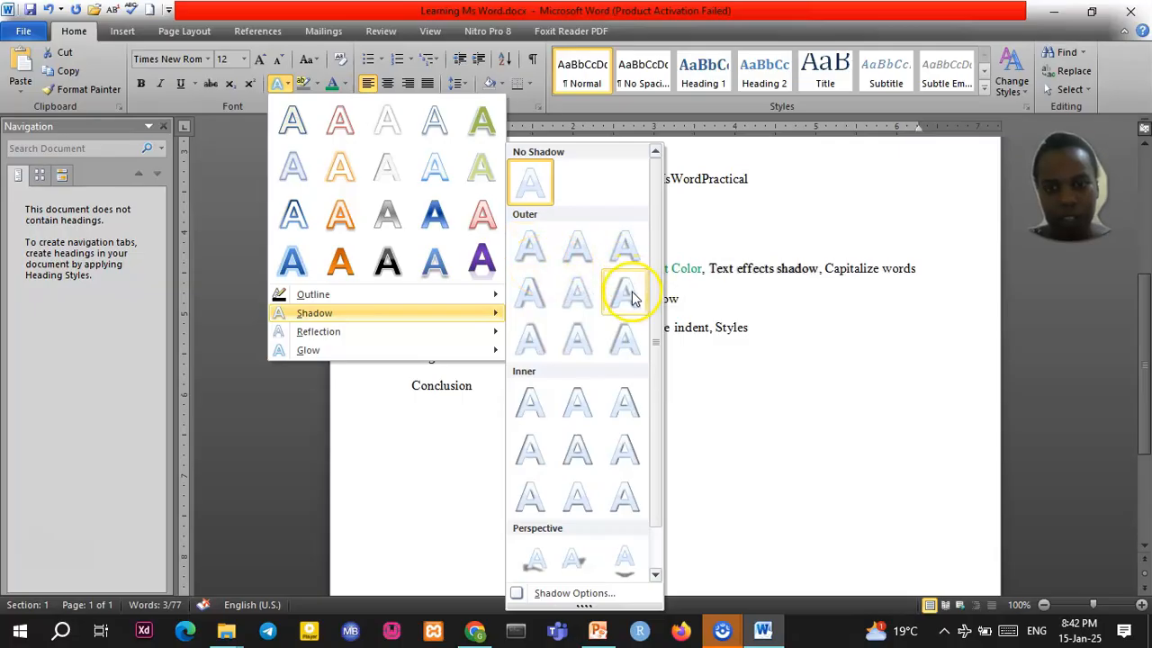
pyautogui.click(544, 301)
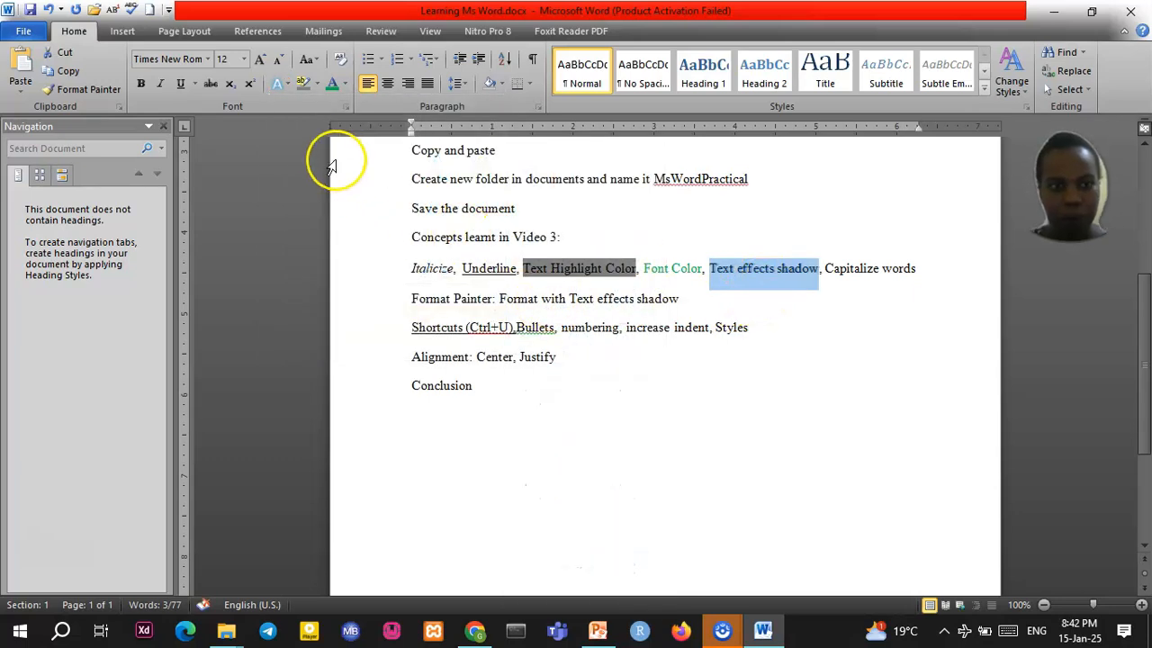
pyautogui.click(286, 86)
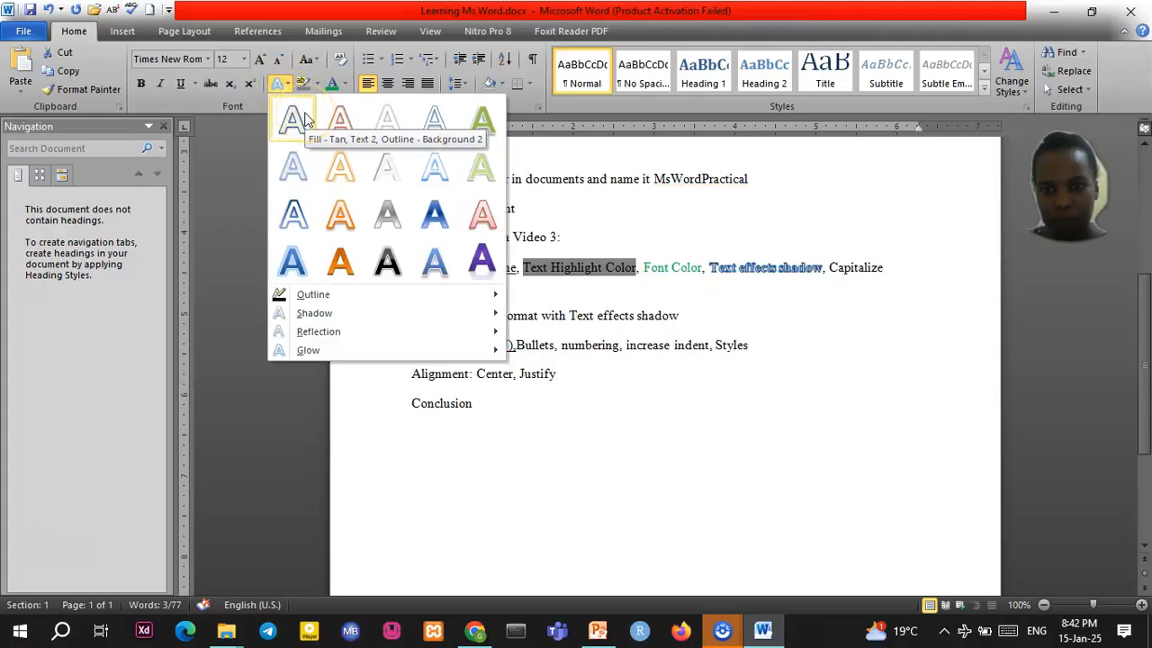
pyautogui.click(303, 124)
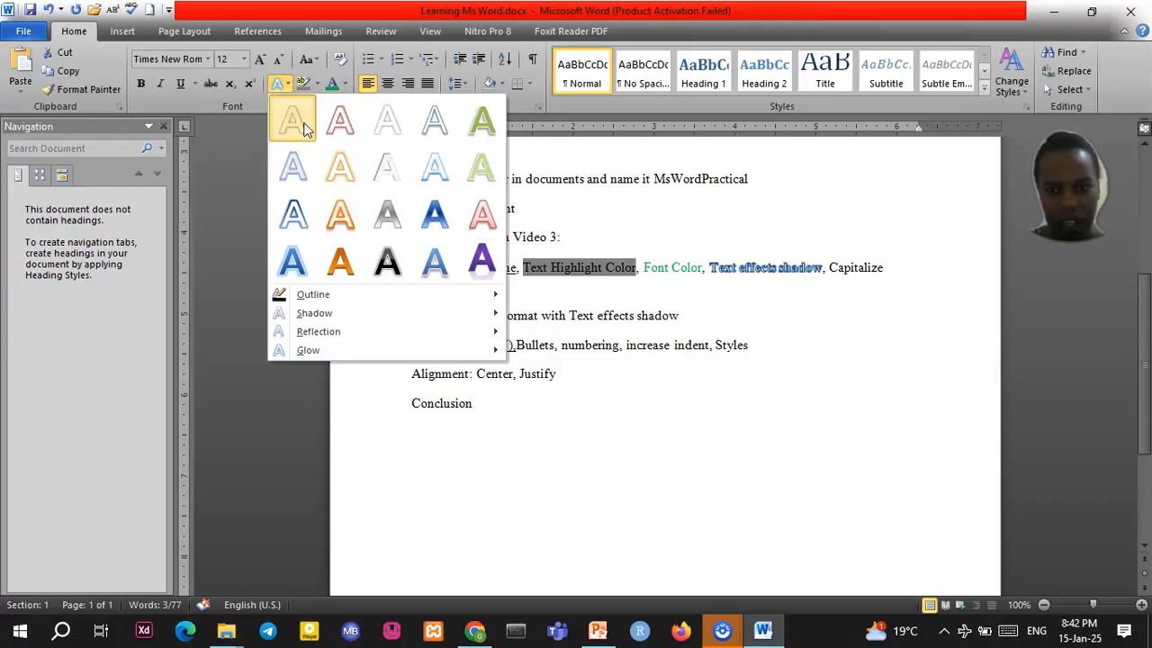
pyautogui.click(741, 270)
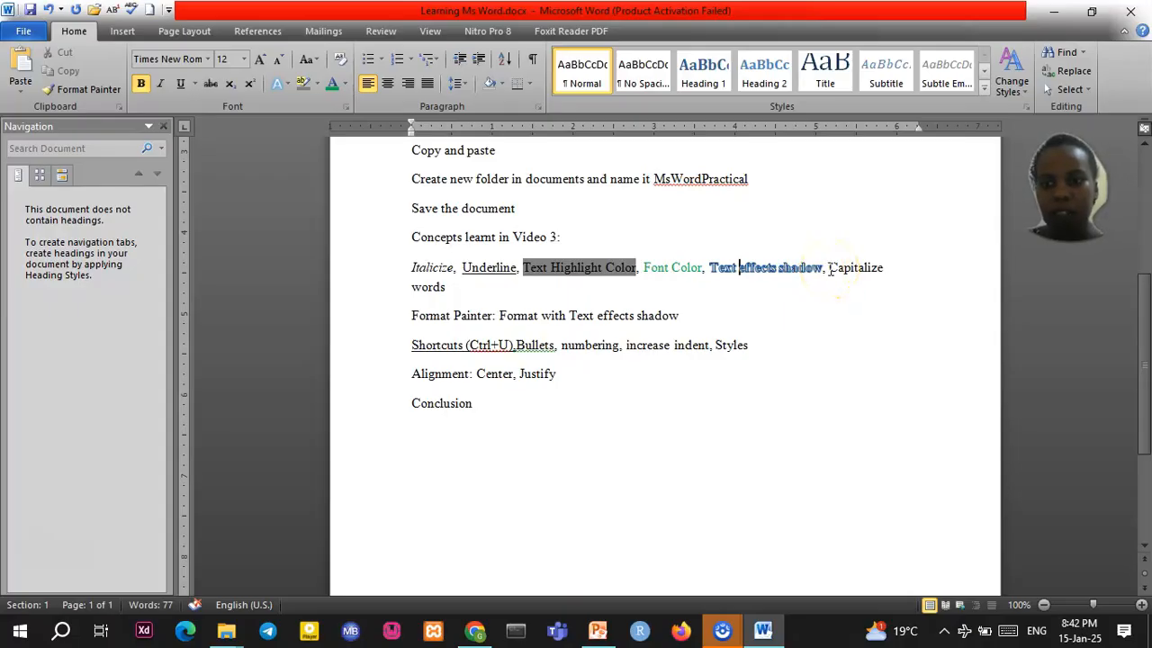
pyautogui.moveTo(844, 268); pyautogui.dragTo(886, 268)
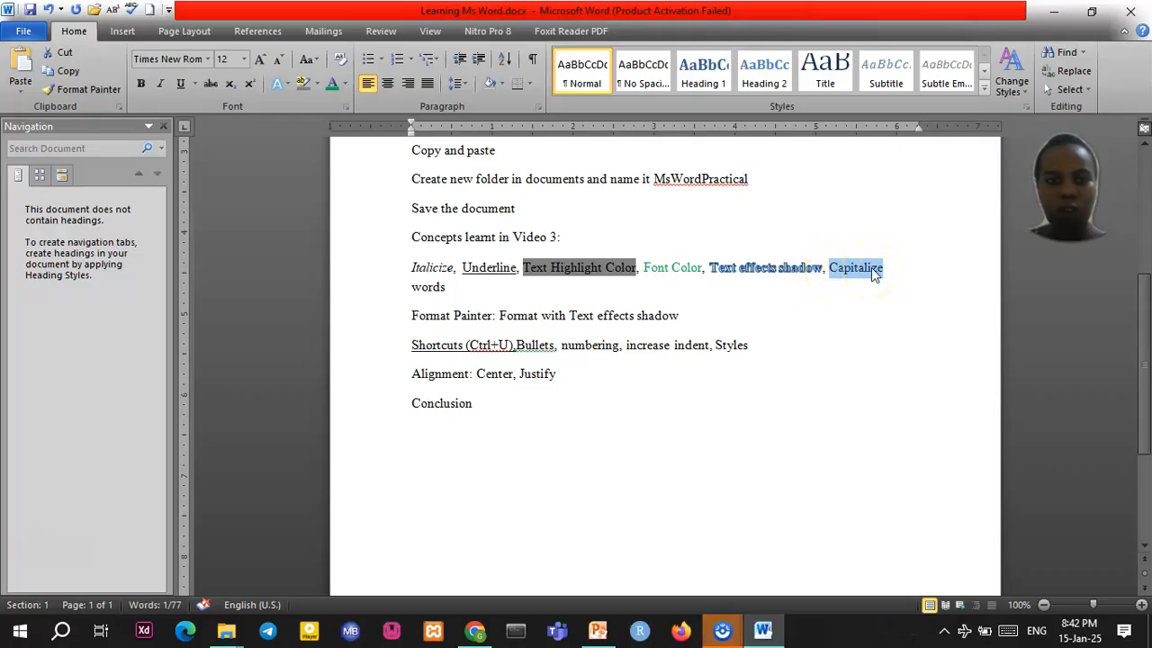
# Change the word 'Capitalize' to UPPERCASE with Change Case
pyautogui.click(316, 61)
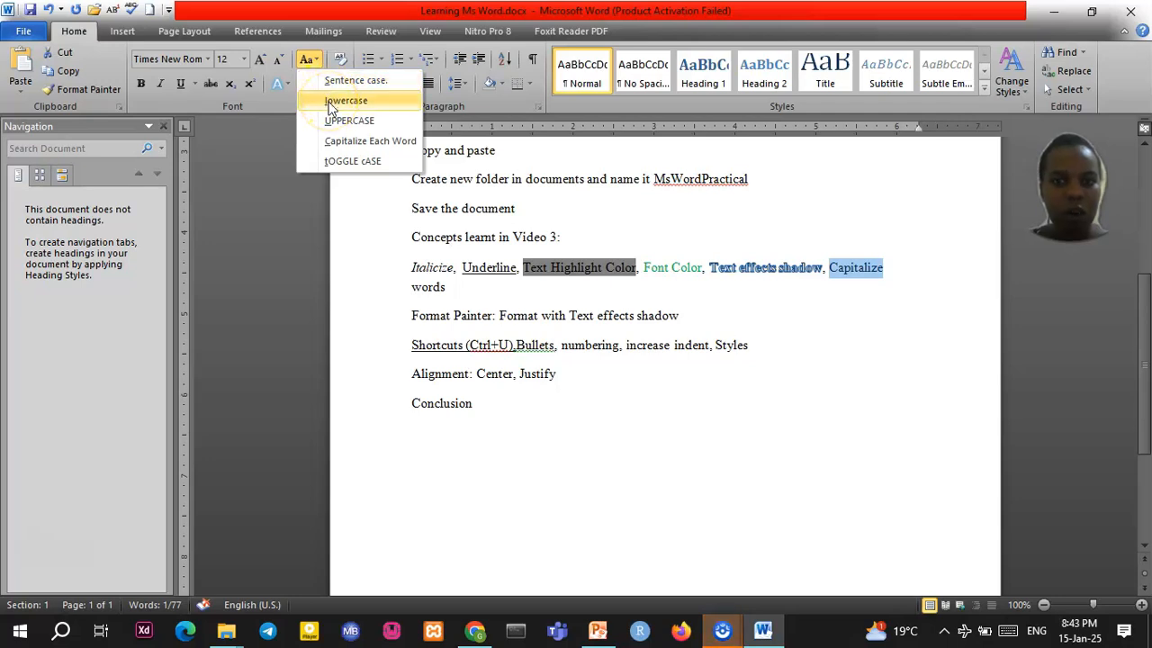
pyautogui.click(330, 101)
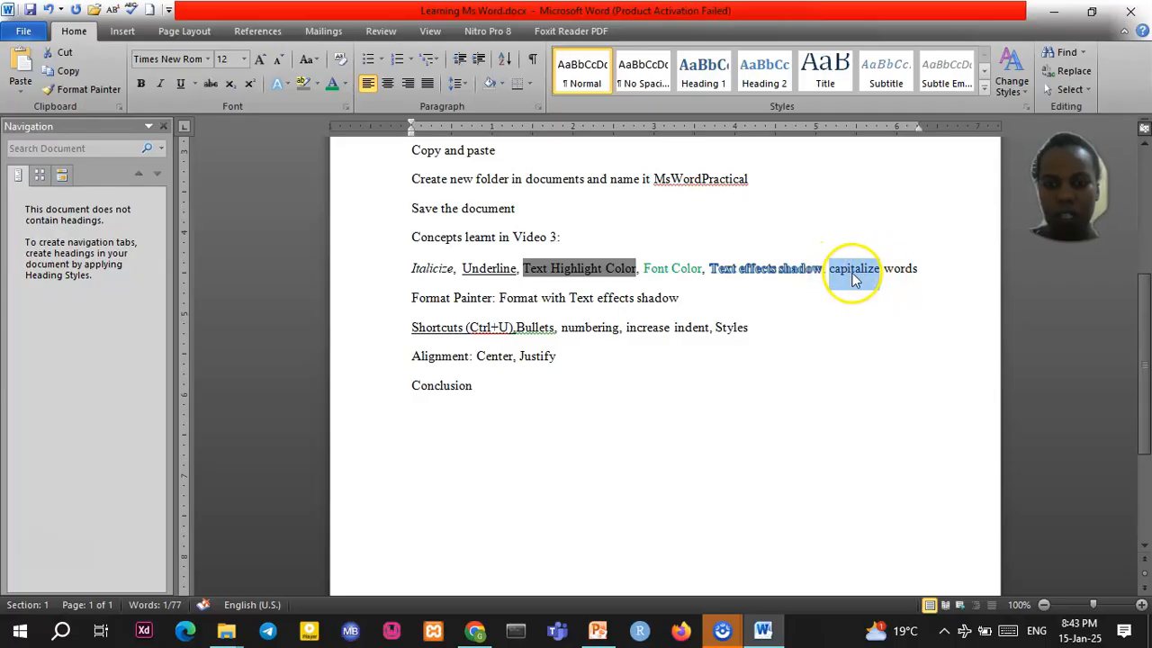
pyautogui.click(312, 63)
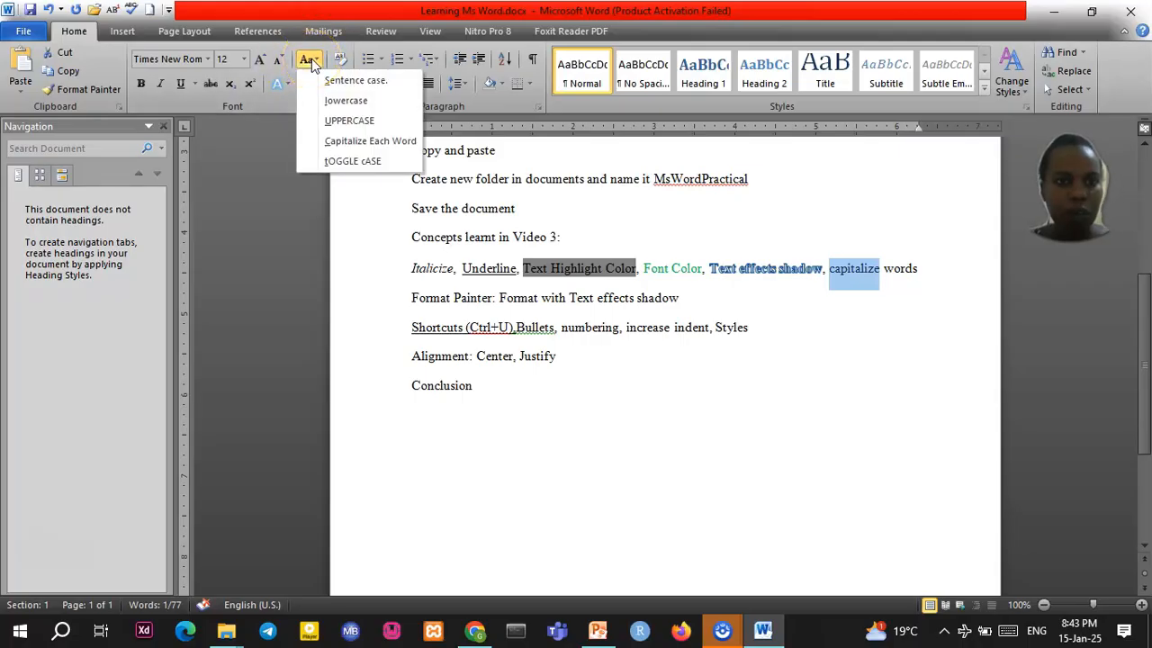
pyautogui.click(328, 120)
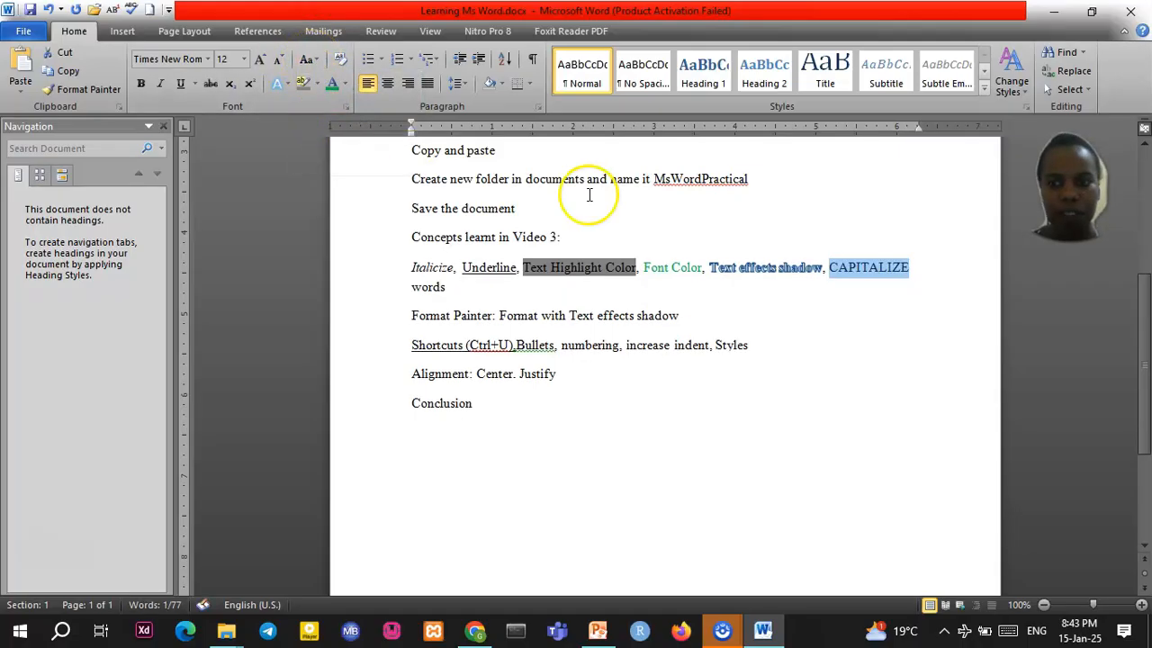
pyautogui.click(879, 272)
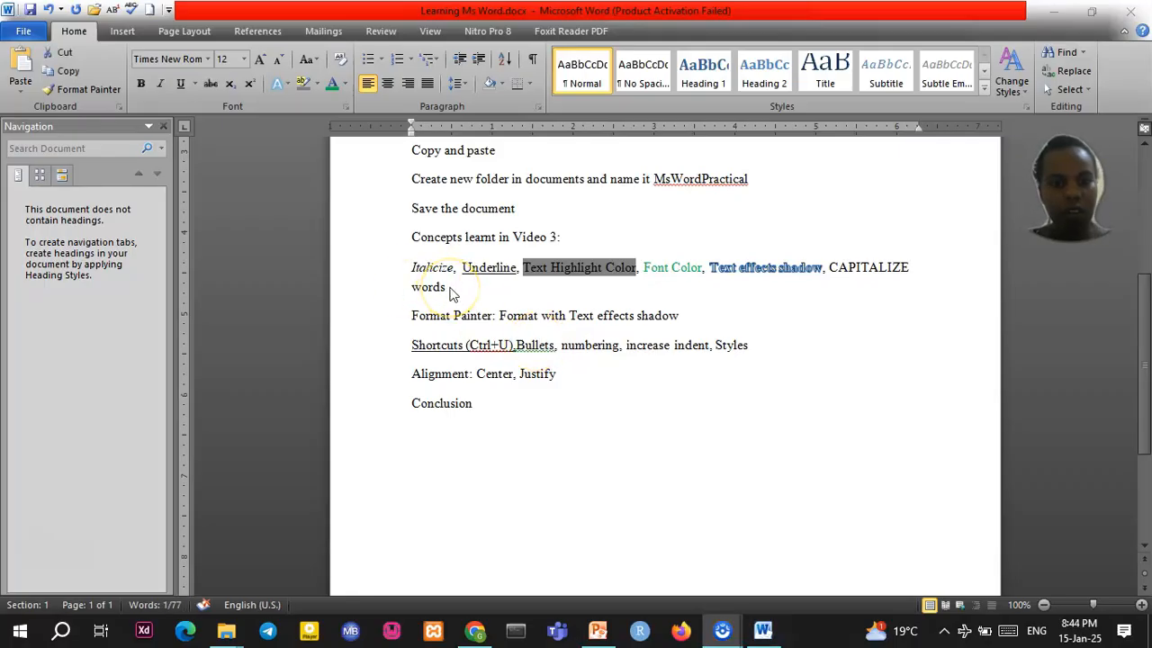
# Change the word 'words' to UPPERCASE so the phrase reads 'CAPITALIZE WORDS'
pyautogui.doubleClick(448, 292)
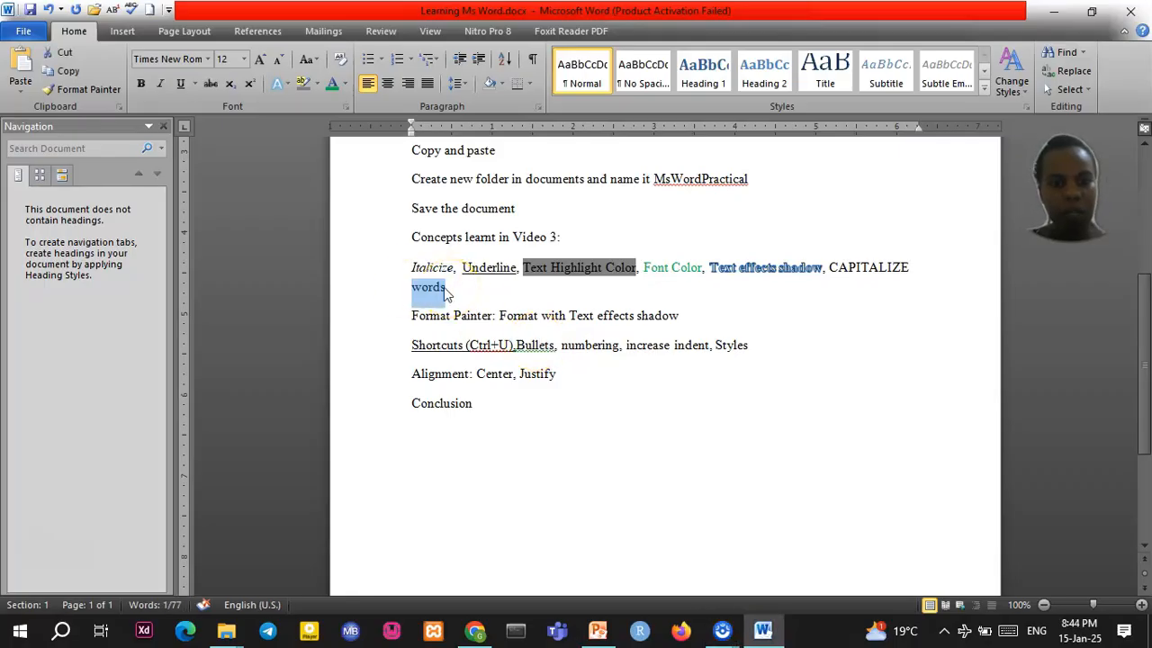
pyautogui.click(310, 61)
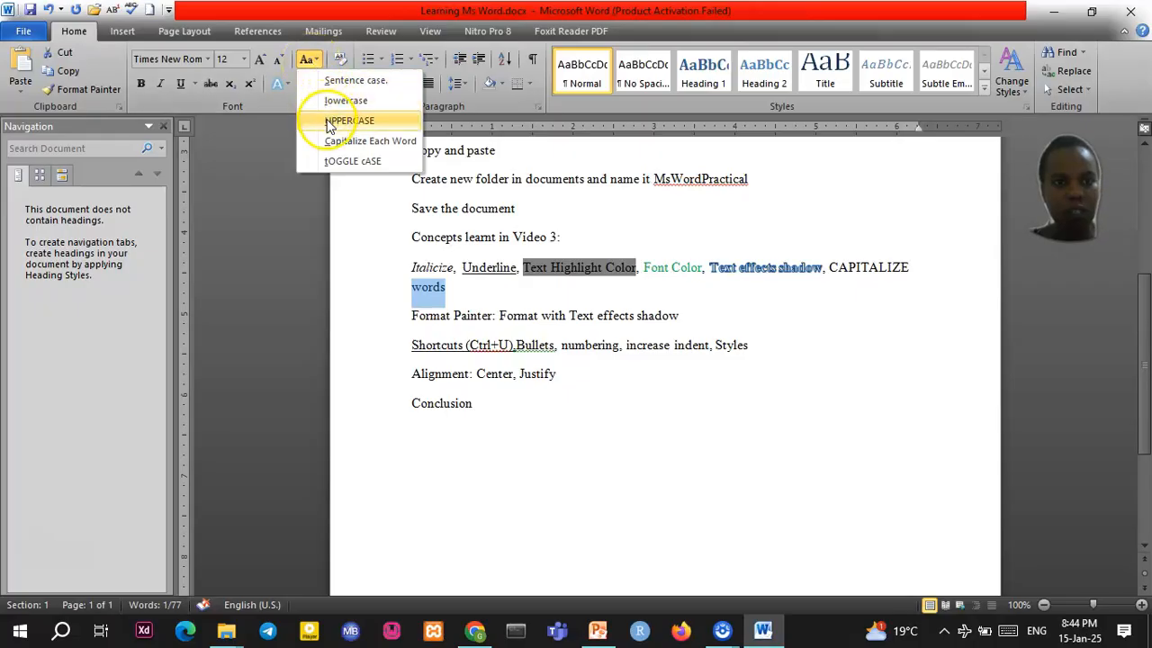
pyautogui.click(329, 122)
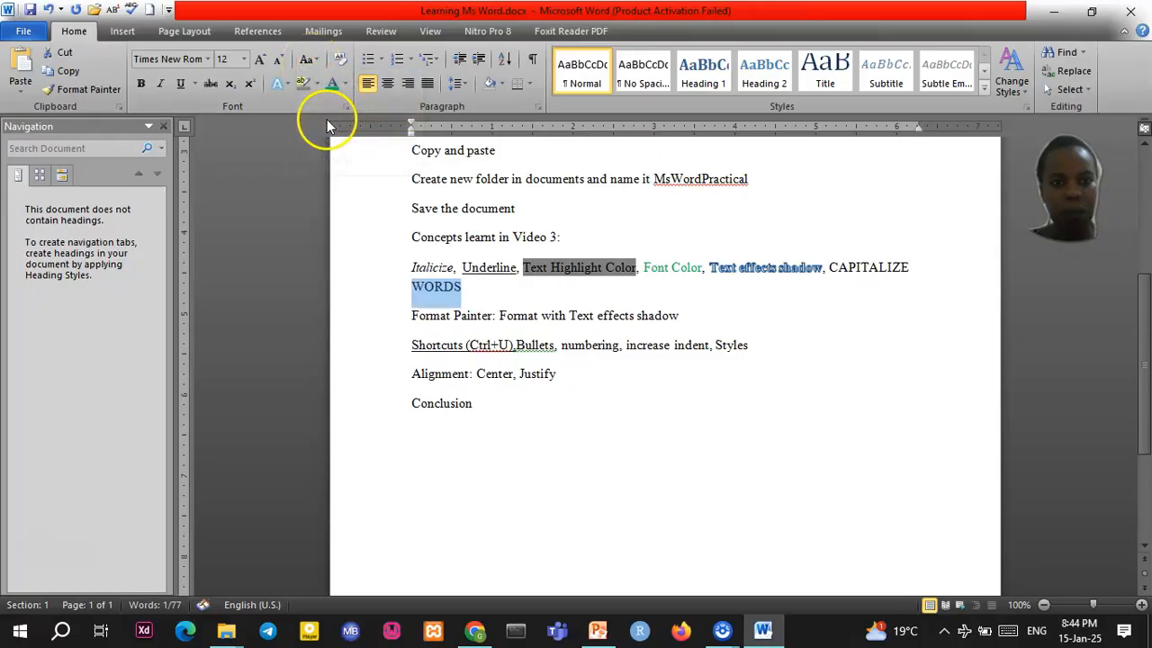
pyautogui.click(434, 288)
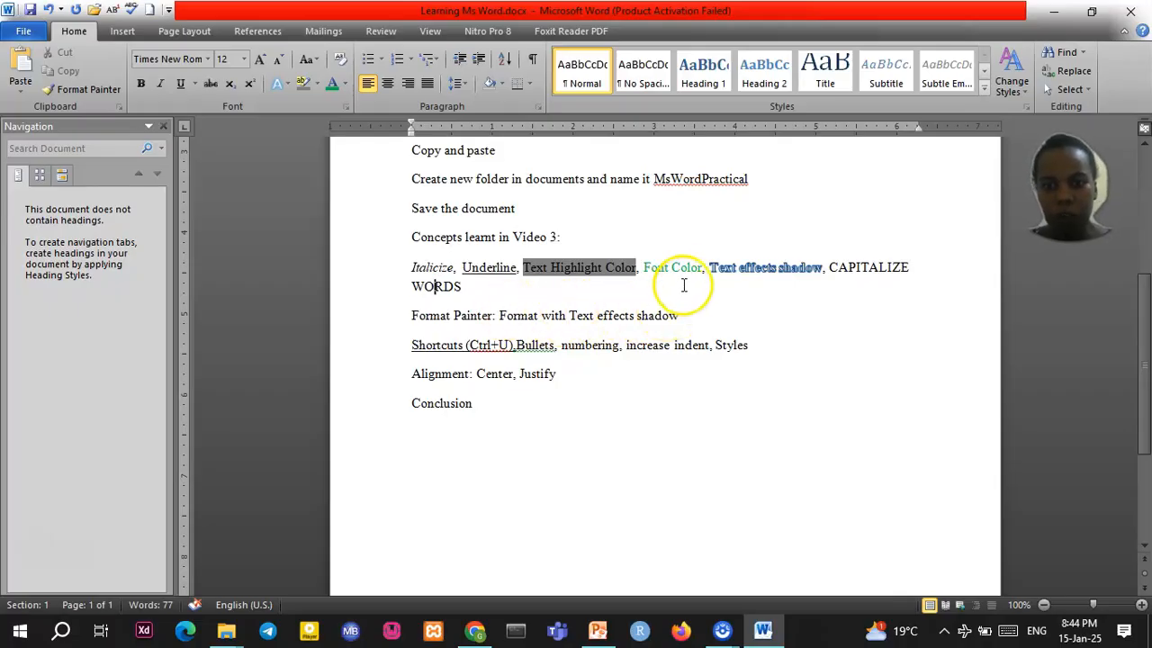
# Copy the blue shadow effect from 'Text effects shadow' onto 'Format with Text effects shadow' with Format Painter
pyautogui.moveTo(711, 268); pyautogui.dragTo(795, 272)
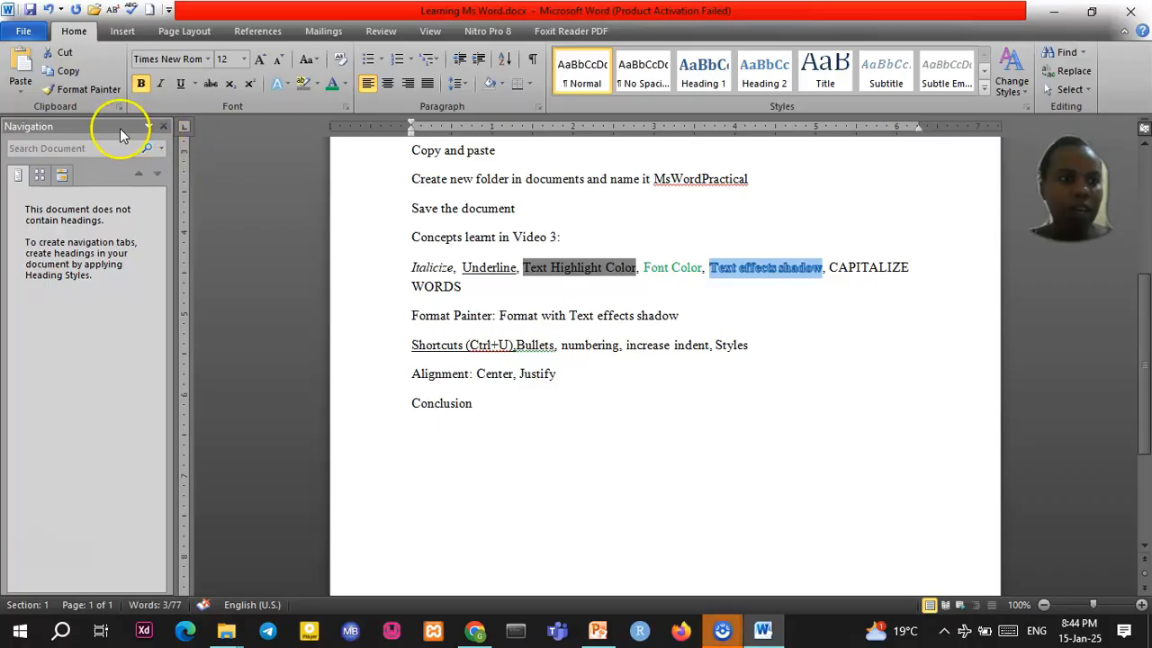
pyautogui.click(85, 96)
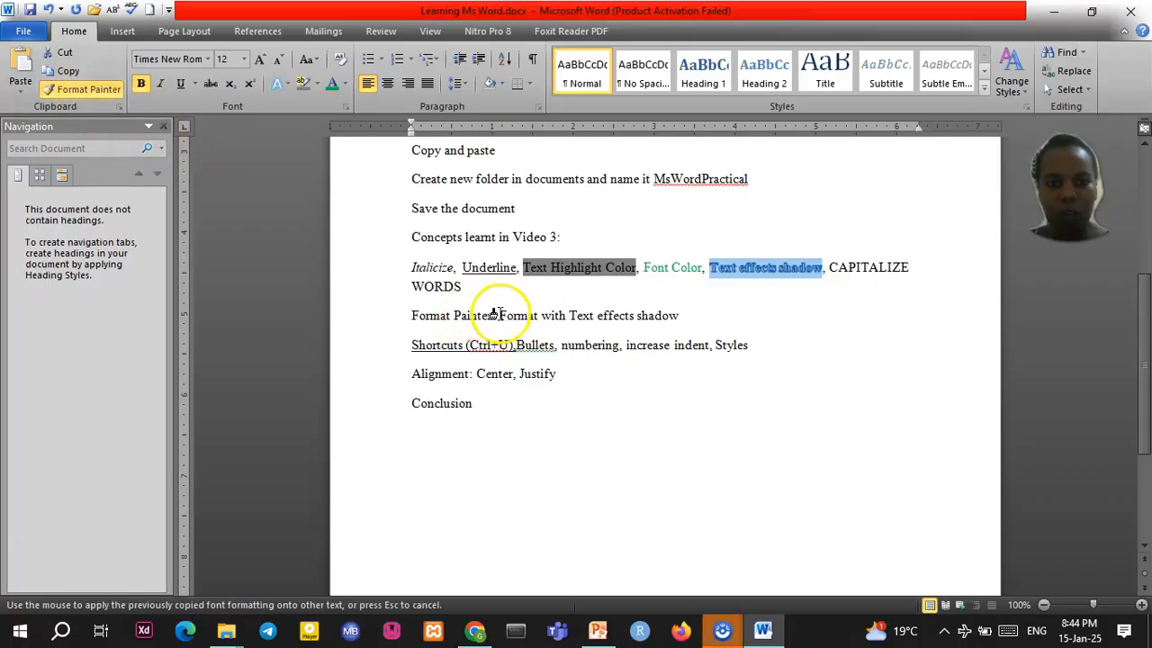
pyautogui.moveTo(498, 315); pyautogui.dragTo(655, 312)
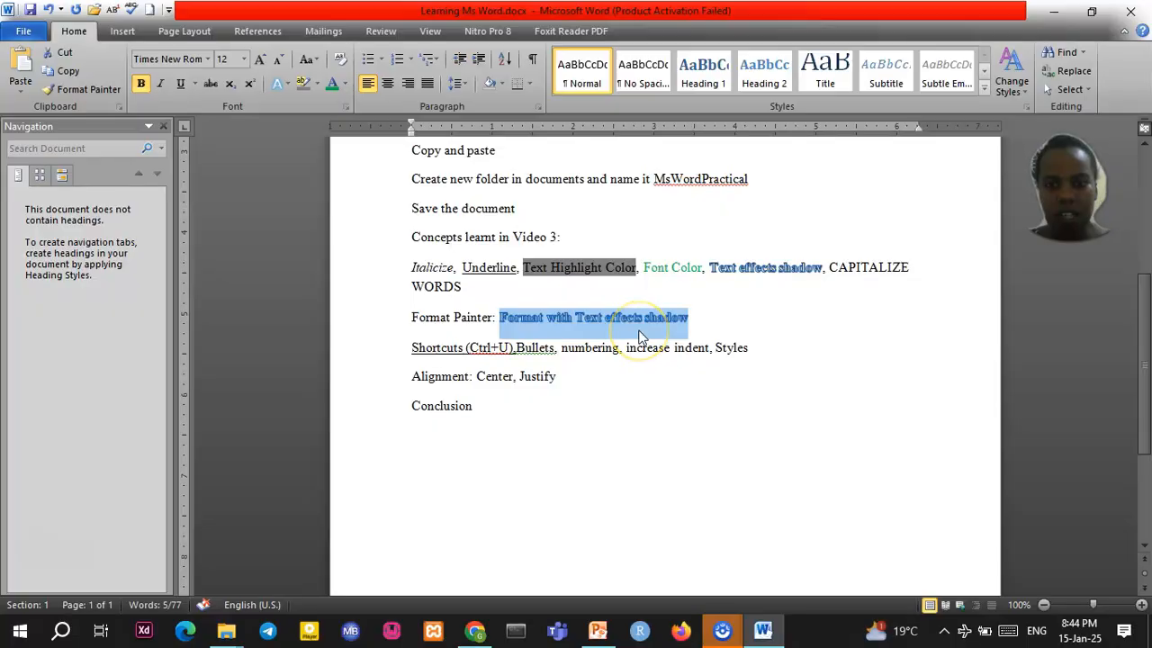
pyautogui.moveTo(639, 324)
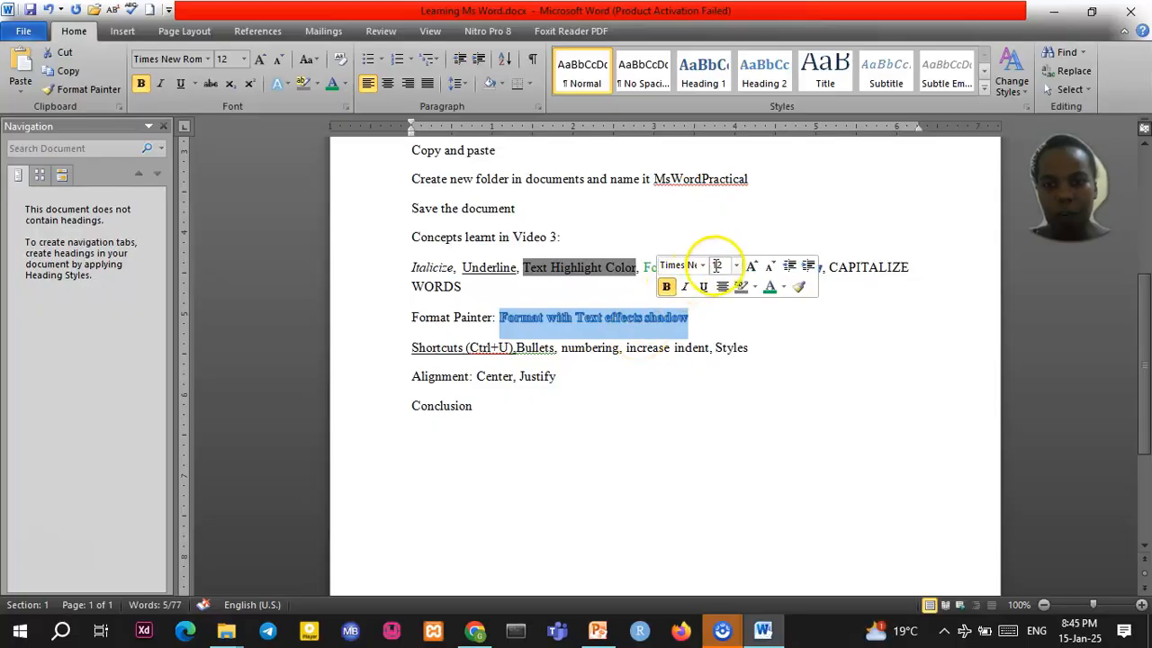
pyautogui.click(724, 321)
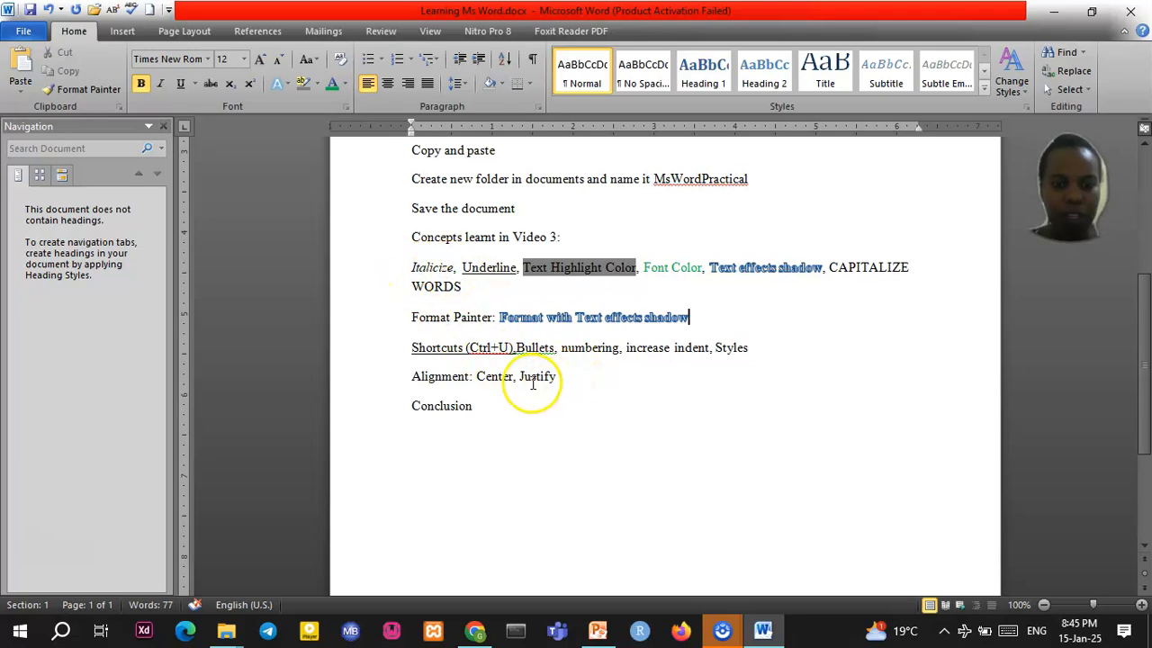
pyautogui.moveTo(412, 267)
pyautogui.mouseDown()
pyautogui.moveTo(467, 311)
pyautogui.moveTo(459, 347)
pyautogui.moveTo(555, 369)
pyautogui.mouseUp()
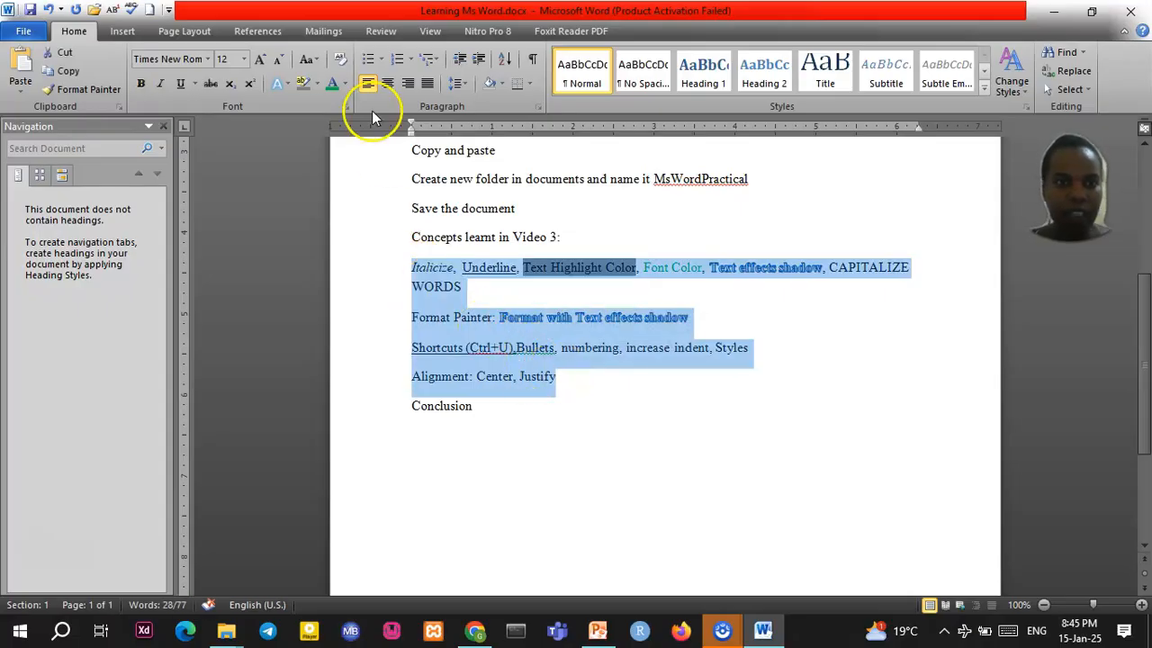
# Add bullets to the four Video 3 lines listing italicize, underline, highlight, format painter and more
pyautogui.click(368, 60)
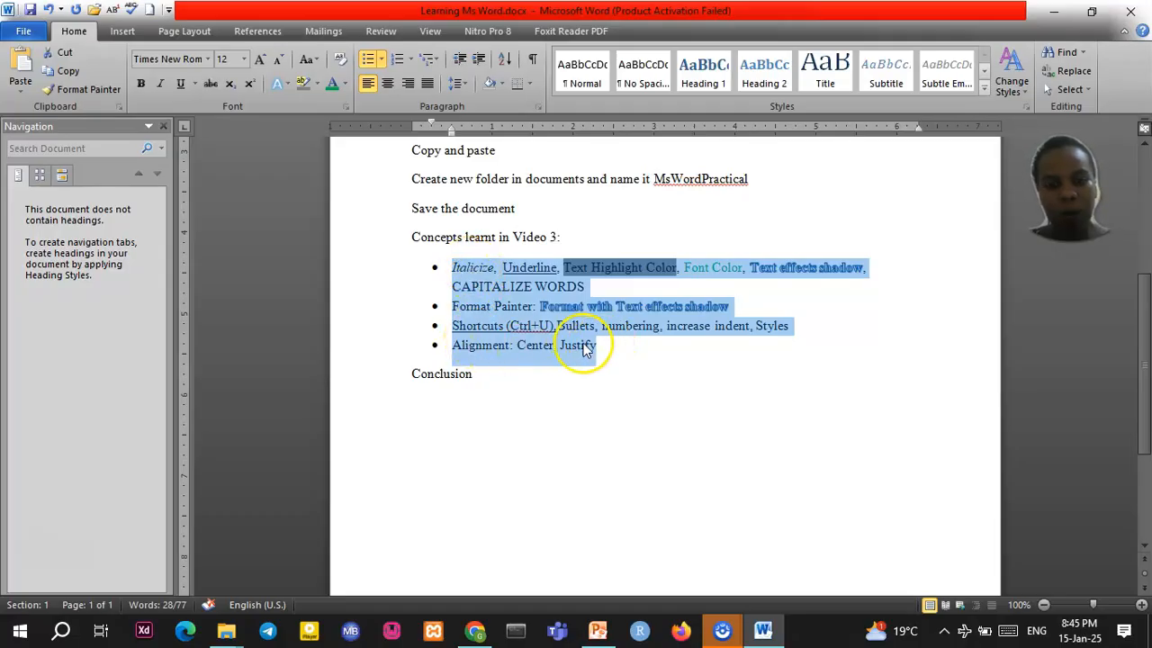
pyautogui.click(605, 332)
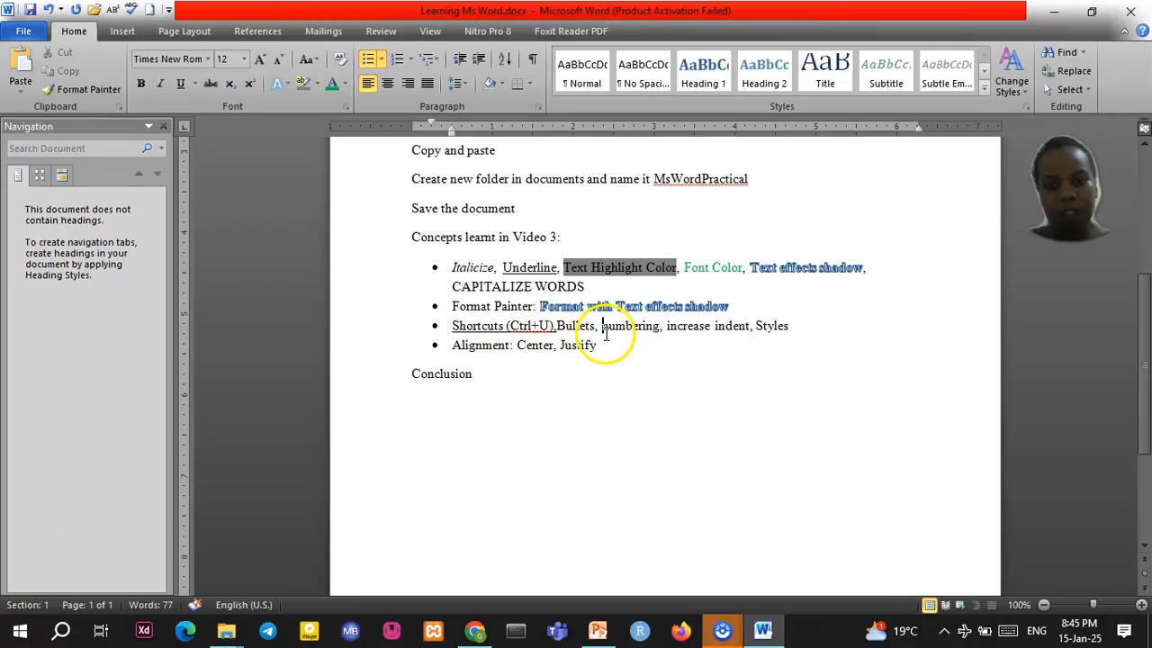
pyautogui.scroll(2, 608, 322)
pyautogui.scroll(3, 609, 319)
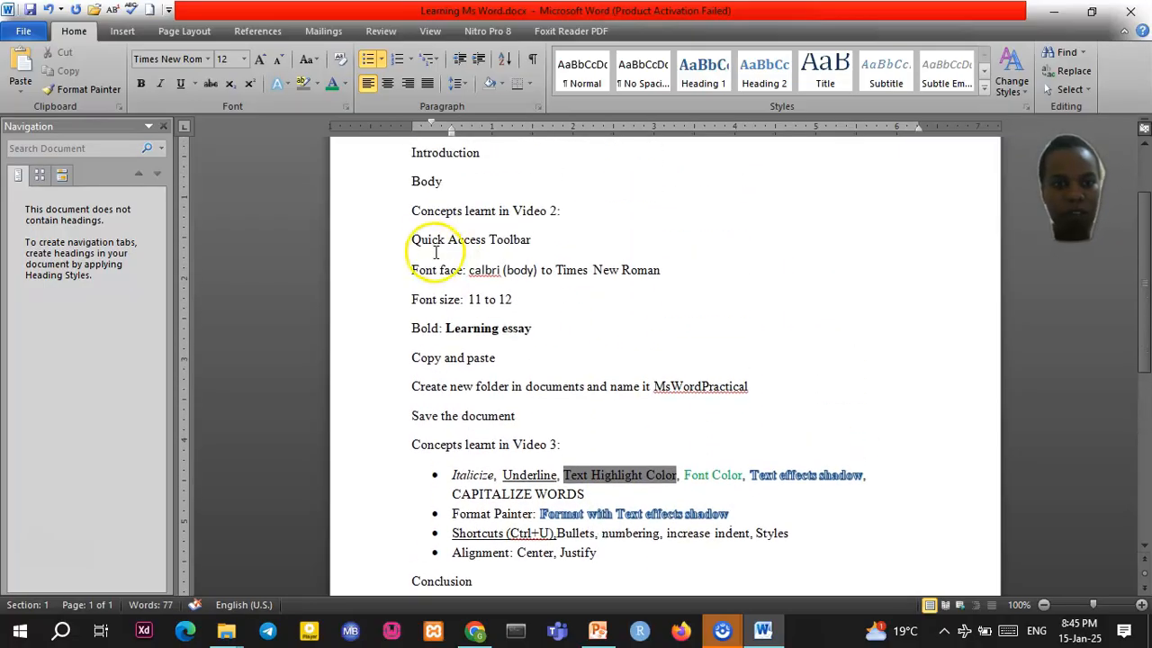
# Apply i., ii., iii. roman numbering to the seven Video 2 concept lines, replacing their arrow bullets
pyautogui.moveTo(411, 241); pyautogui.dragTo(535, 417)
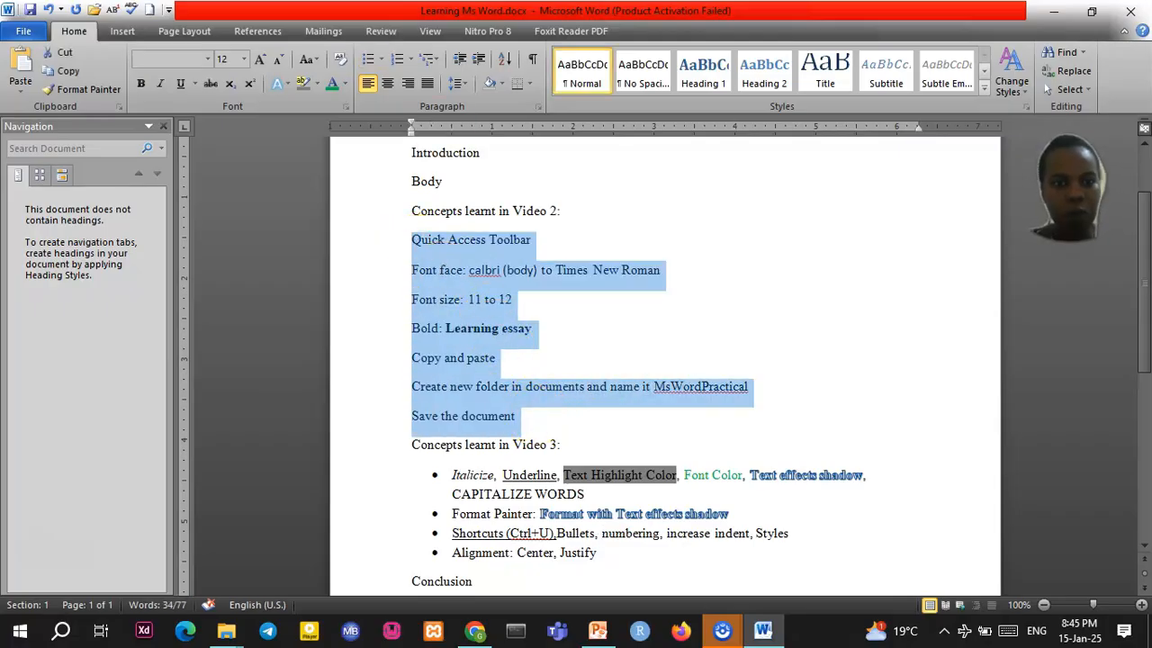
pyautogui.click(412, 59)
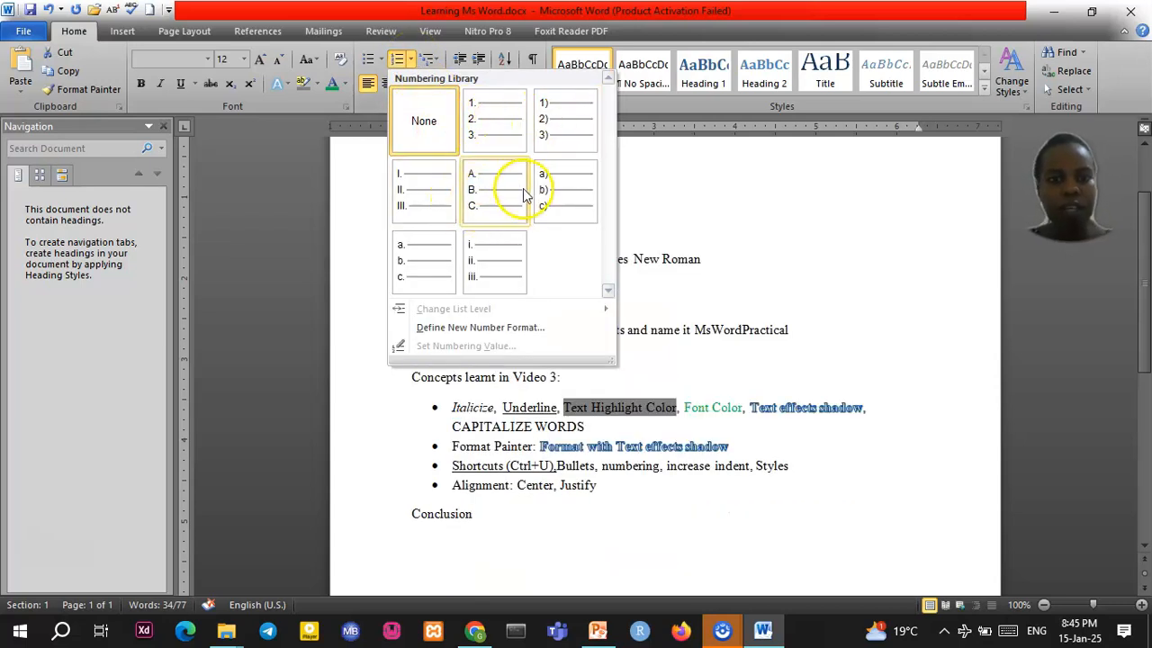
pyautogui.click(500, 277)
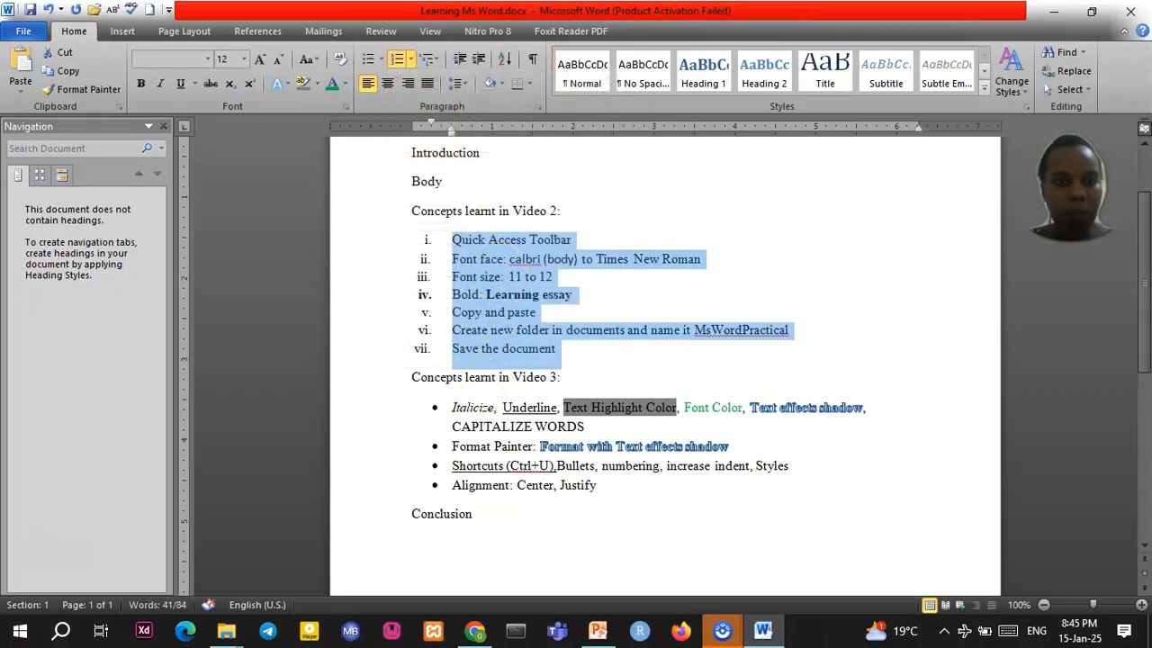
pyautogui.click(382, 61)
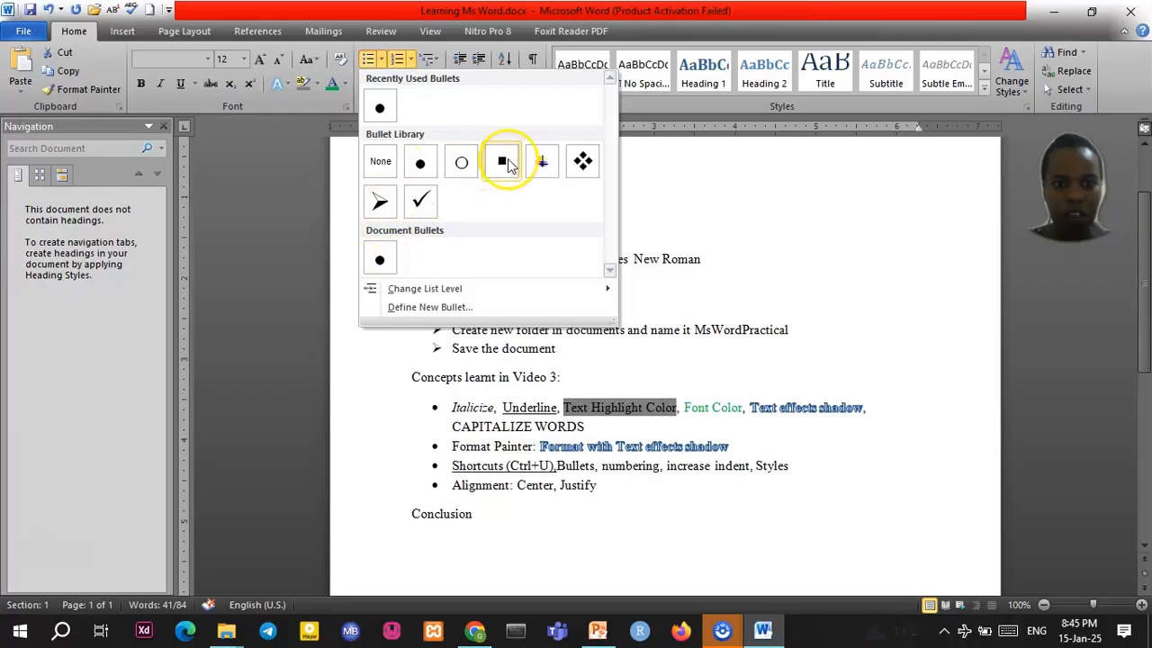
pyautogui.click(720, 200)
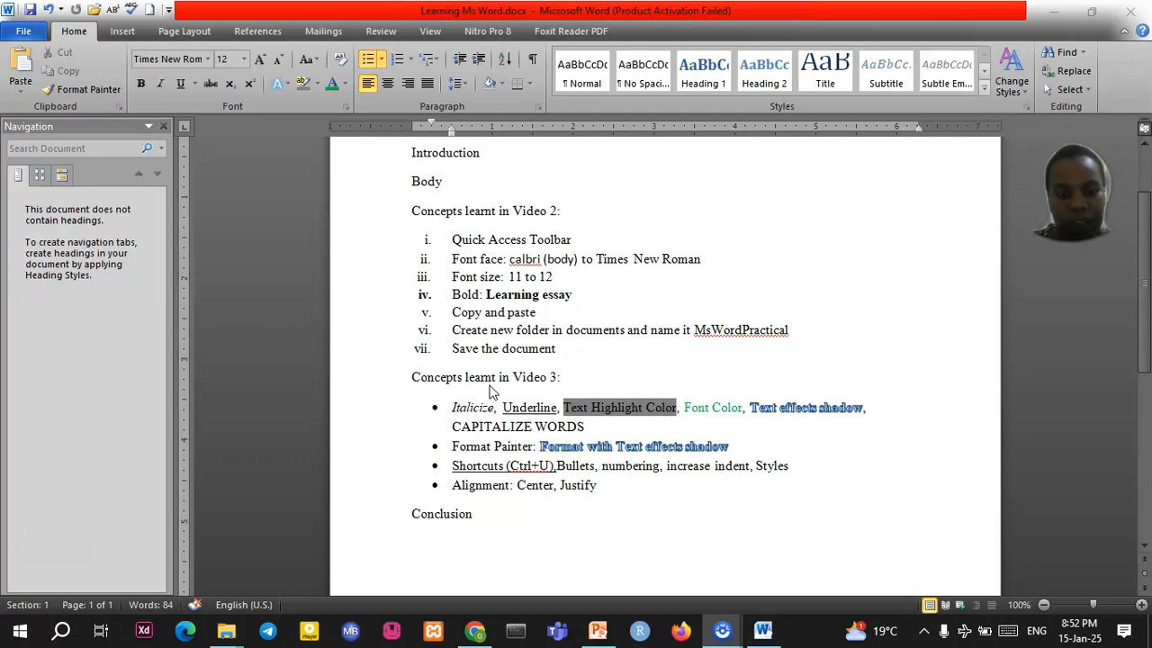
# Copy the first Oxford dictionary definition of learning from Chrome's results and return to Word
pyautogui.click(475, 630)
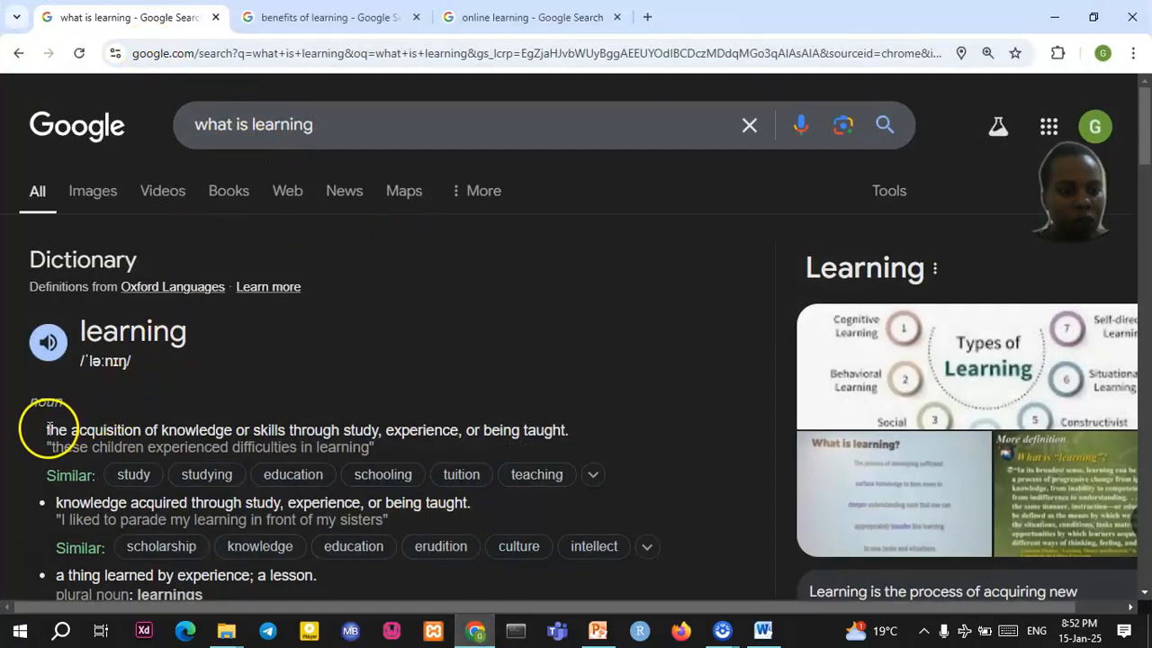
pyautogui.moveTo(140, 425); pyautogui.dragTo(564, 429)
pyautogui.hotkey('ctrl', 'c')
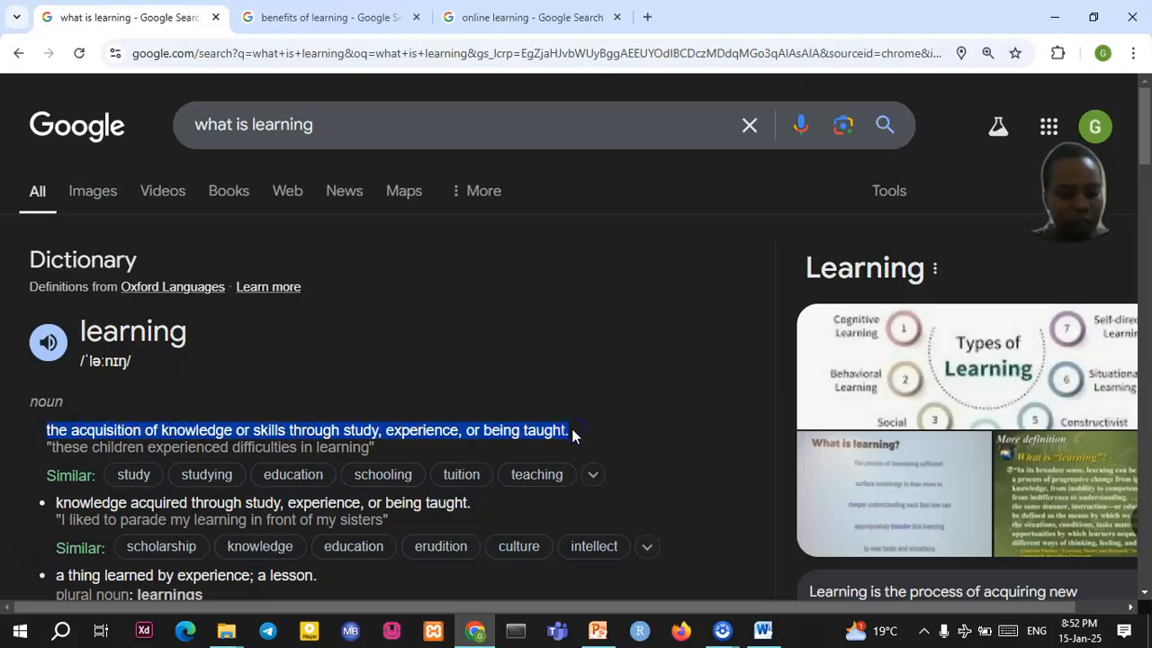
pyautogui.click(762, 630)
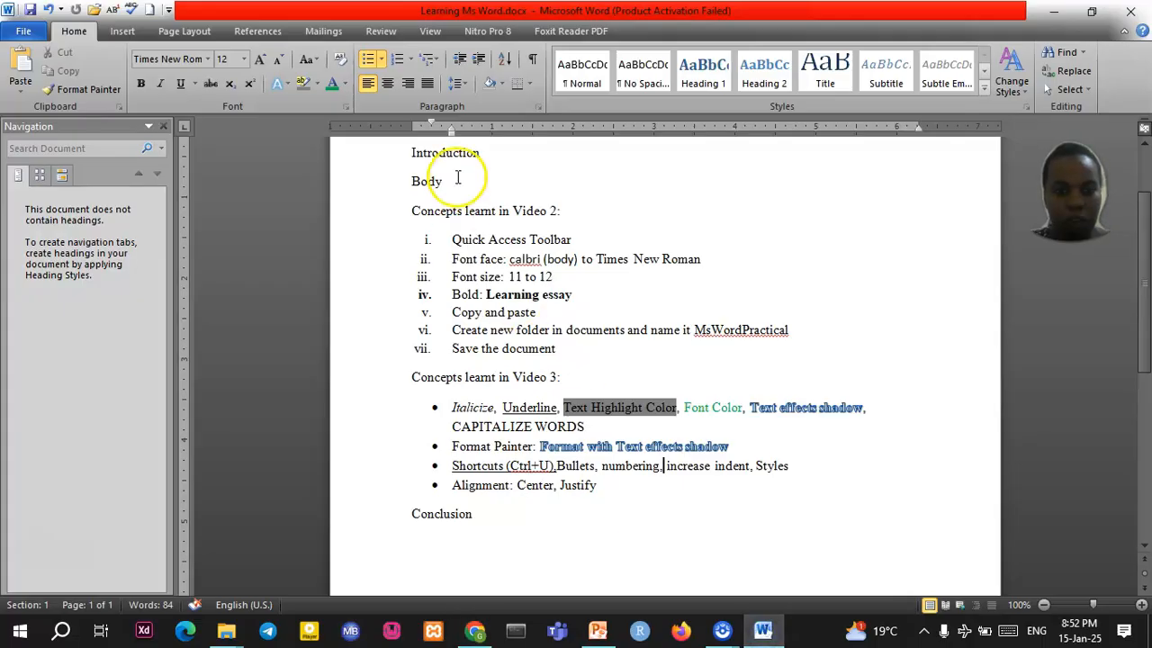
# Paste the copied learning definition as plain text (Keep Text Only) on a new line under Introduction
pyautogui.click(484, 156)
pyautogui.press('Return')
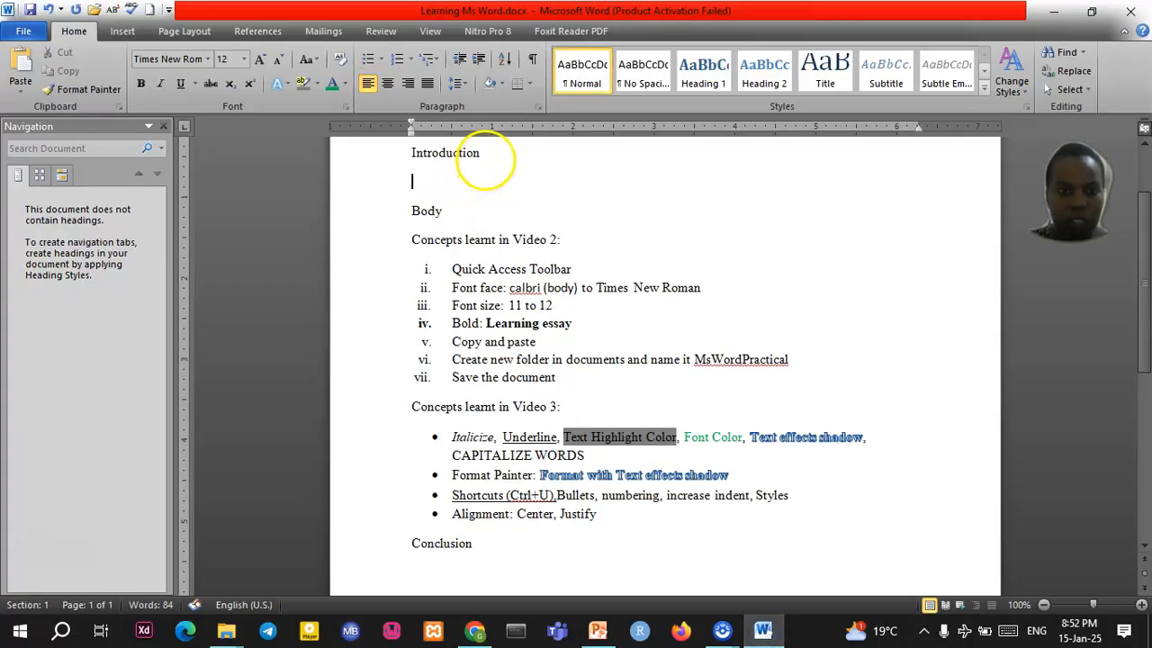
pyautogui.rightClick(413, 177)
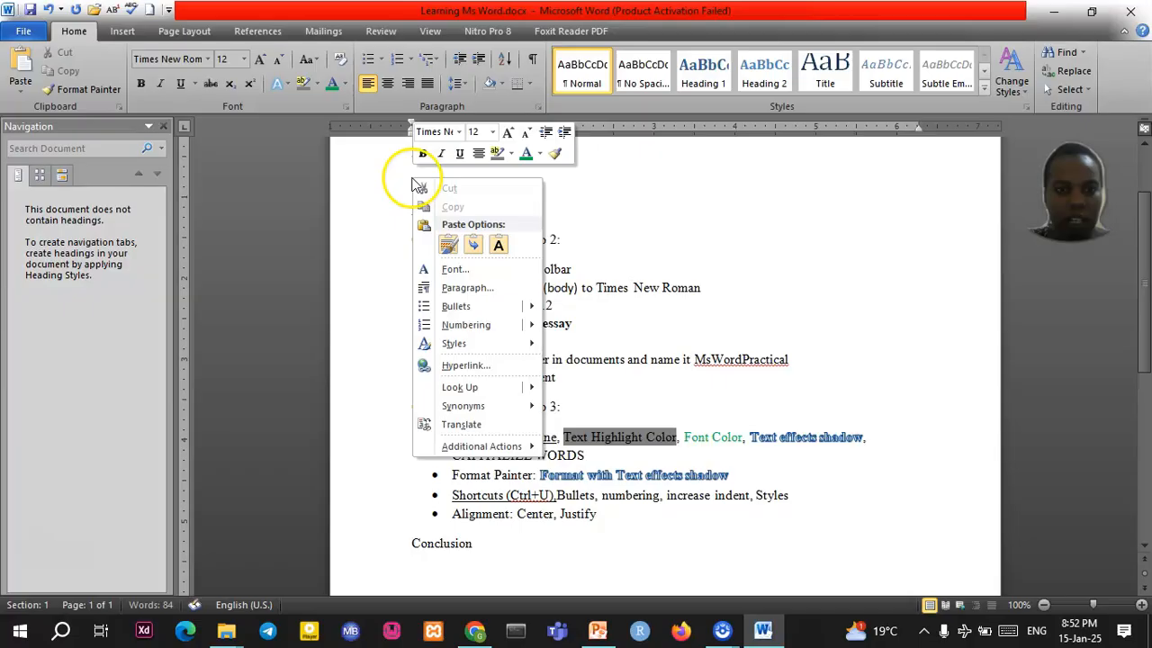
pyautogui.click(499, 245)
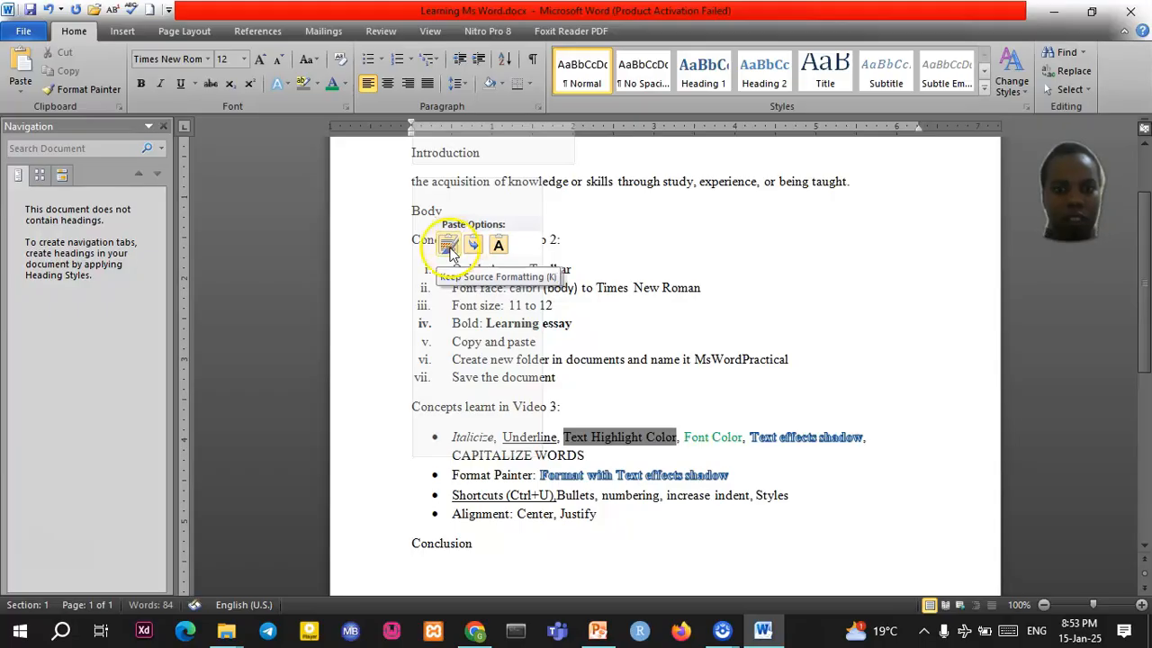
pyautogui.click(449, 247)
pyautogui.click(474, 246)
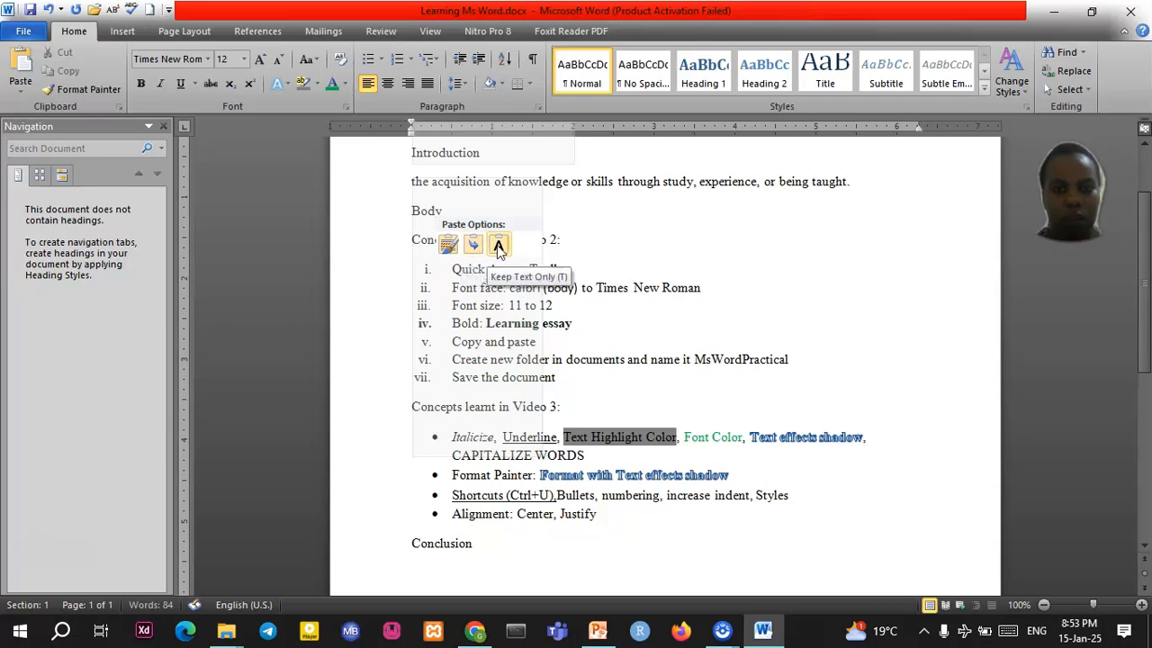
pyautogui.click(498, 244)
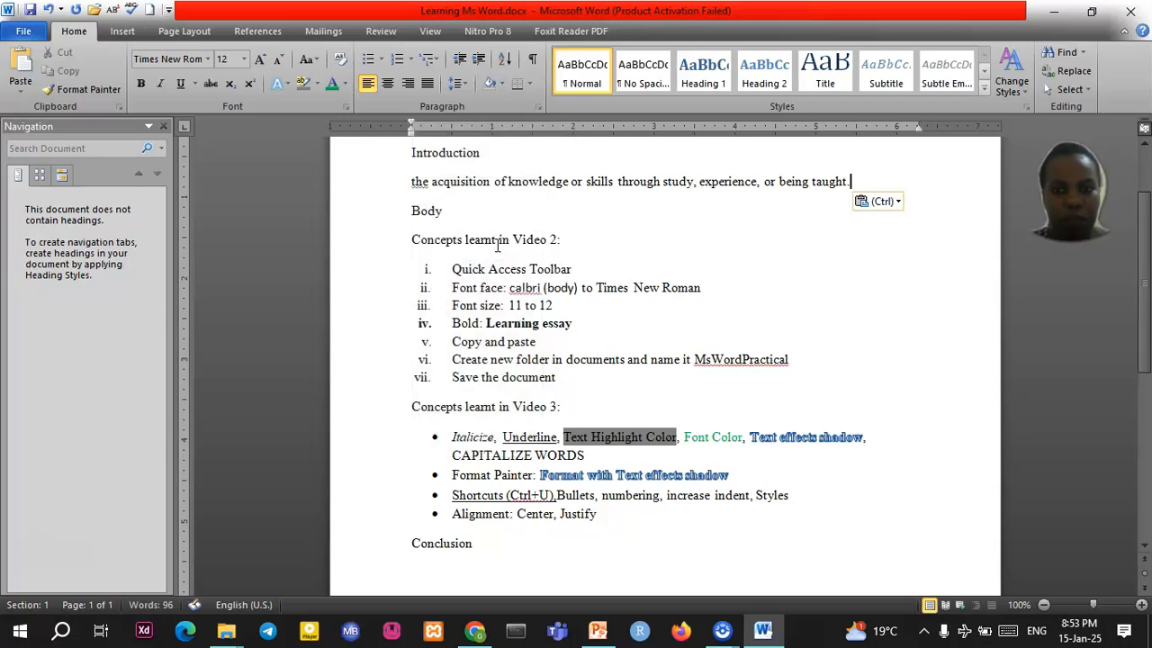
# Type 'Learning is' at the start of the pasted definition
pyautogui.scroll(2, 497, 245)
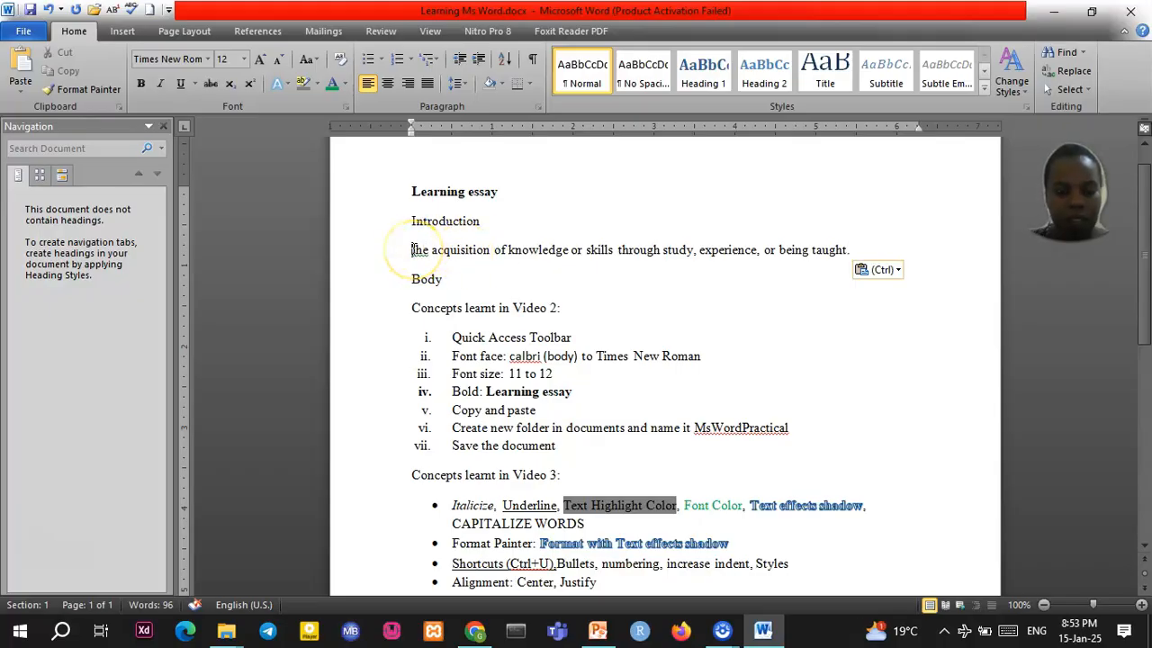
pyautogui.click(412, 249)
pyautogui.write('Lear')
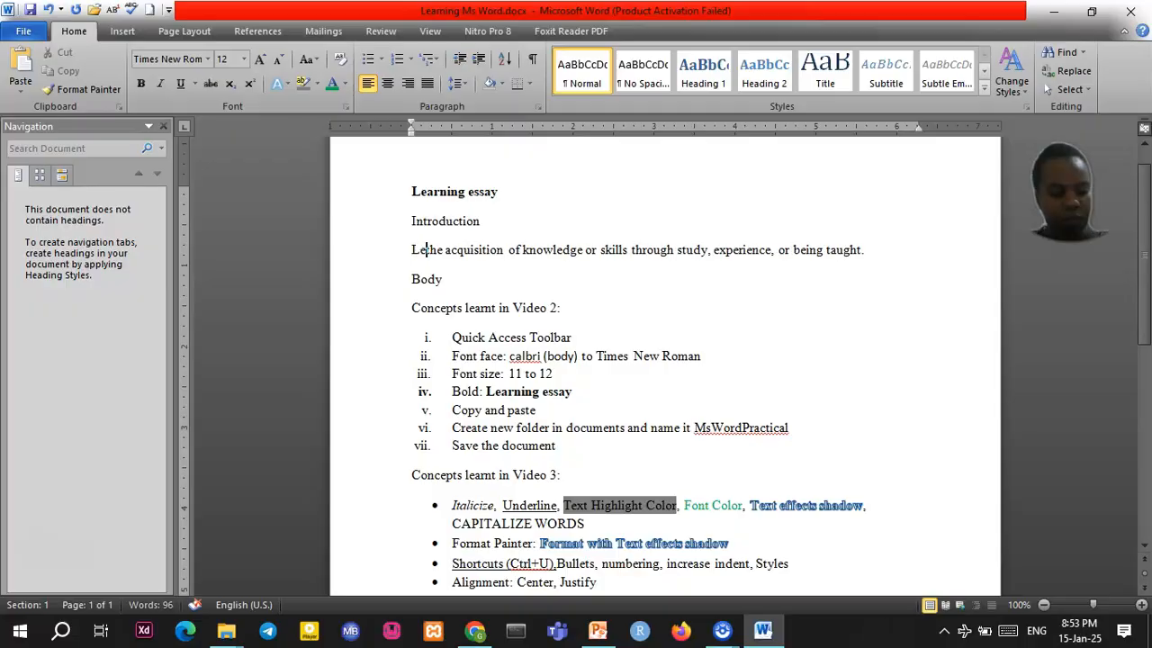
pyautogui.write('ning is')
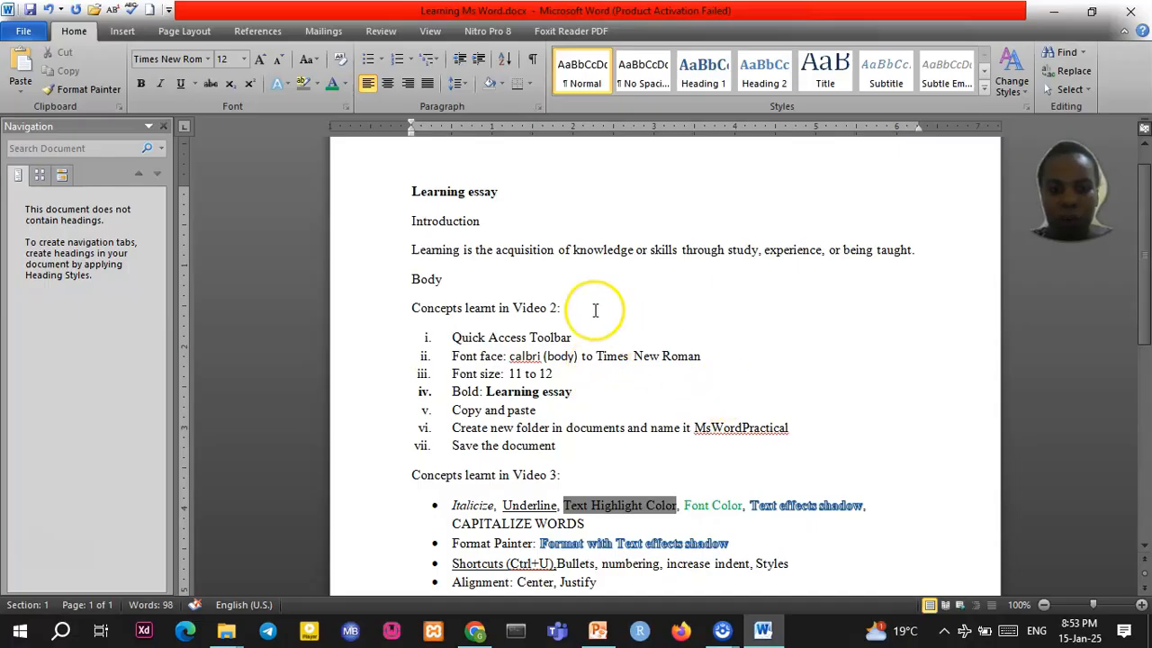
# Select the AI Overview sentence in the 'benefits of learning' results, then return to Word after the first sentence
pyautogui.click(474, 630)
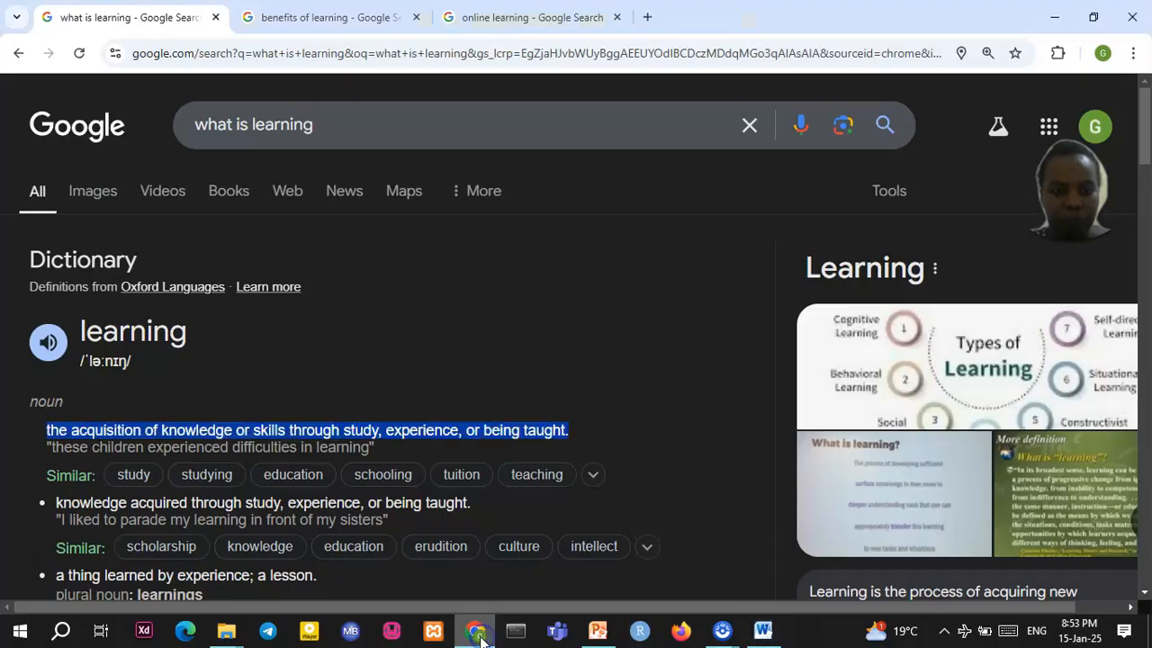
pyautogui.scroll(-3, 352, 420)
pyautogui.scroll(2, 352, 419)
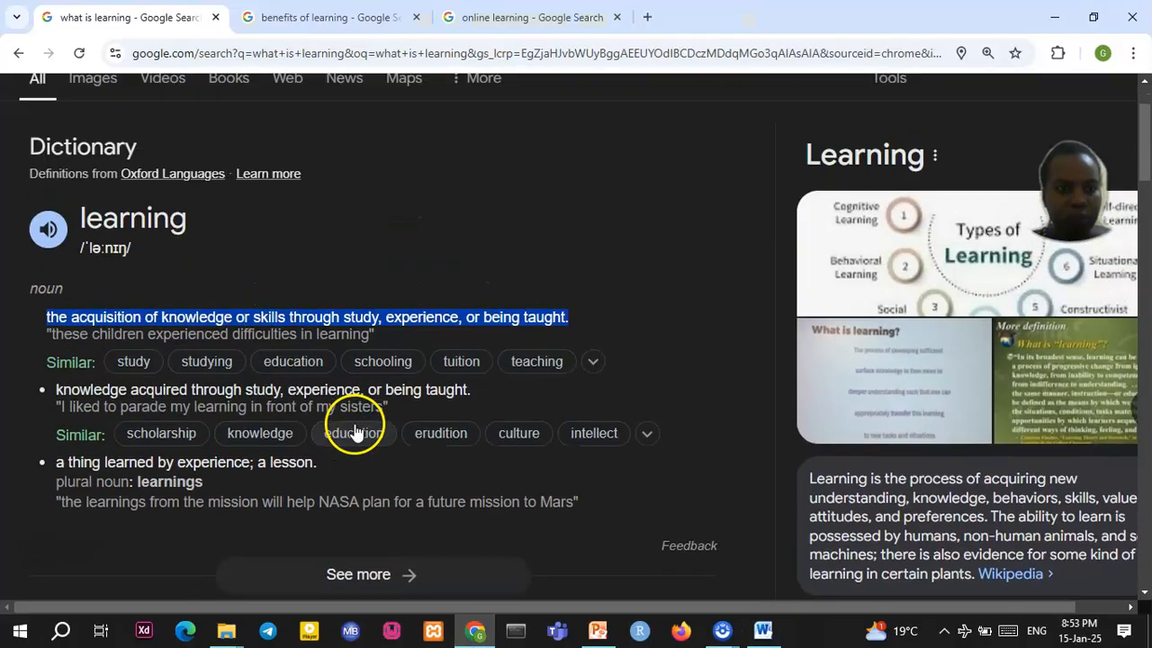
pyautogui.click(297, 17)
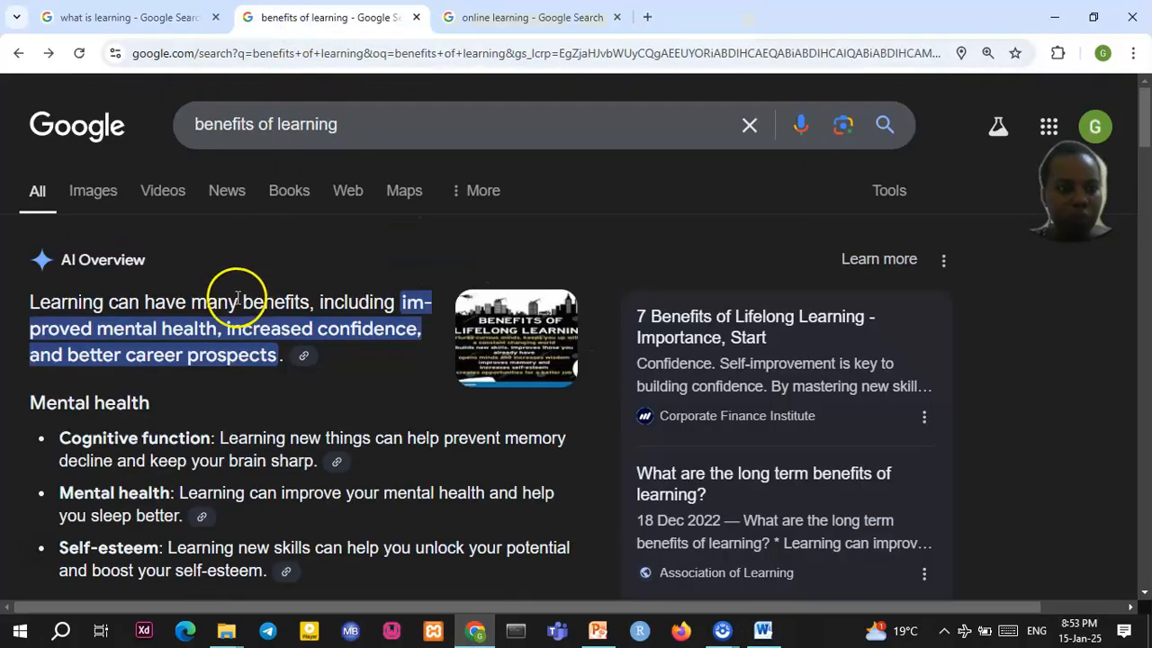
pyautogui.moveTo(29, 303); pyautogui.dragTo(273, 349)
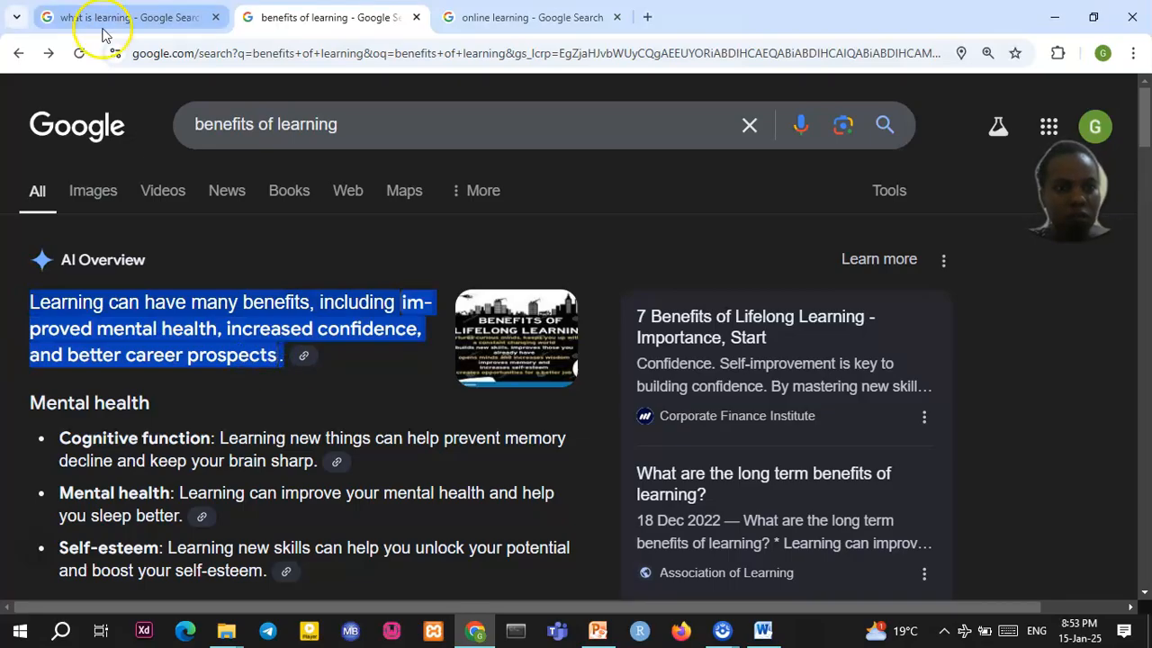
pyautogui.click(776, 634)
pyautogui.click(476, 249)
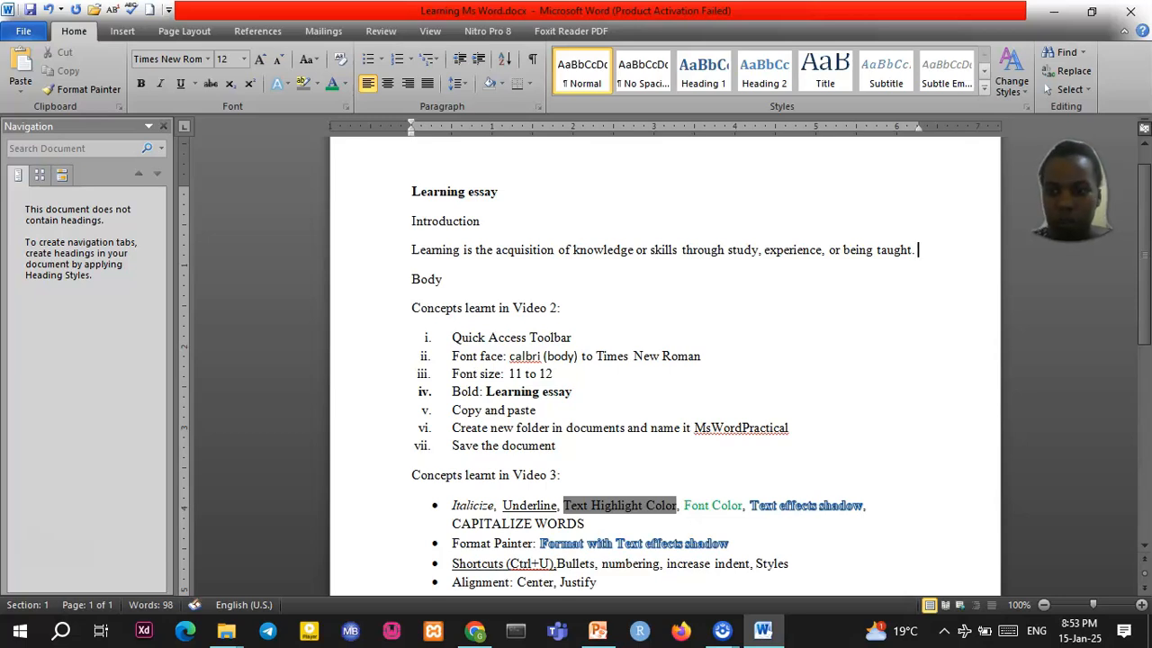
# Paste the benefits sentence as plain text after the Introduction's first sentence
pyautogui.rightClick(918, 249)
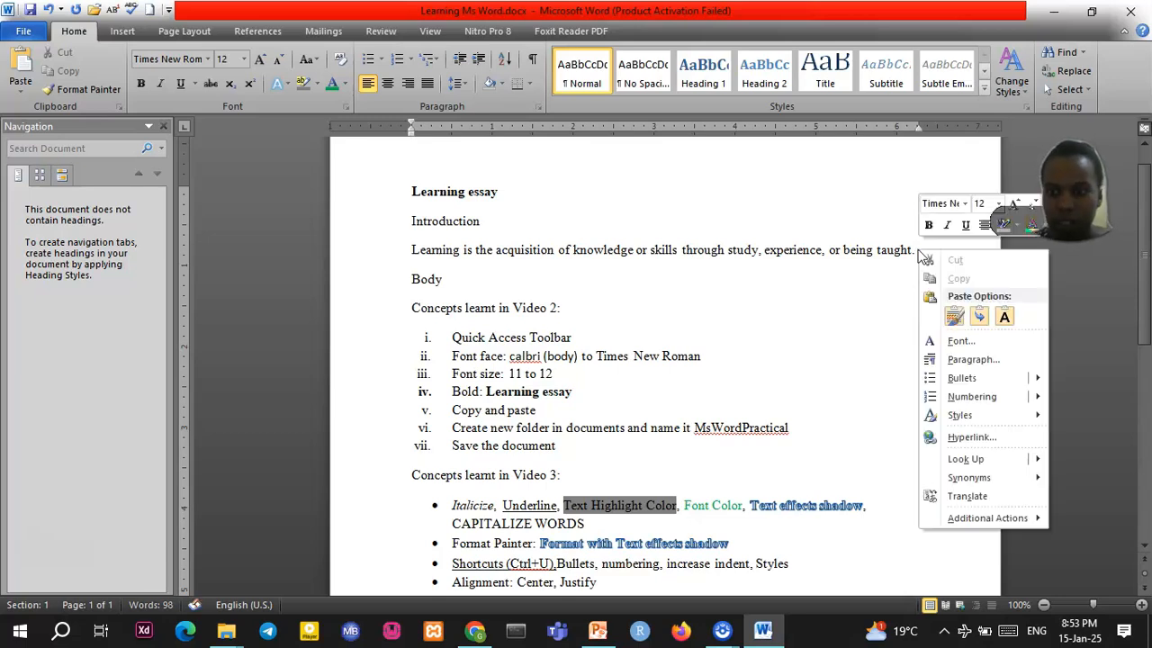
pyautogui.click(1003, 318)
pyautogui.click(1003, 319)
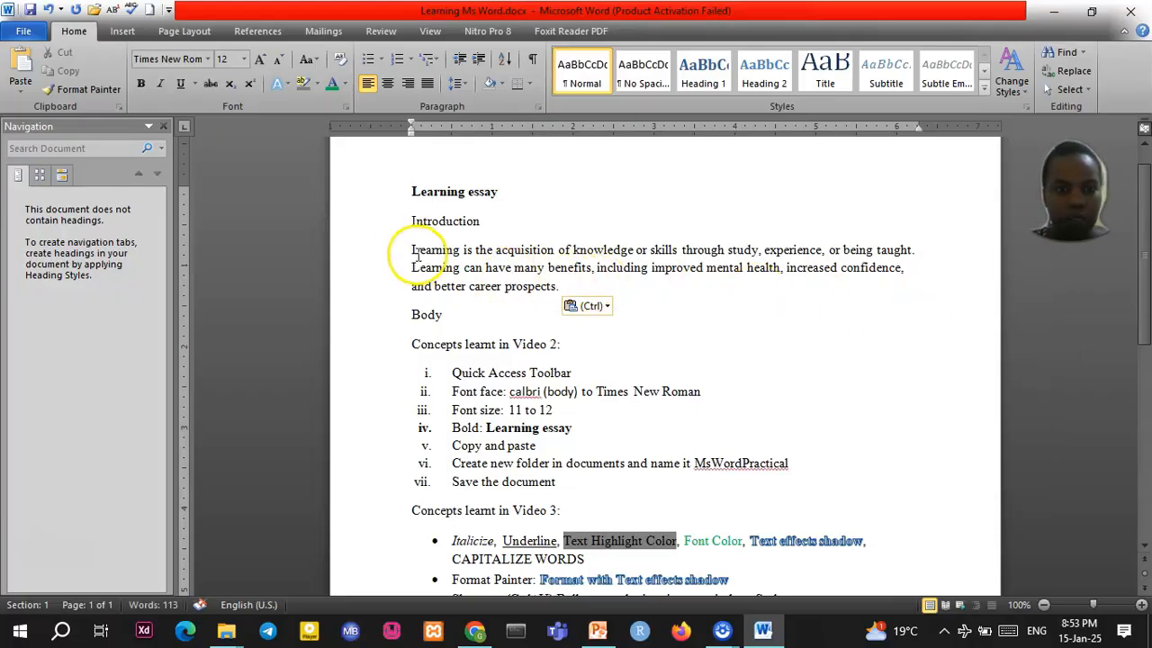
# Paste the Introduction paragraph twice after itself and remove the empty lines before Body
pyautogui.moveTo(411, 250); pyautogui.dragTo(560, 288)
pyautogui.hotkey('ctrl', 'c')
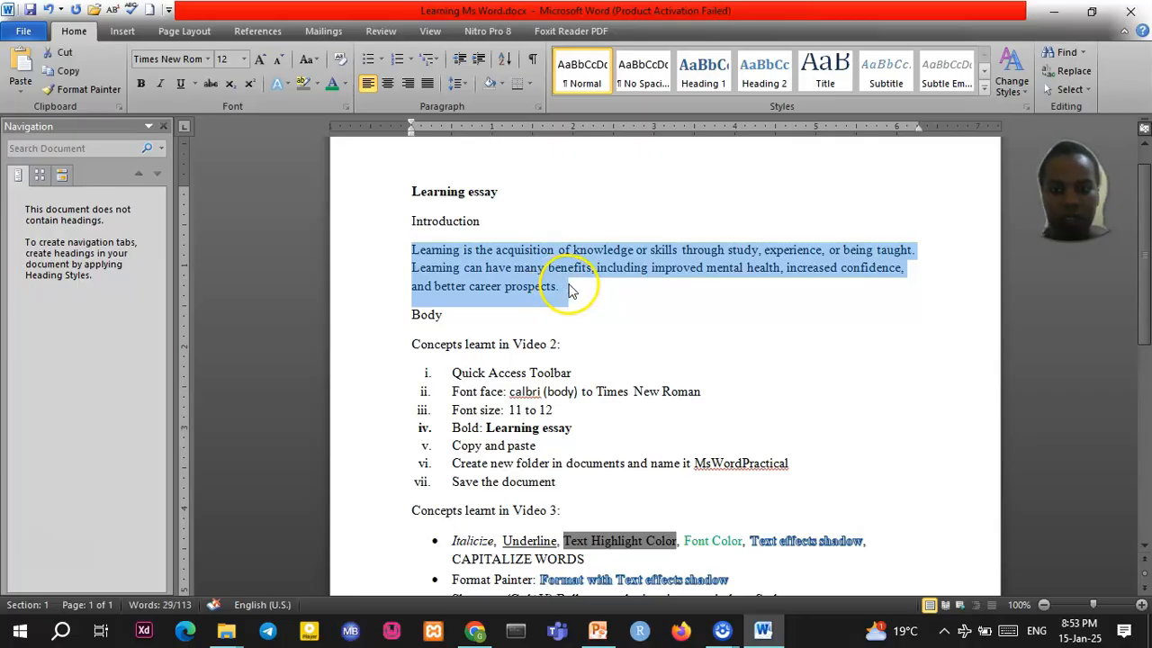
pyautogui.click(568, 284)
pyautogui.hotkey('ctrl', 'v')
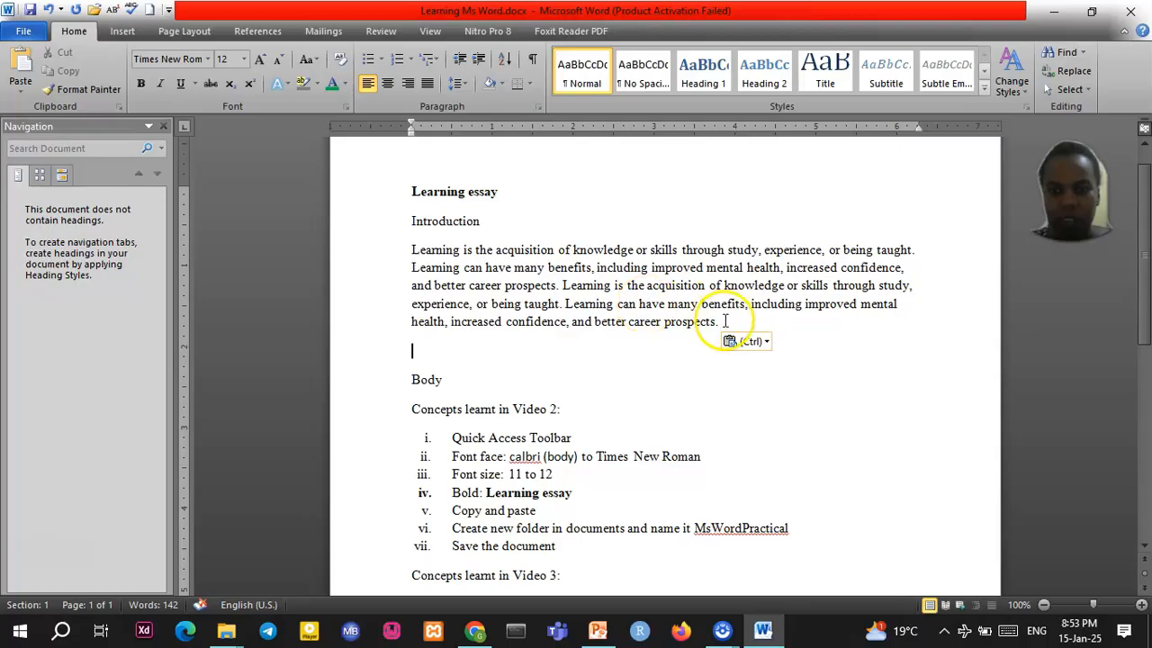
pyautogui.hotkey('ctrl', 'v')
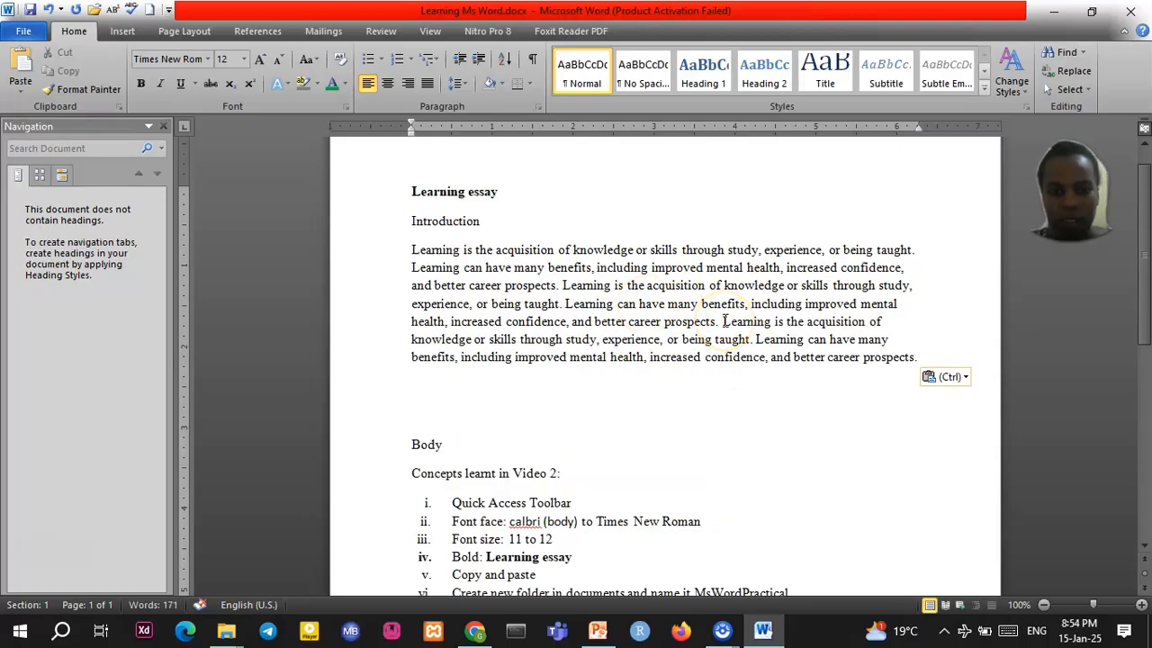
pyautogui.press('Delete')
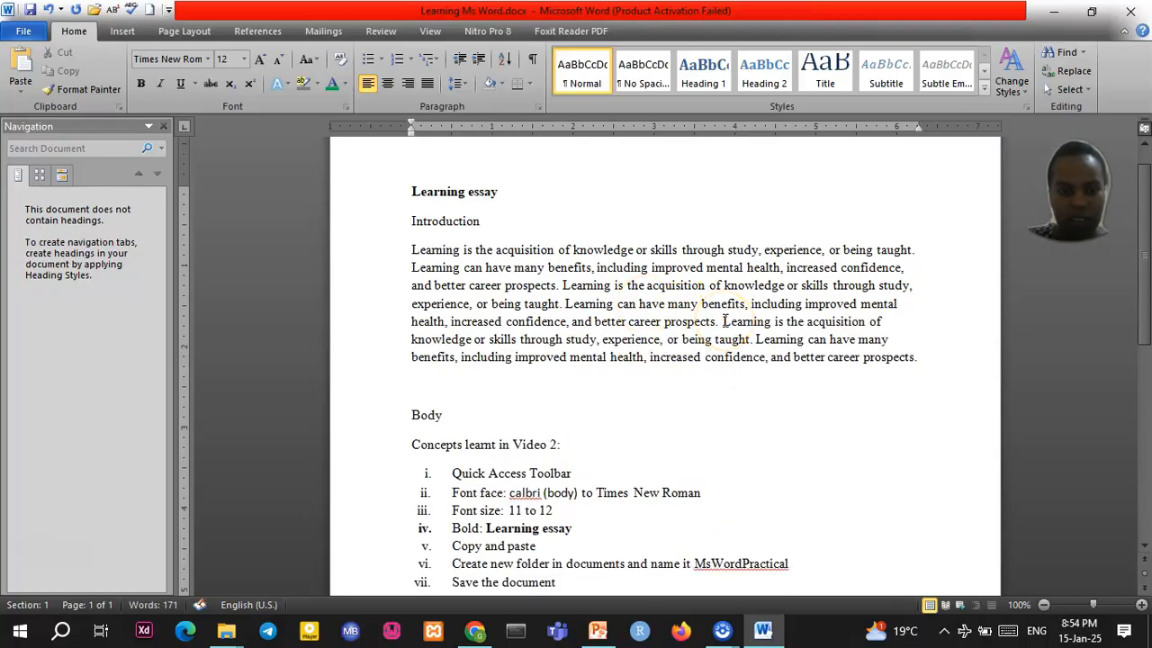
pyautogui.press('Delete')
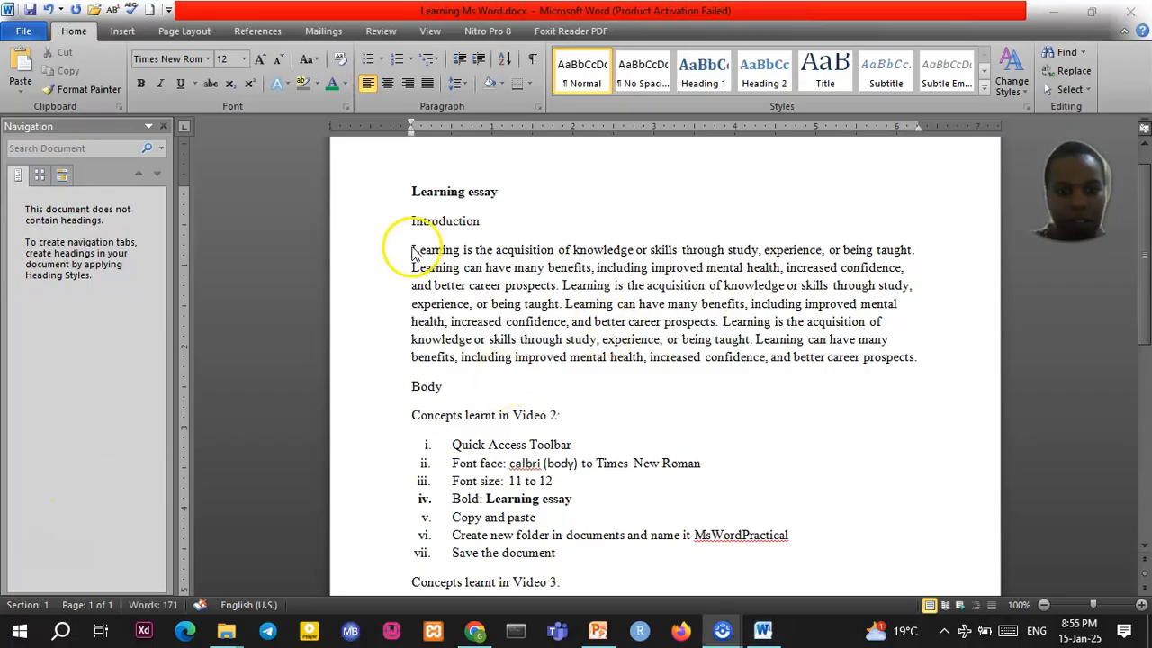
# Paste the Introduction's sentences from the second to the end on a new line under Body
pyautogui.click(414, 253)
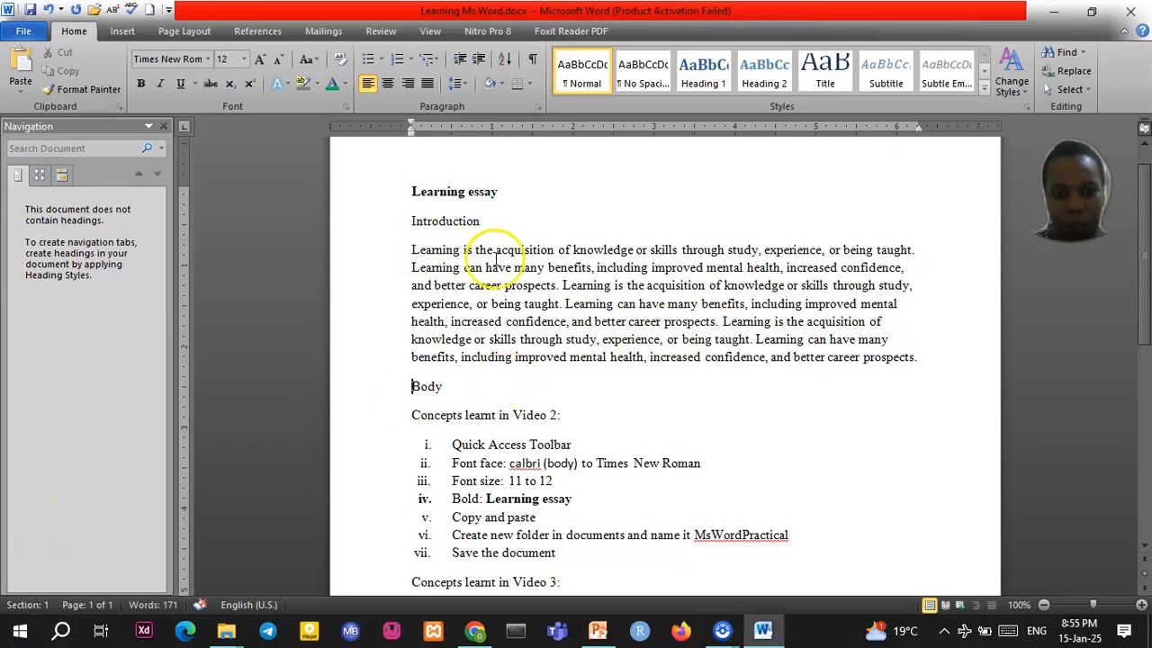
pyautogui.click(561, 268)
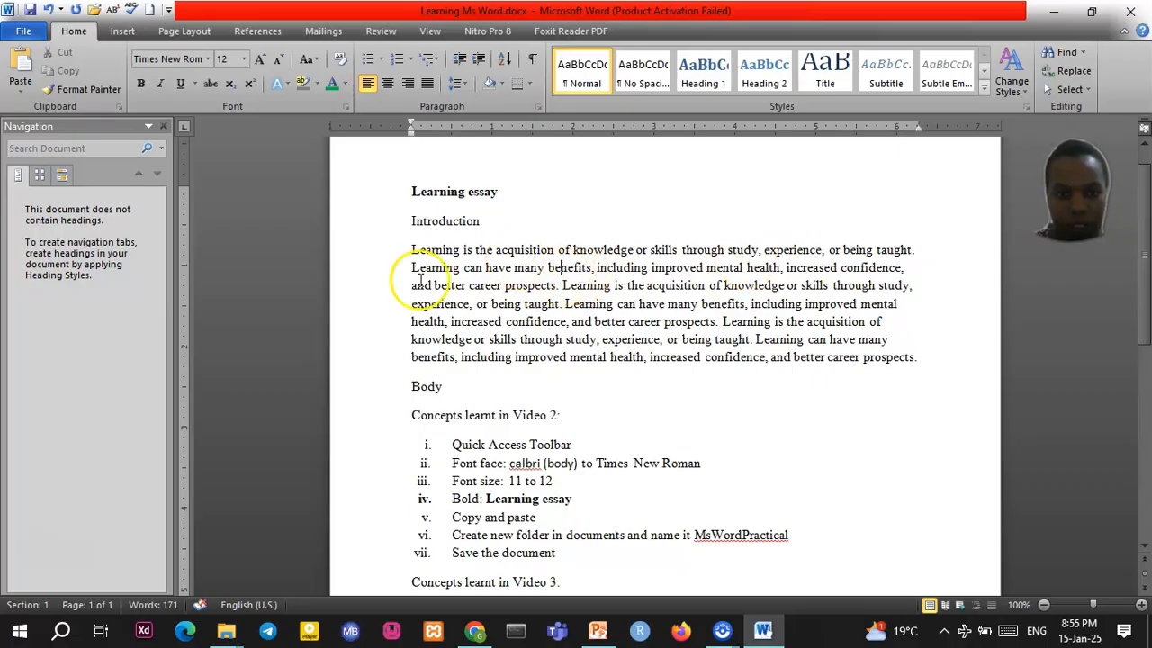
pyautogui.moveTo(412, 270); pyautogui.dragTo(922, 360)
pyautogui.hotkey('ctrl', 'c')
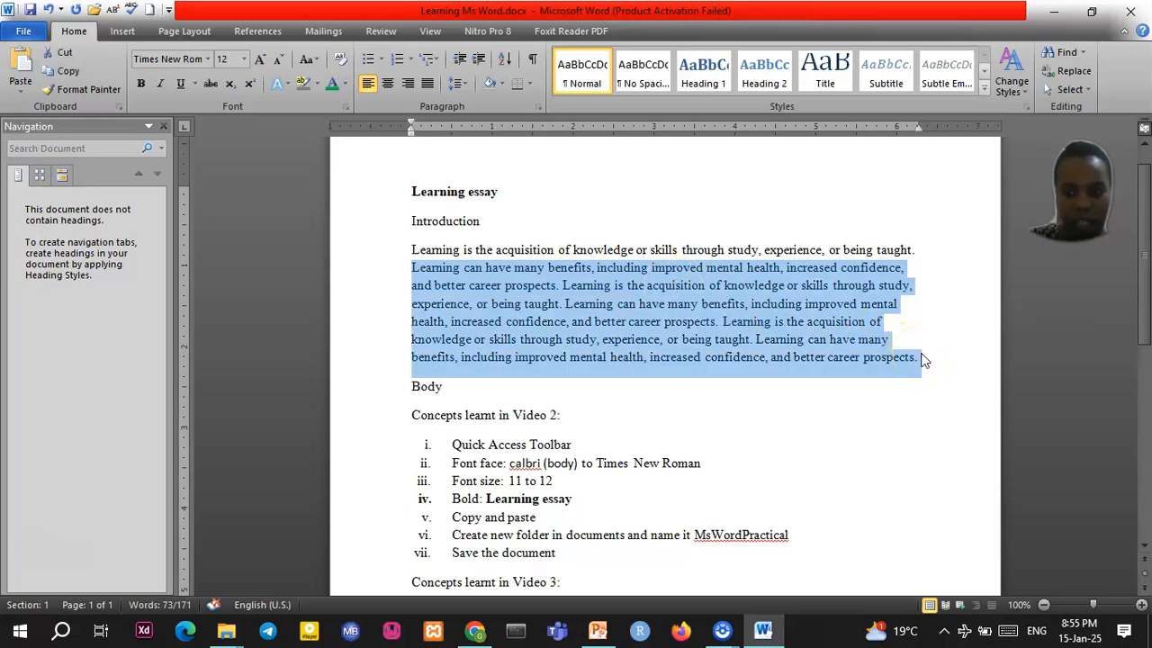
pyautogui.click(475, 389)
pyautogui.press('Return')
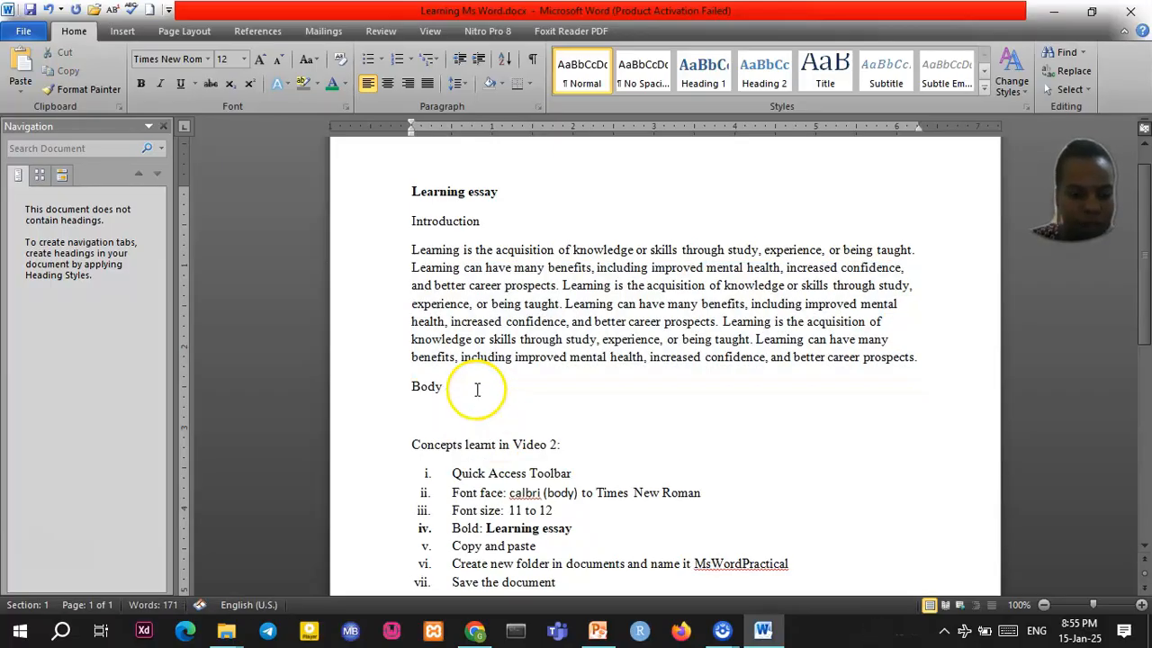
pyautogui.hotkey('ctrl', 'v')
pyautogui.scroll(-4, 441, 419)
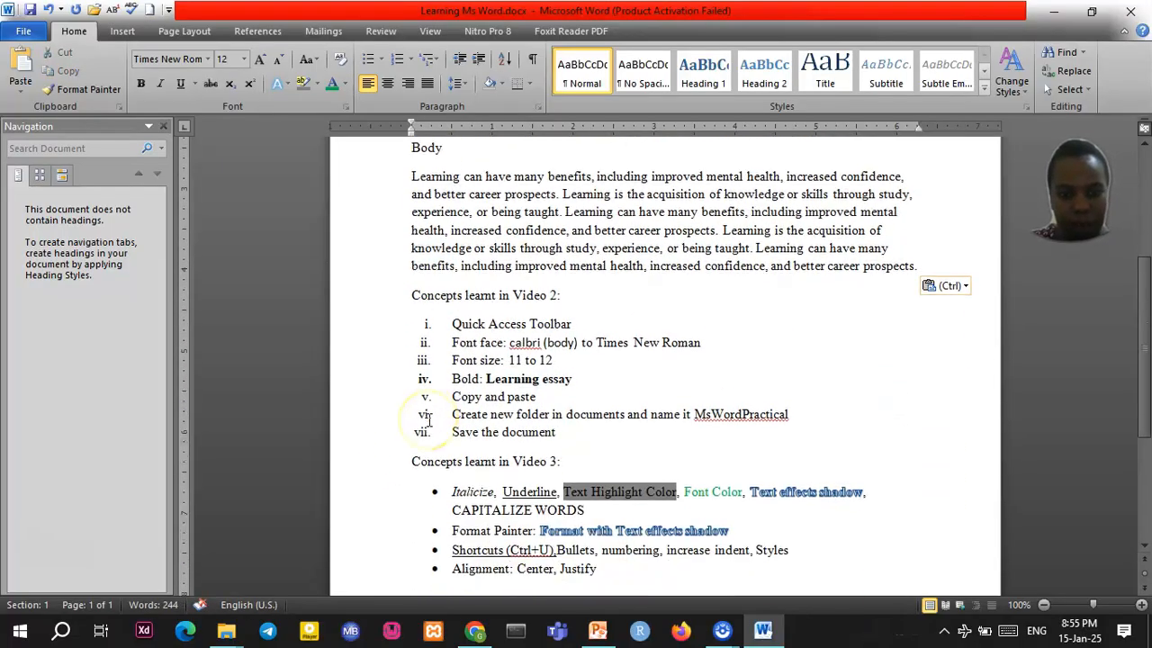
pyautogui.scroll(-4, 429, 421)
# Paste the learning paragraph on a new line below the Conclusion heading
pyautogui.click(483, 369)
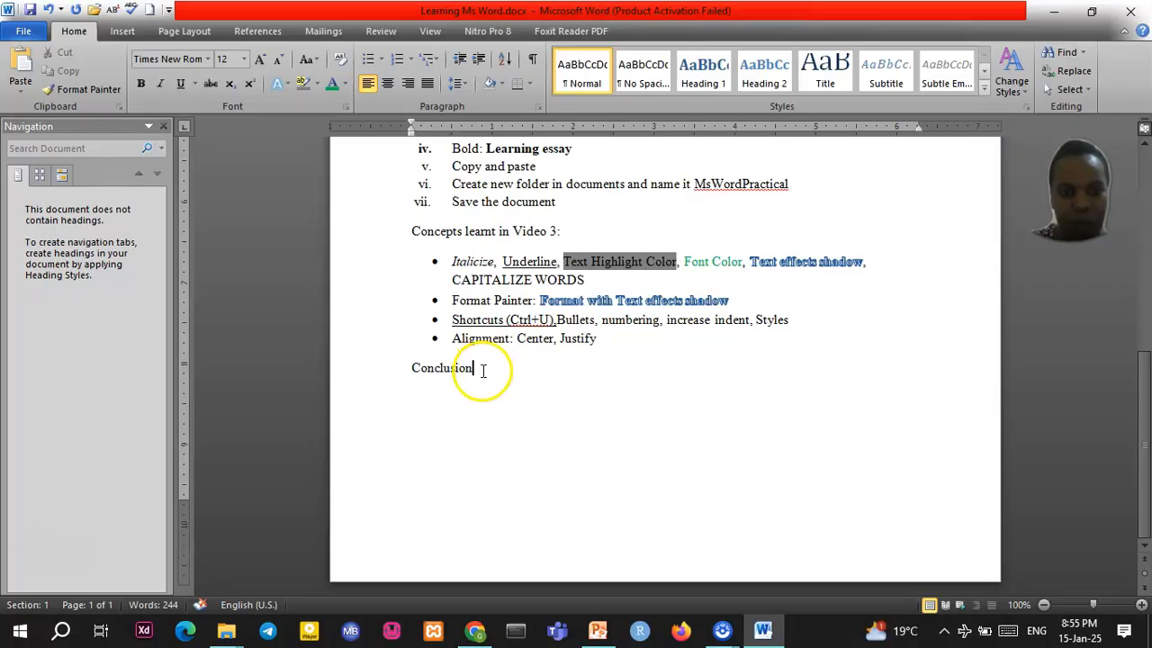
pyautogui.press('Return')
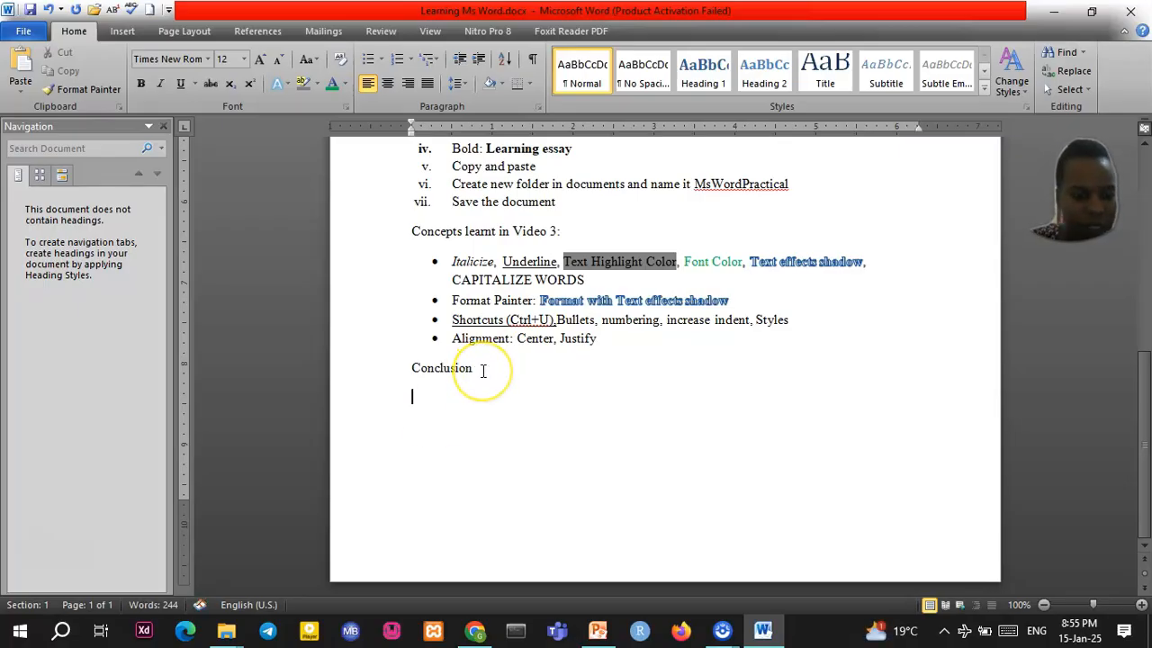
pyautogui.hotkey('ctrl', 'v')
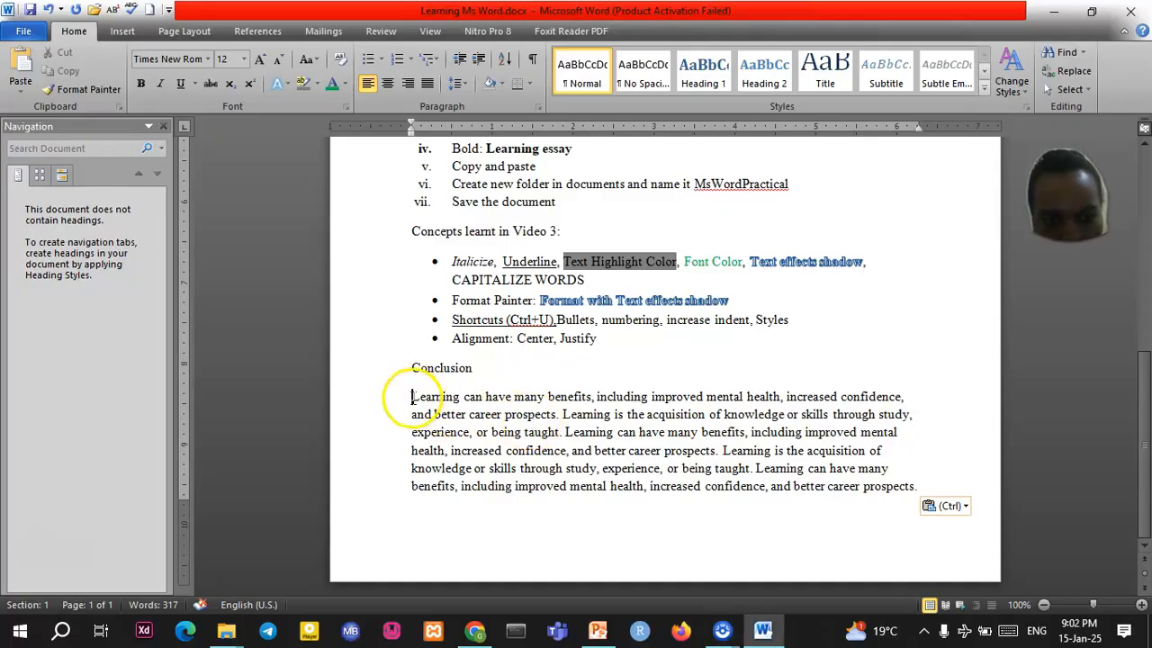
# Paste another copy of the Conclusion paragraph after it, pushing the essay onto page 2
pyautogui.moveTo(411, 398); pyautogui.dragTo(927, 497)
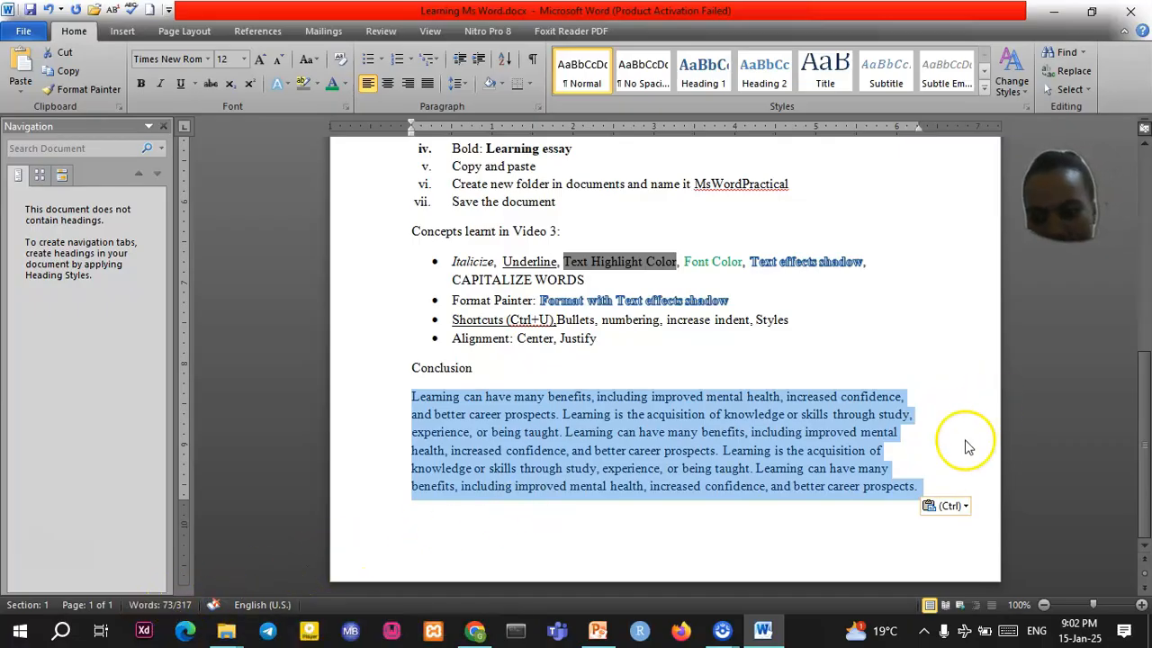
pyautogui.click(926, 487)
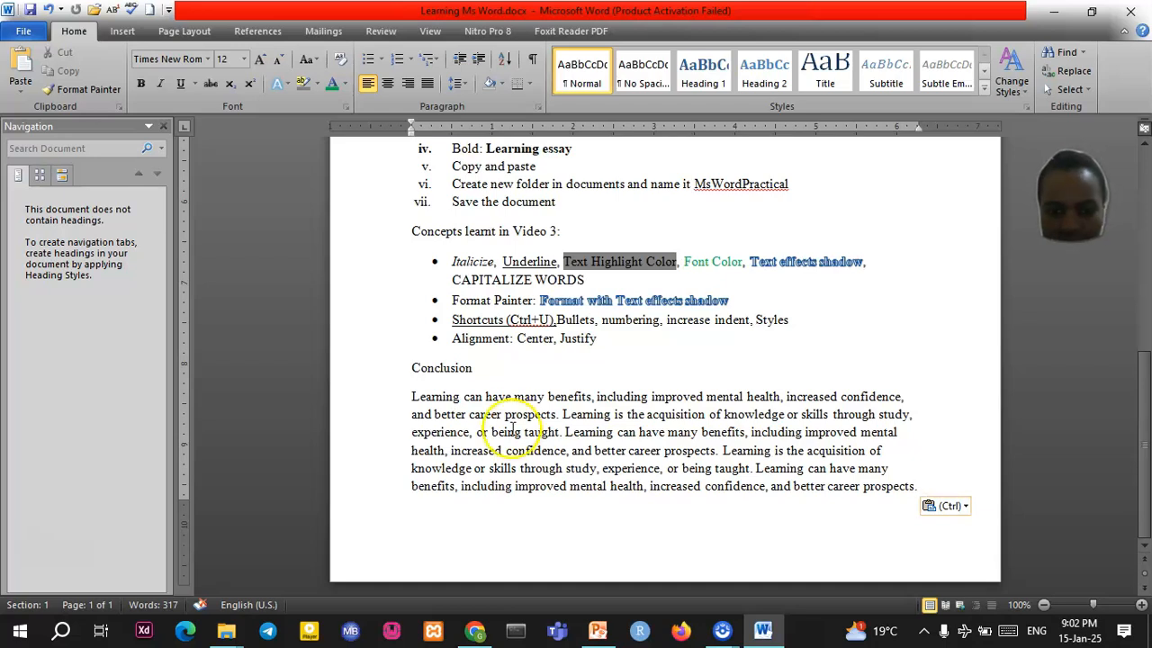
pyautogui.moveTo(407, 396); pyautogui.dragTo(920, 486)
pyautogui.hotkey('ctrl', 'c')
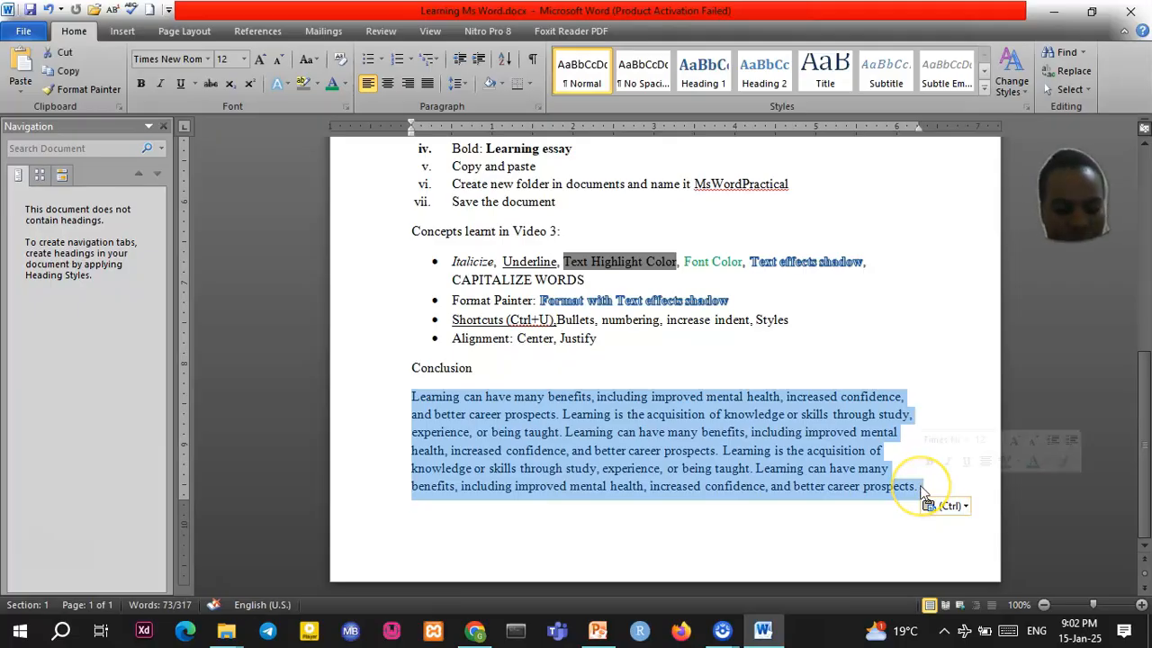
pyautogui.click(921, 488)
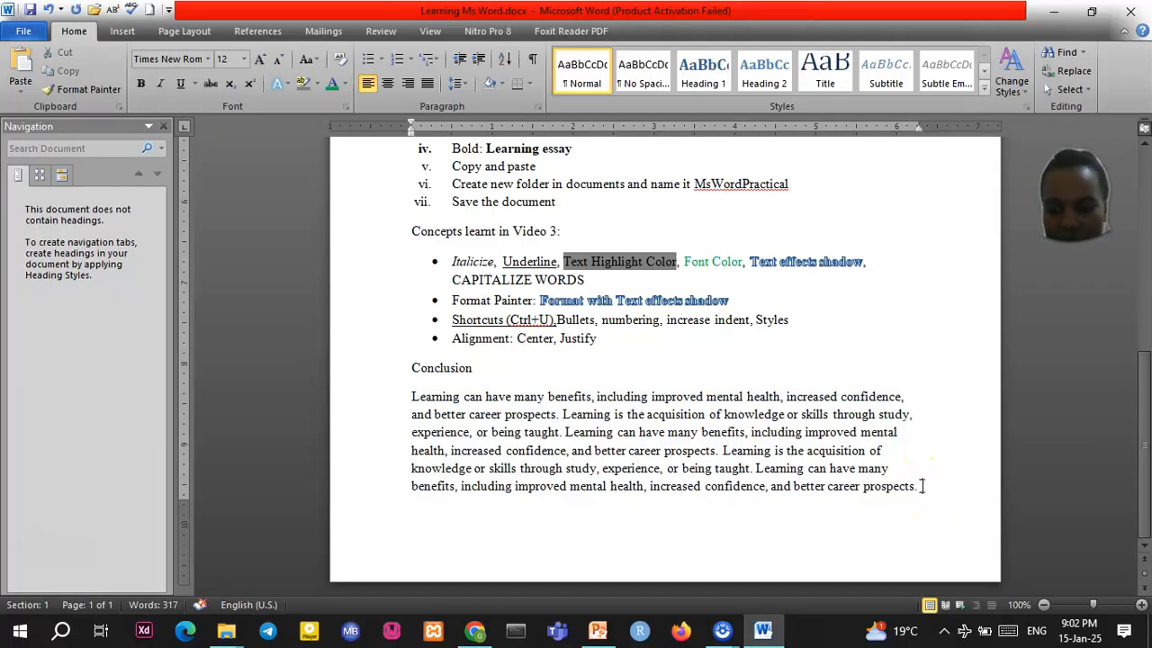
pyautogui.hotkey('ctrl', 'v')
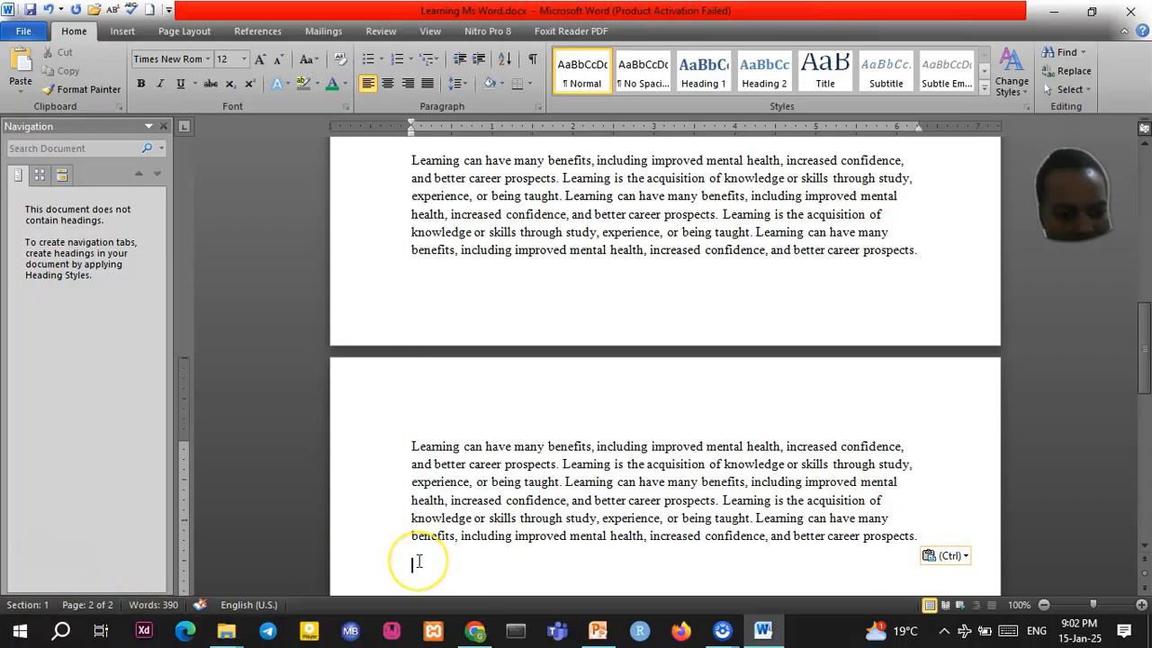
pyautogui.click(502, 231)
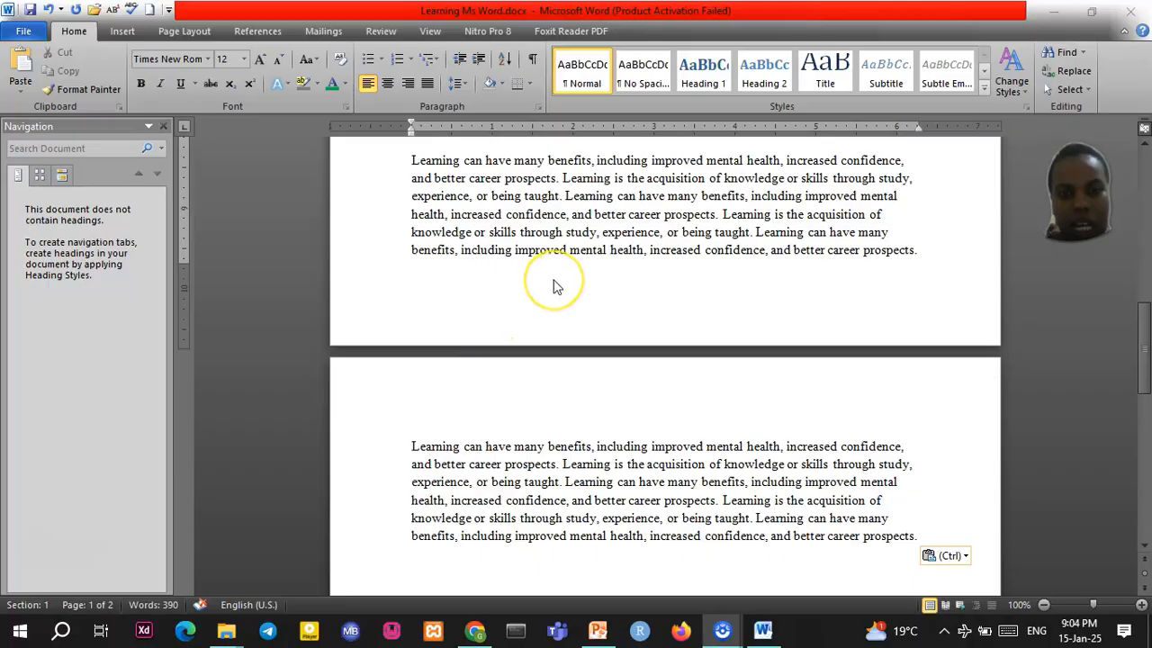
# Briefly indent then un-indent the Conclusion paragraph, and style Conclusion as Heading 1
pyautogui.scroll(3, 553, 252)
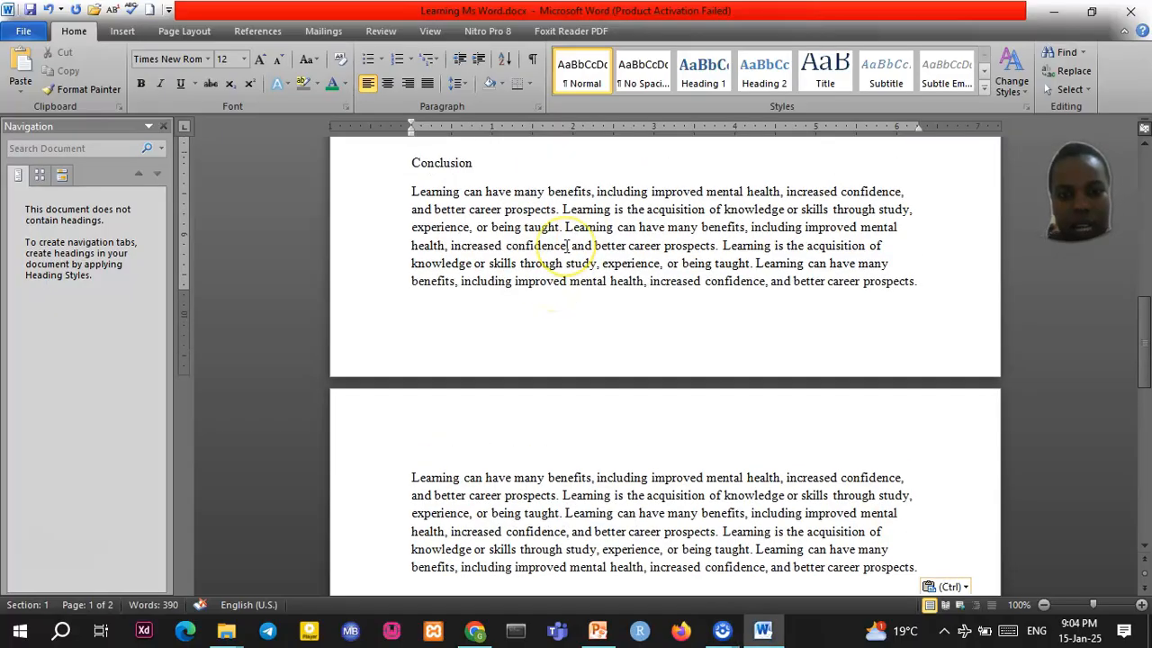
pyautogui.scroll(2, 568, 245)
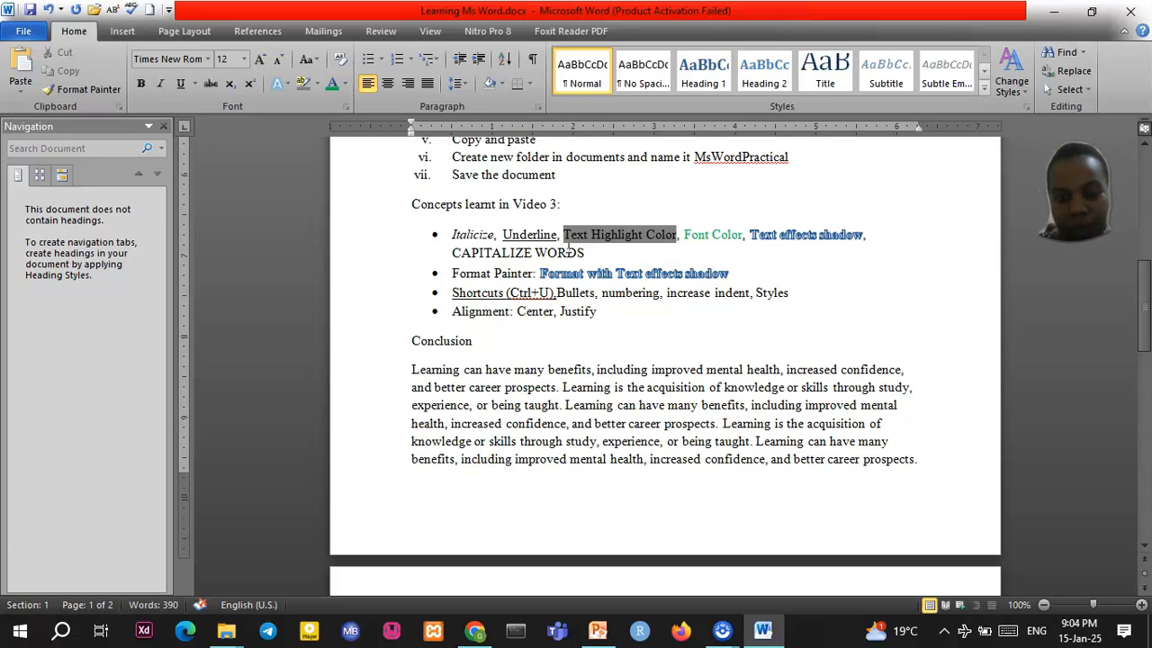
pyautogui.scroll(1, 499, 388)
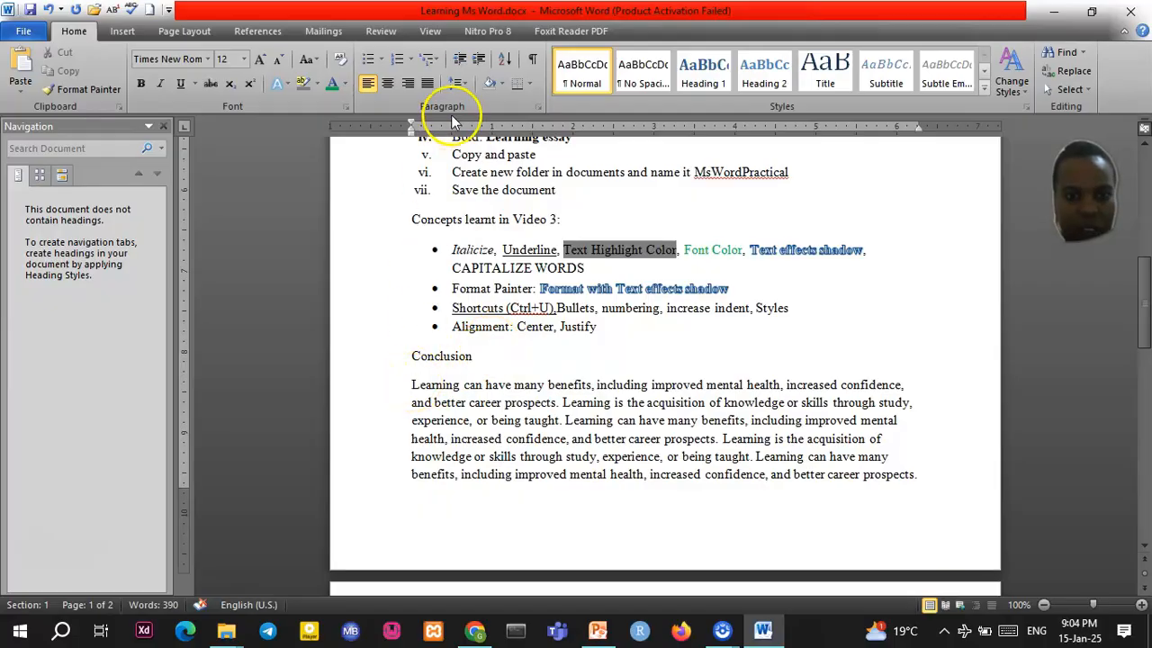
pyautogui.click(477, 61)
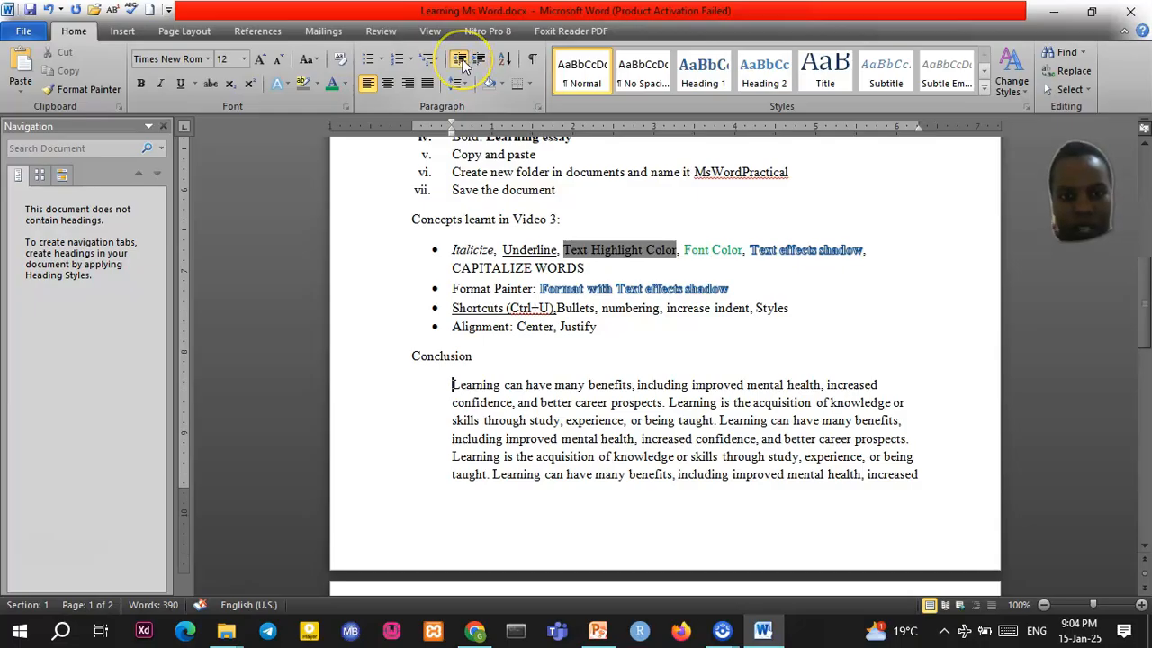
pyautogui.click(461, 60)
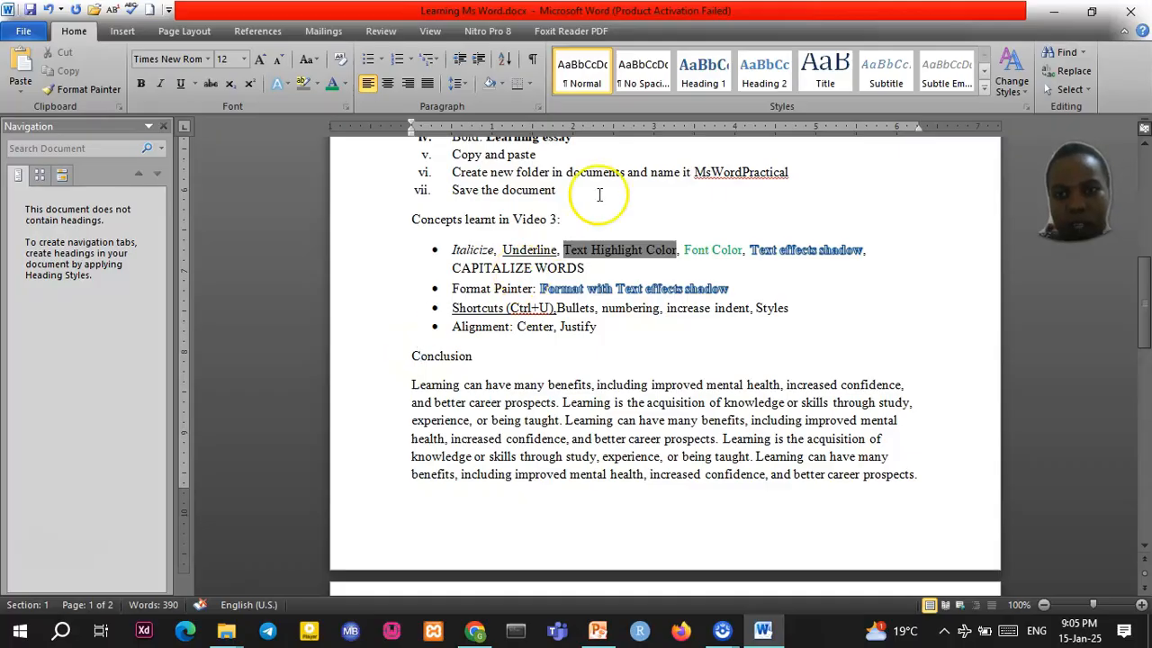
pyautogui.click(707, 84)
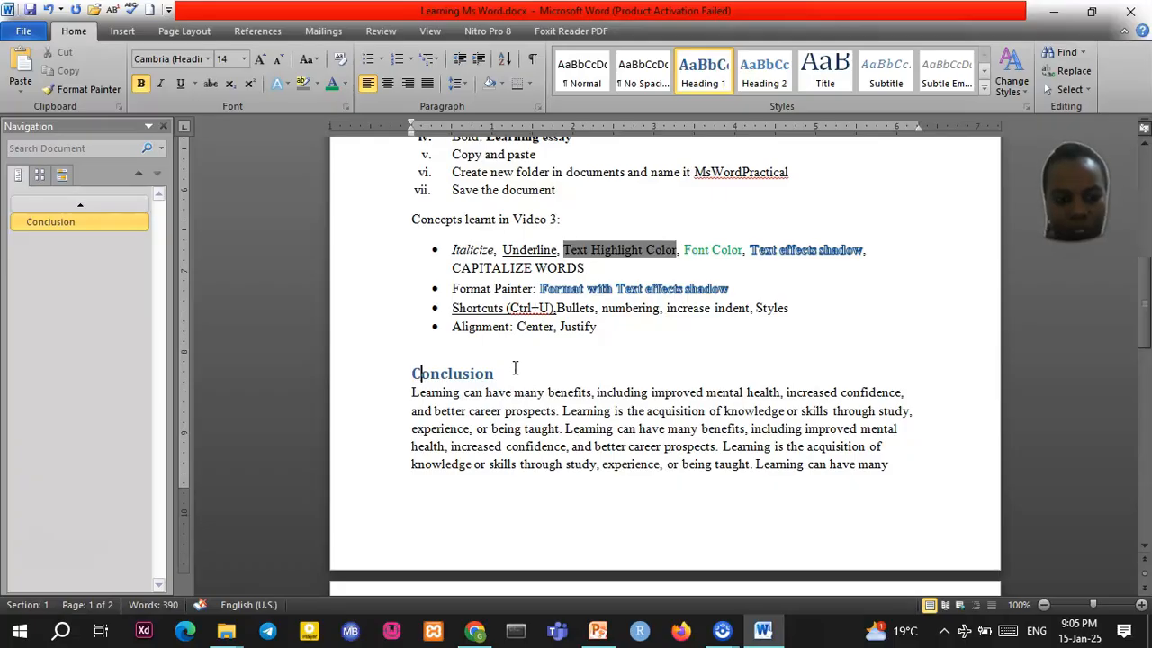
pyautogui.scroll(1, 527, 358)
pyautogui.scroll(-2, 529, 360)
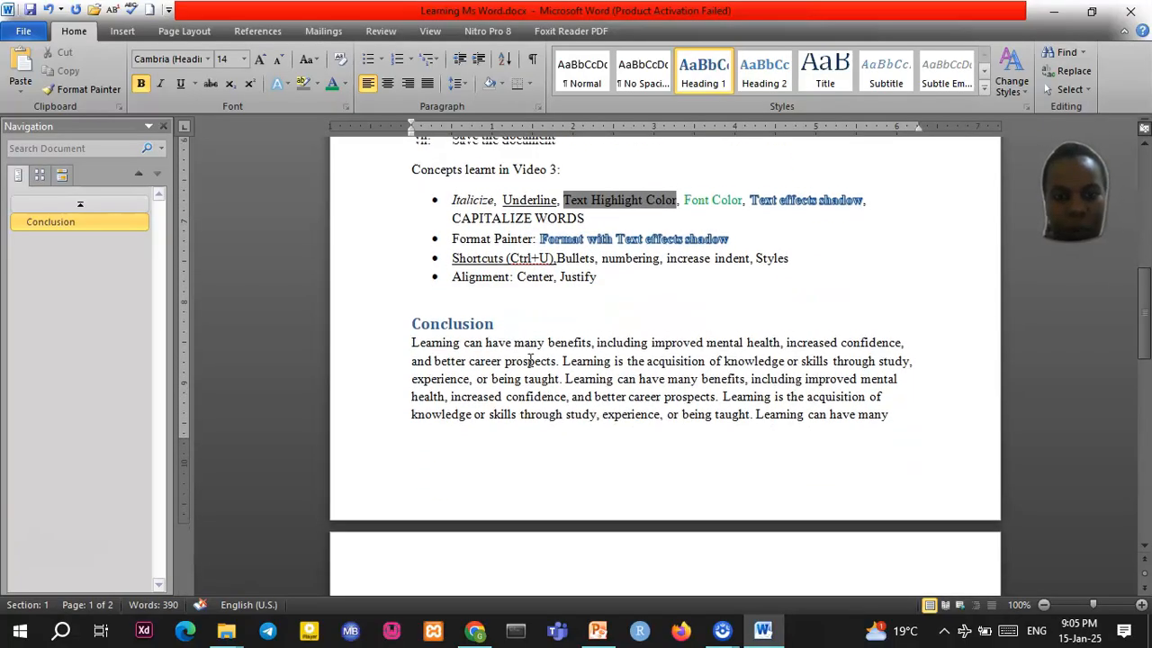
pyautogui.scroll(5, 529, 360)
pyautogui.scroll(-3, 529, 360)
pyautogui.scroll(-1, 529, 360)
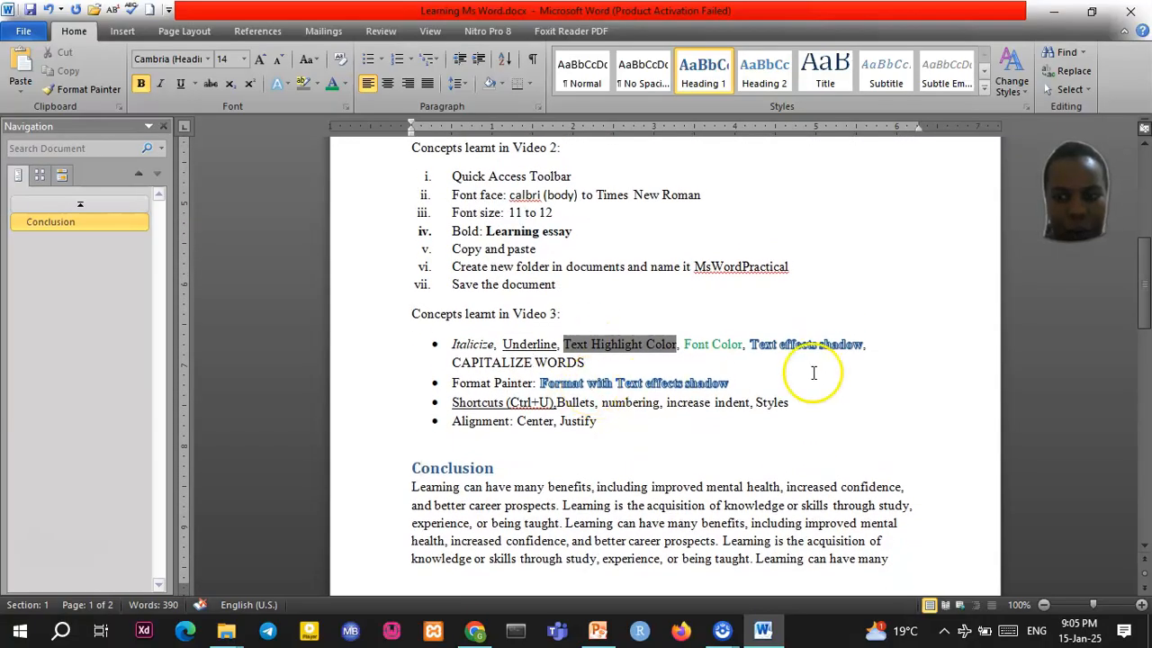
pyautogui.moveTo(1144, 290); pyautogui.dragTo(1141, 184)
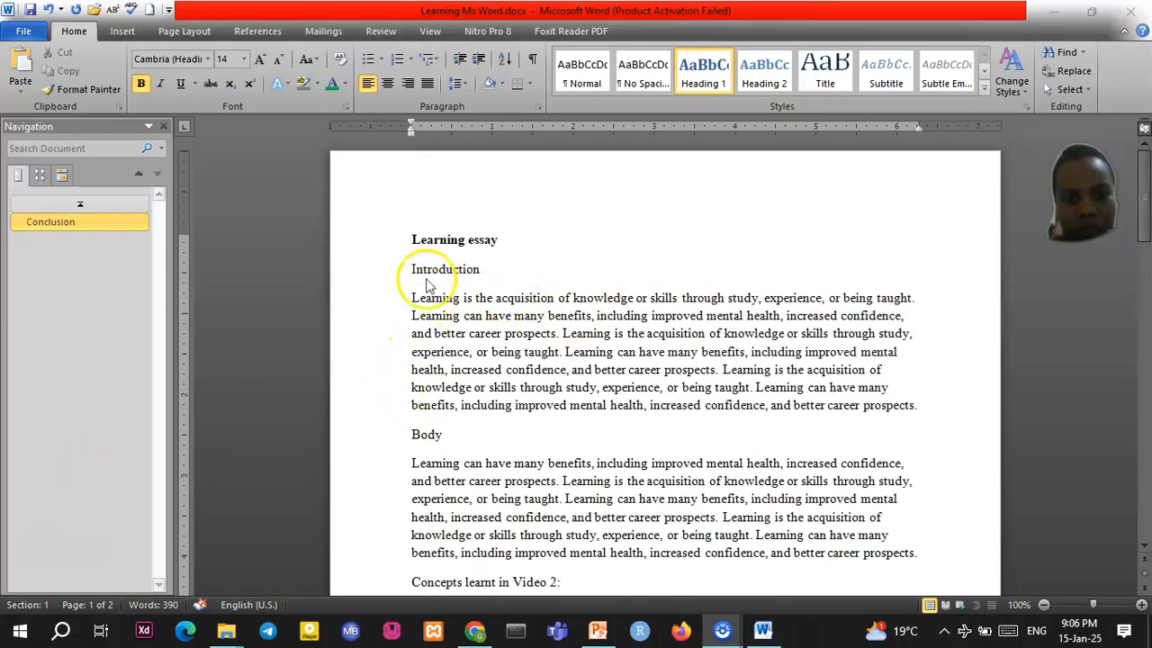
# Style the Introduction and Body lines as Heading 1, then select the 'Learning essay' title
pyautogui.click(428, 275)
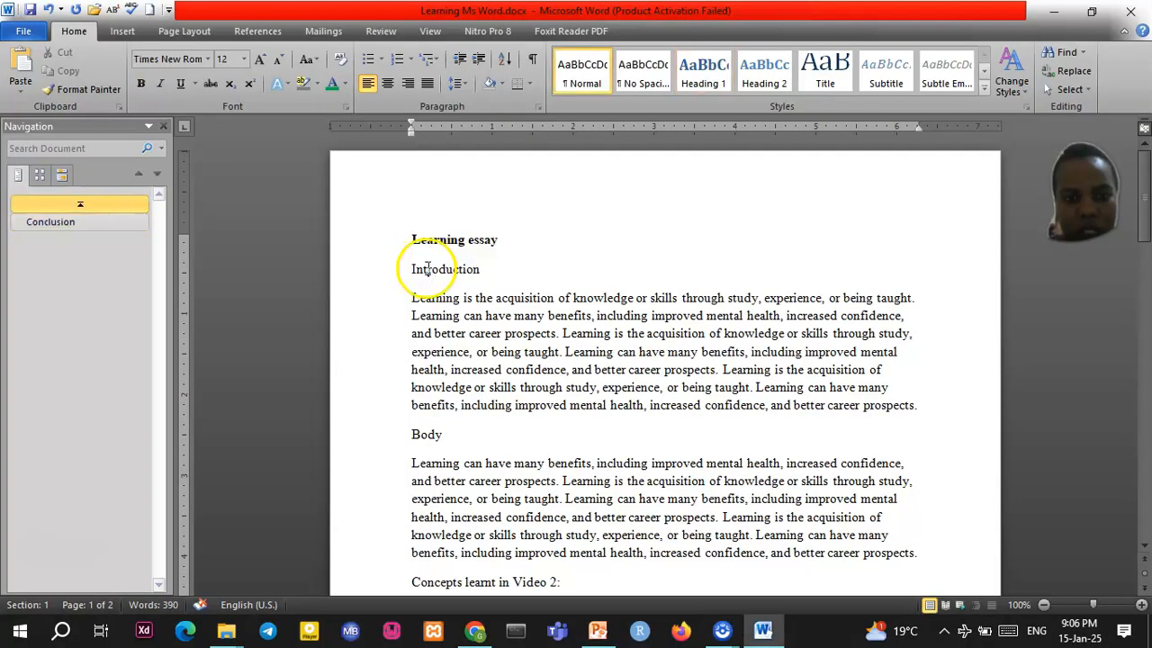
pyautogui.click(703, 70)
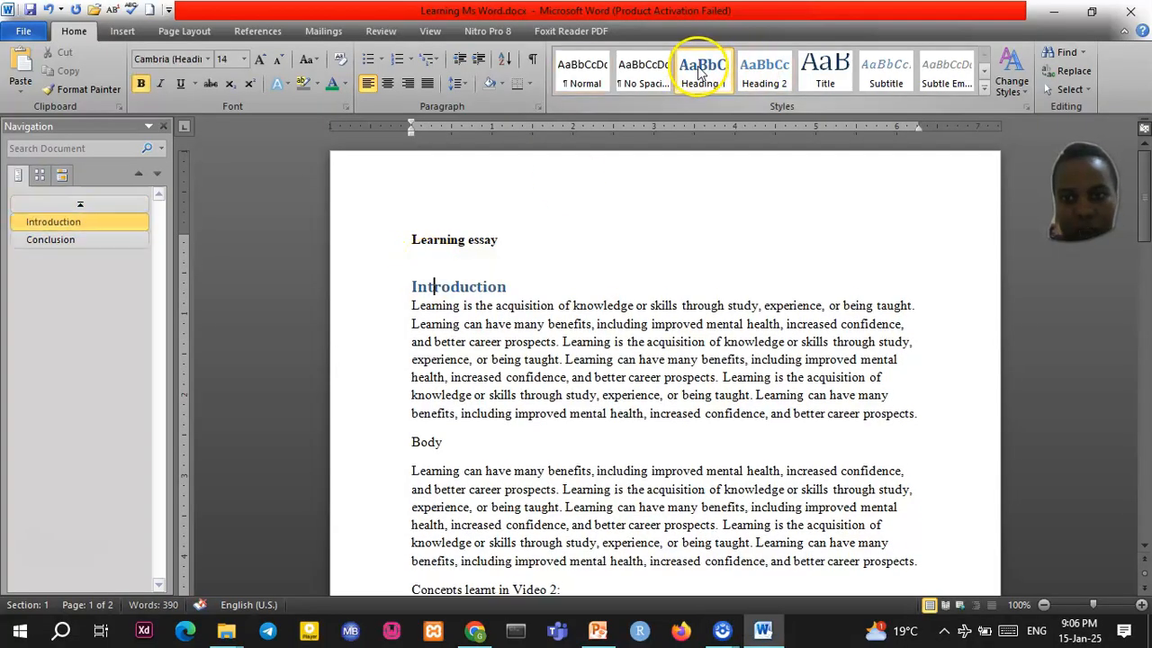
pyautogui.click(425, 441)
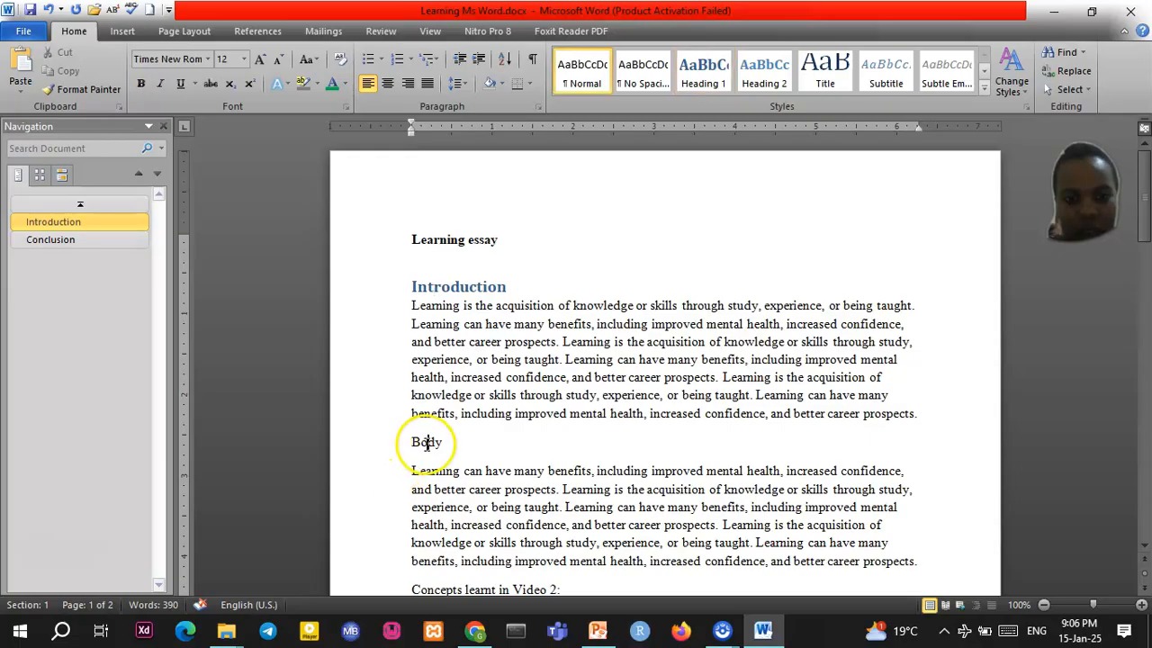
pyautogui.click(701, 68)
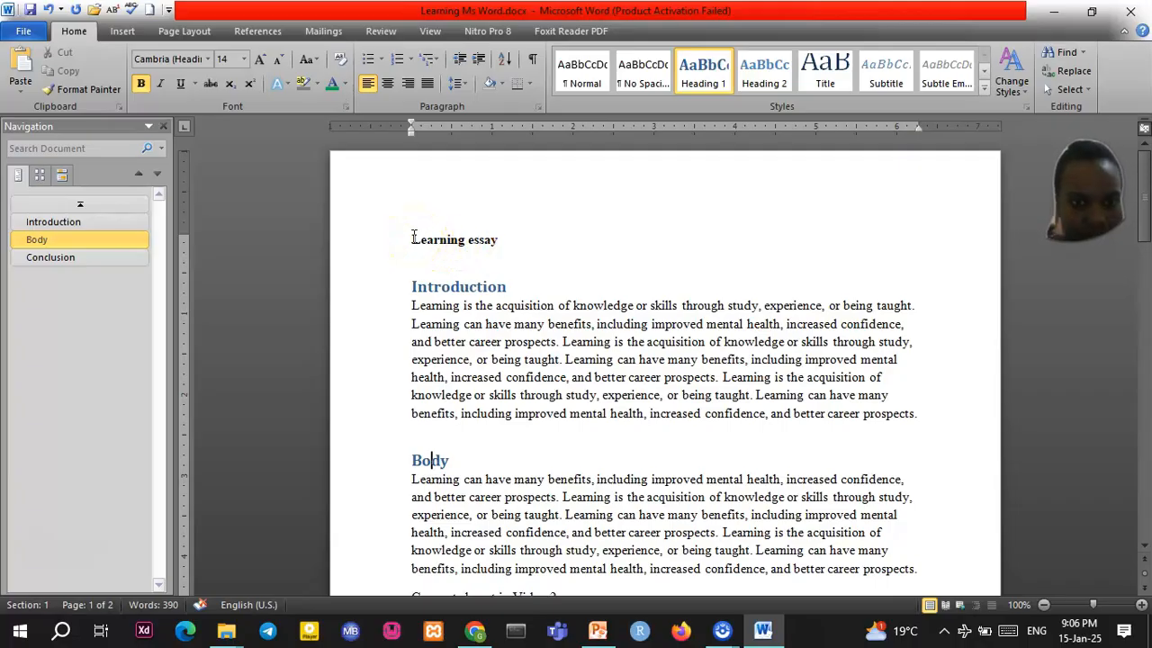
pyautogui.moveTo(414, 236); pyautogui.dragTo(486, 242)
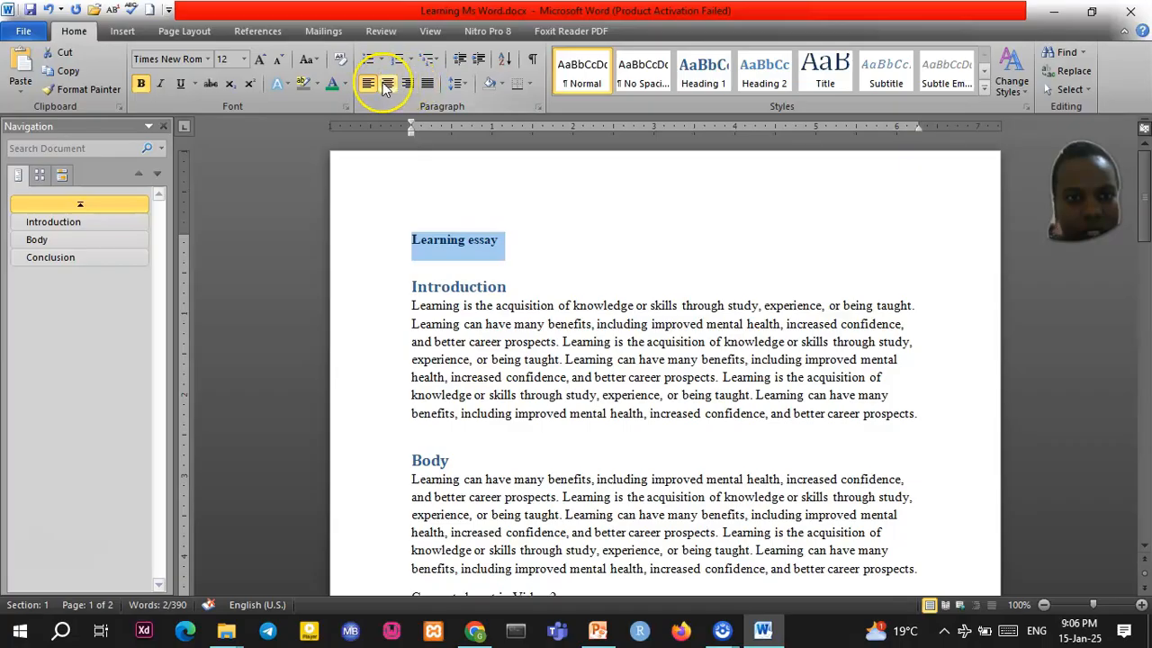
# Center the 'Learning essay' title, after briefly trying right and justified alignment
pyautogui.click(387, 83)
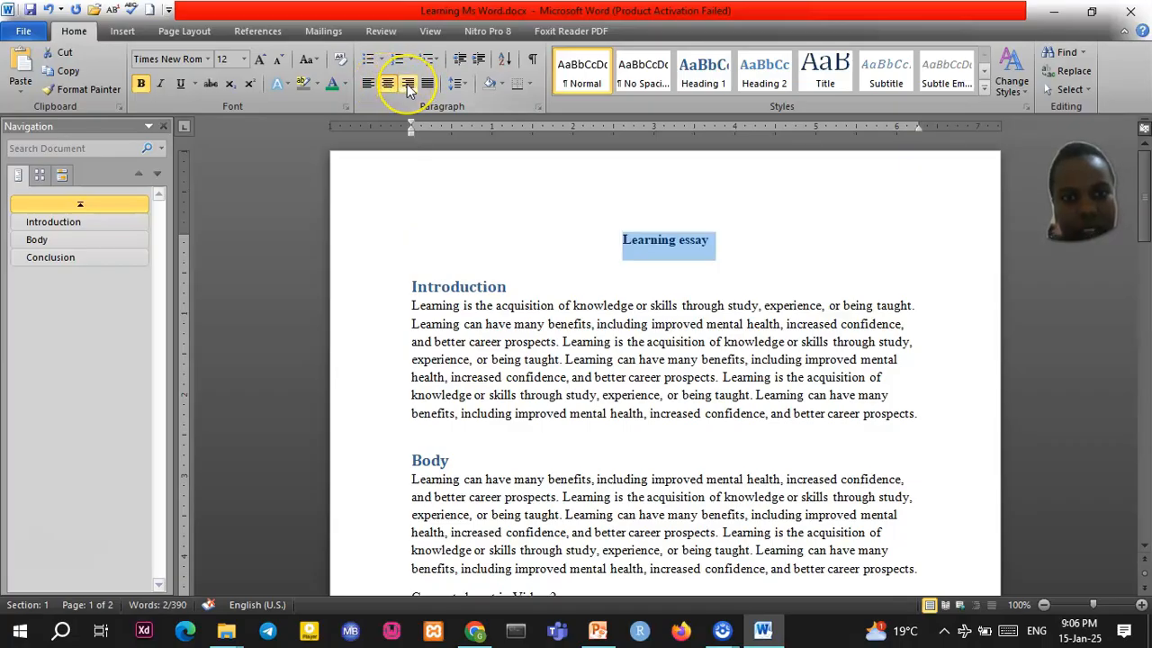
pyautogui.click(407, 84)
pyautogui.click(427, 84)
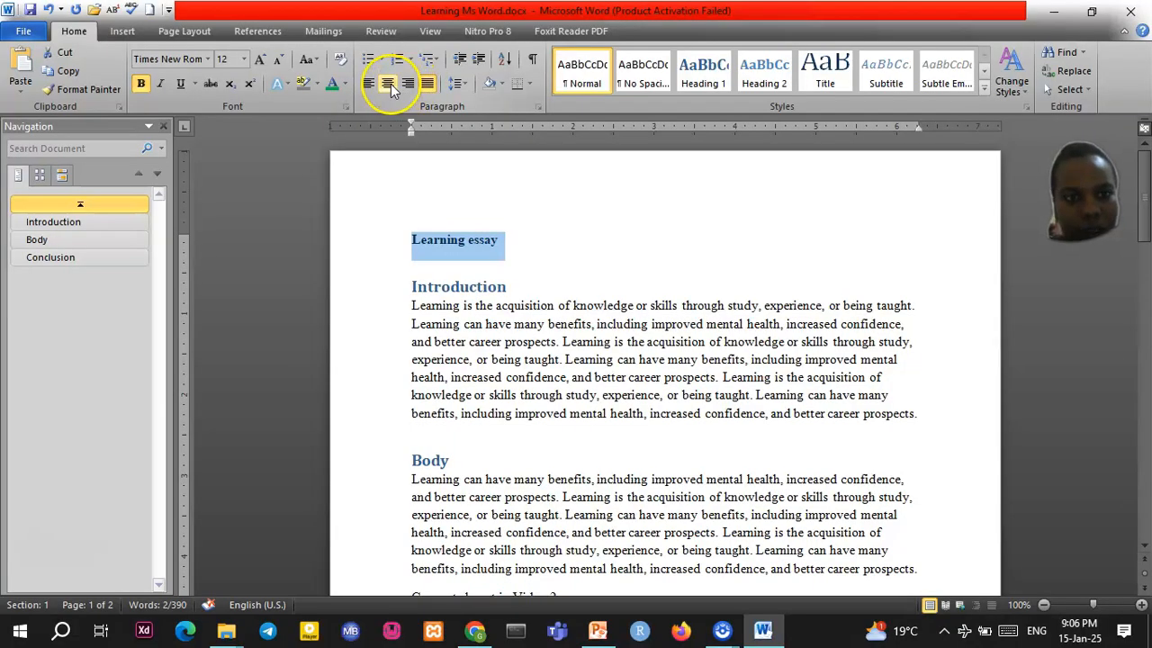
pyautogui.click(389, 84)
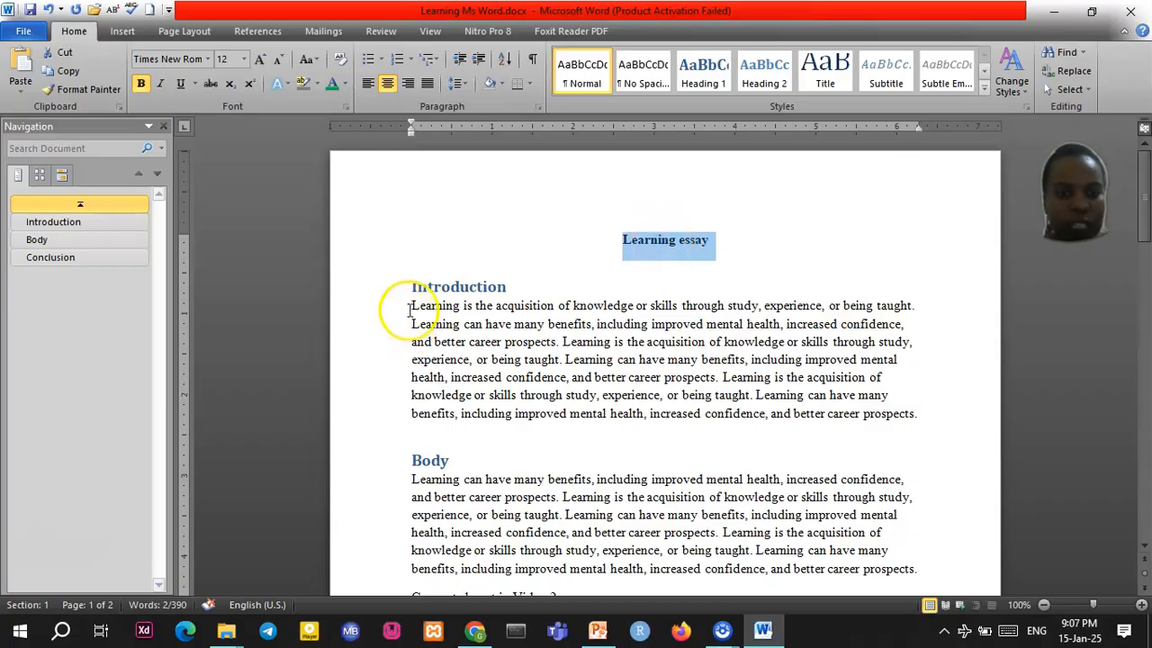
# Justify the Introduction paragraph
pyautogui.moveTo(412, 311); pyautogui.dragTo(919, 411)
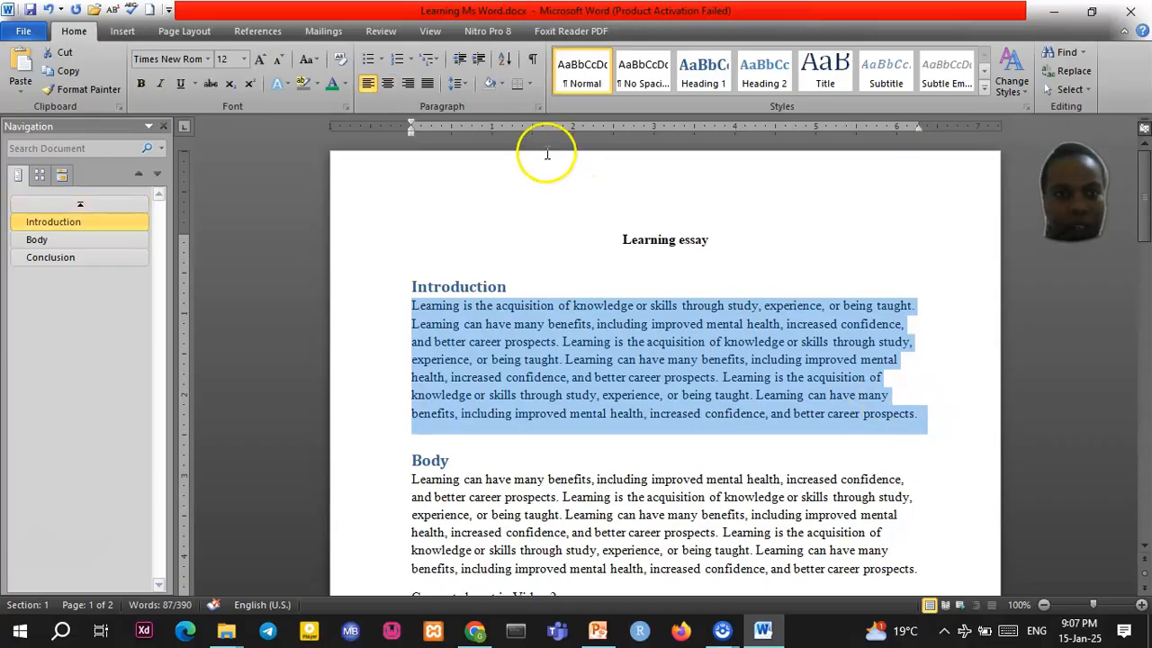
pyautogui.click(428, 86)
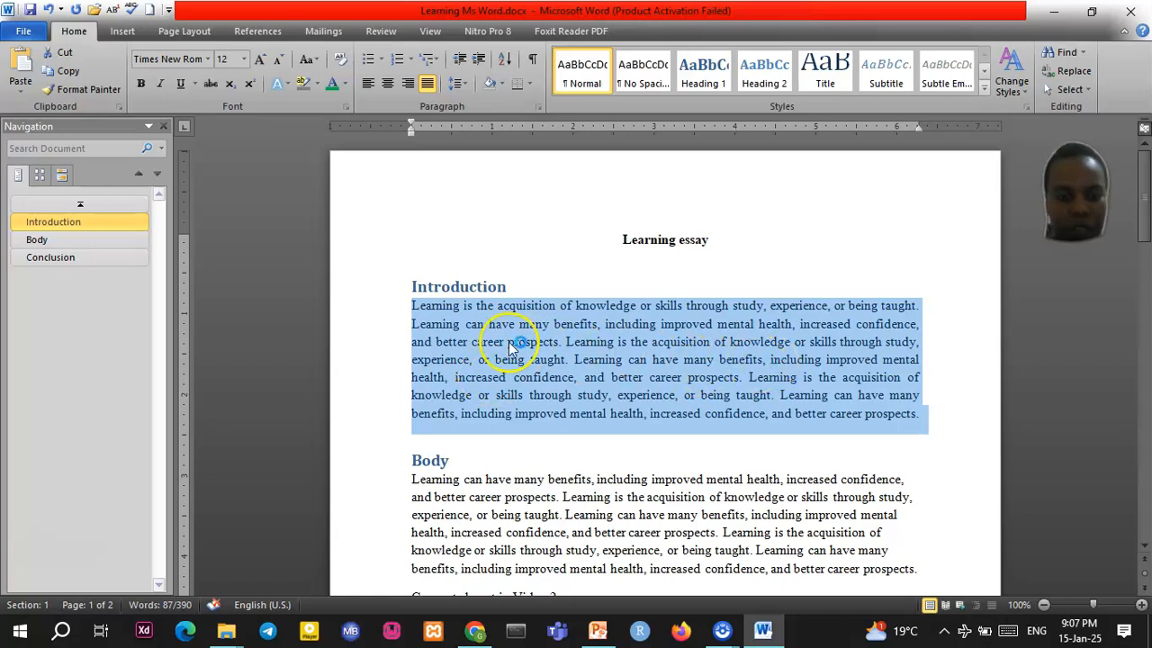
pyautogui.click(817, 412)
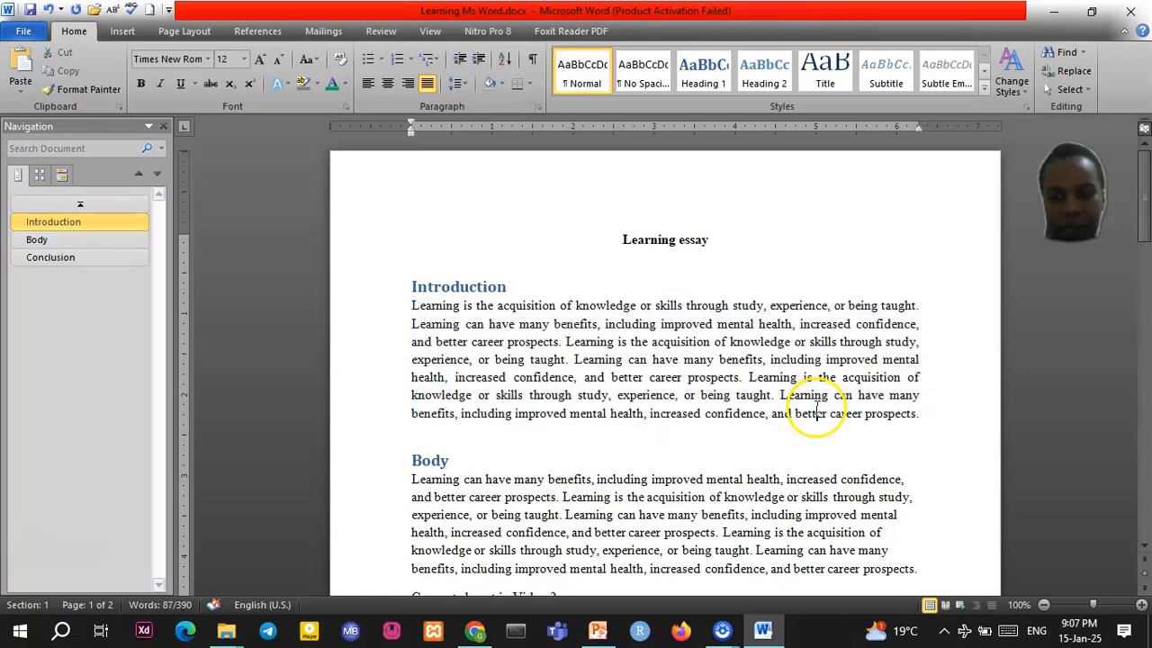
# Right-align the Body paragraph and deselect it
pyautogui.scroll(-1, 814, 408)
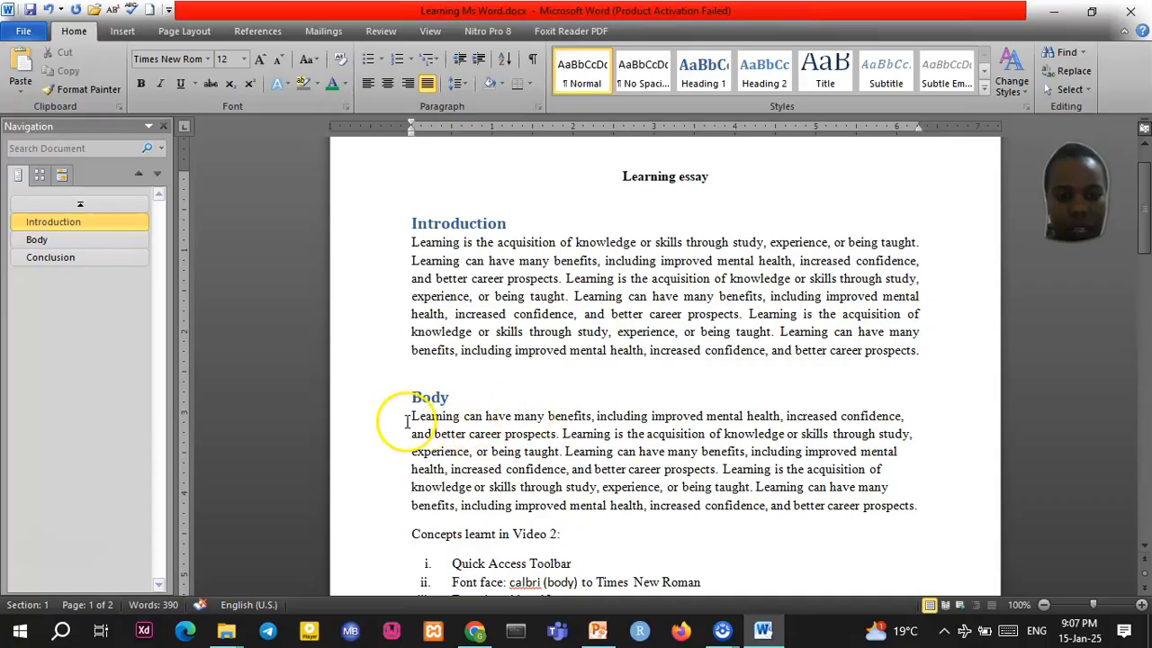
pyautogui.moveTo(401, 414); pyautogui.dragTo(924, 508)
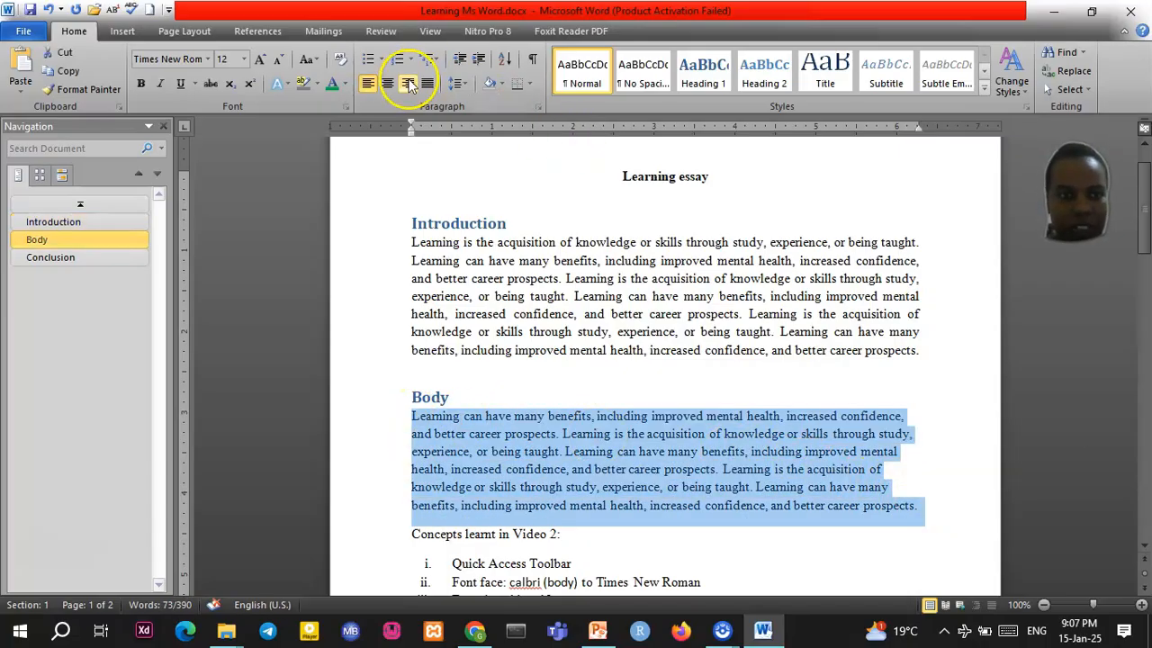
pyautogui.click(408, 83)
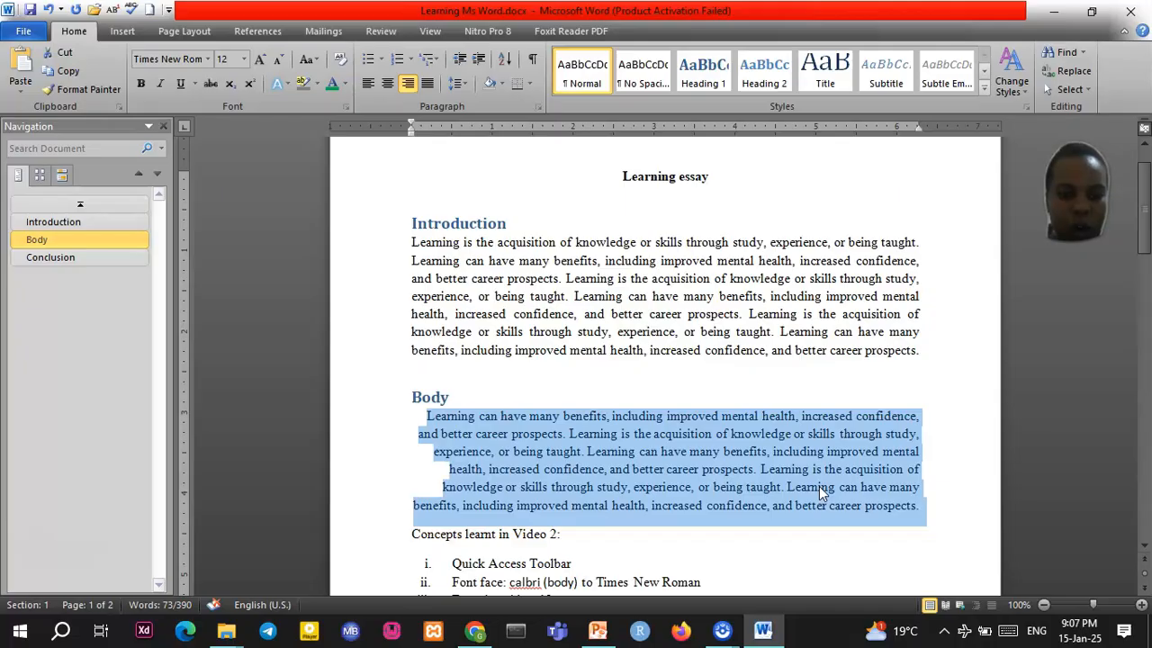
pyautogui.scroll(-3, 819, 486)
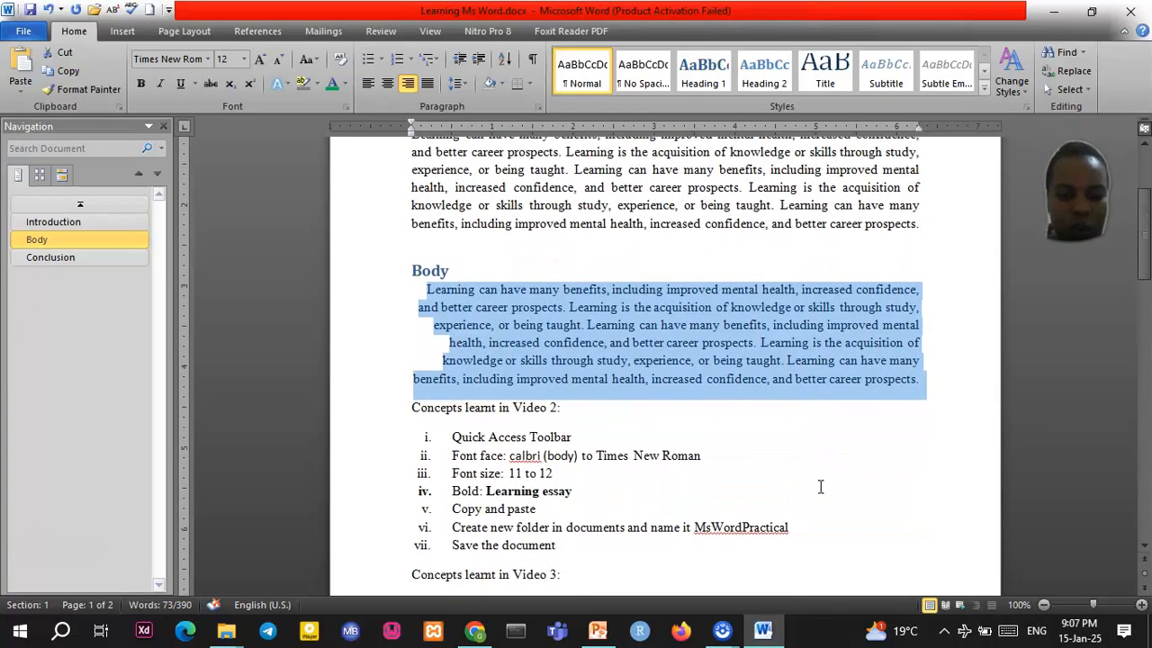
pyautogui.click(421, 405)
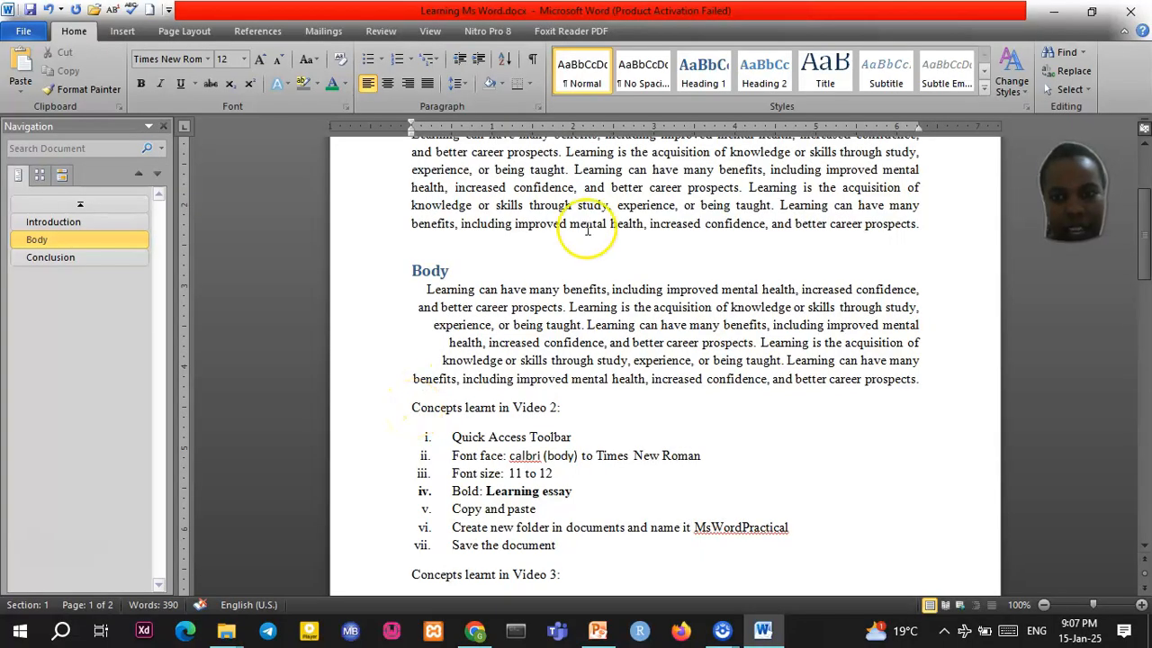
# Apply Heading 2 to both 'Concepts learnt in Video 2' and 'Concepts learnt in Video 3' lines
pyautogui.click(761, 72)
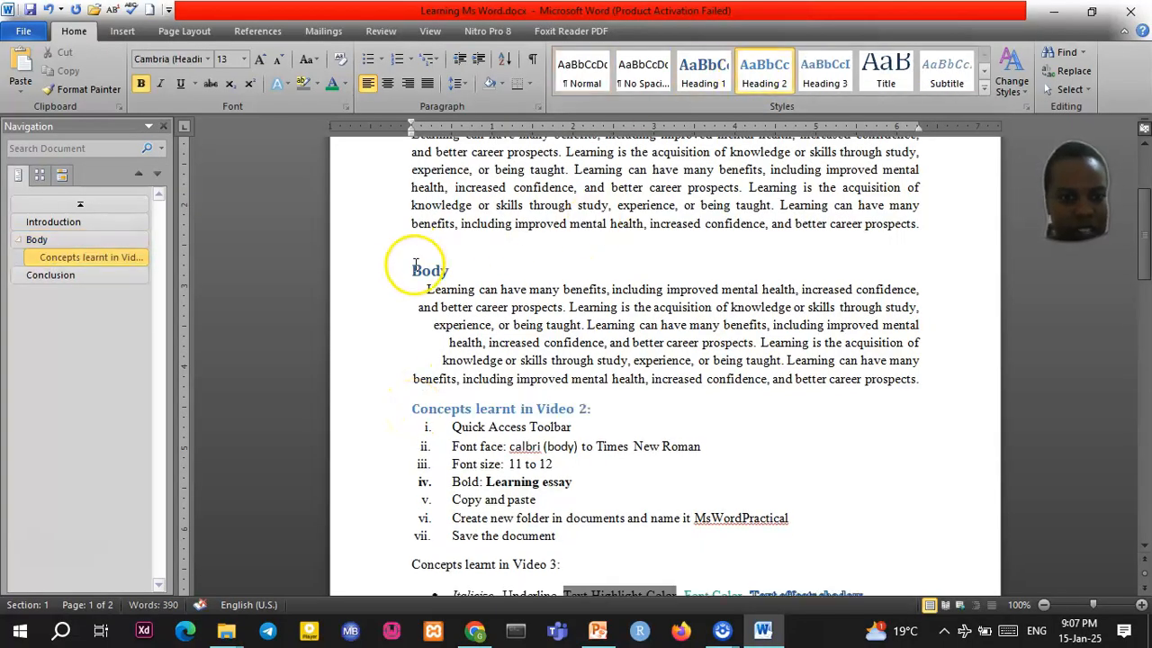
pyautogui.scroll(-2, 468, 324)
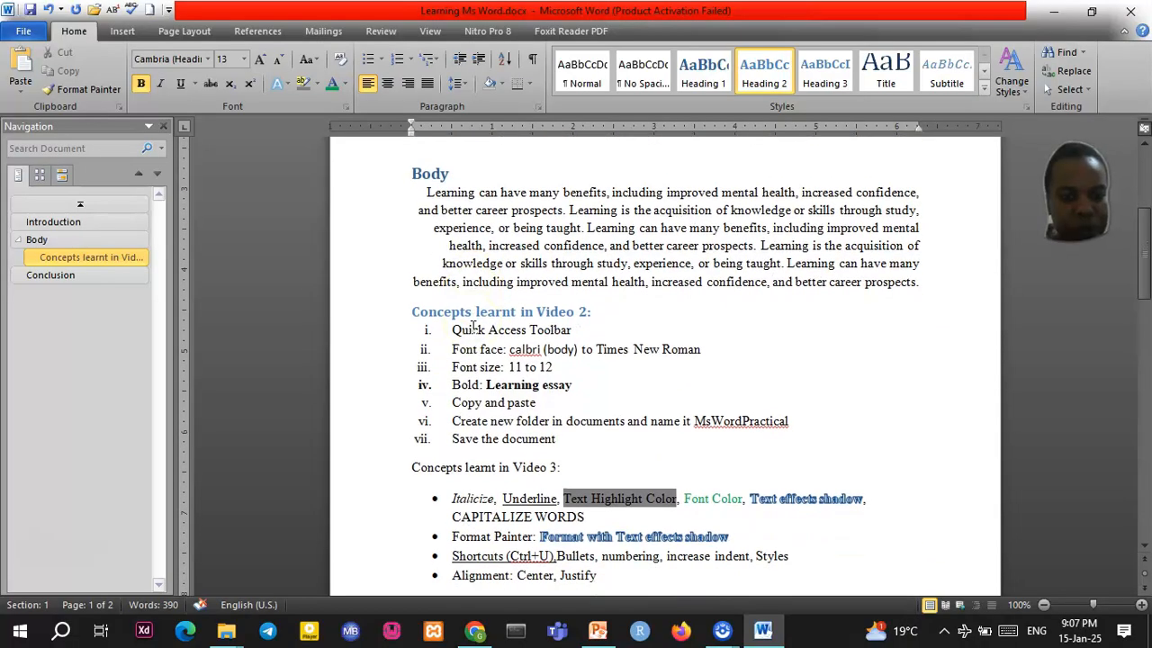
pyautogui.click(421, 468)
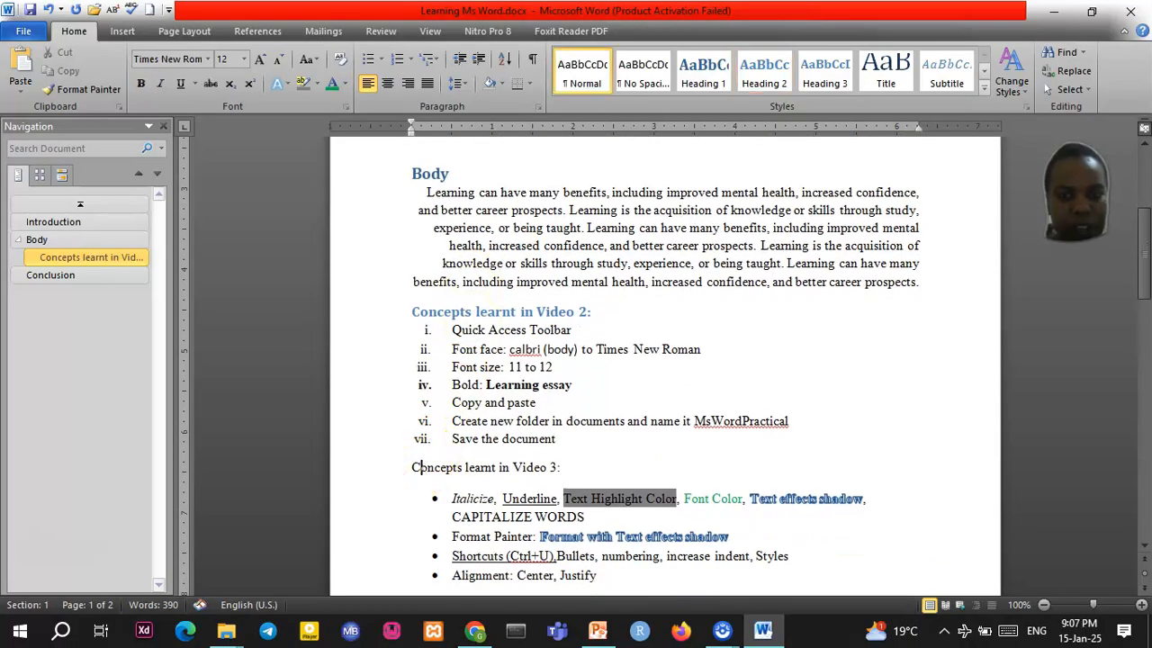
pyautogui.click(764, 70)
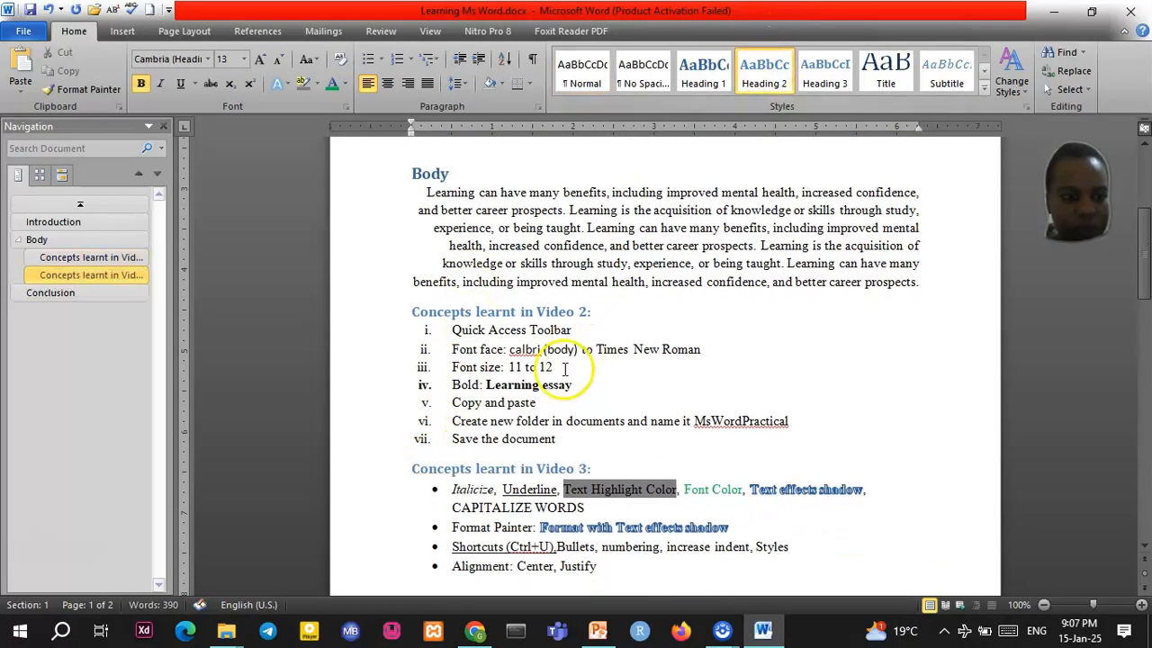
pyautogui.scroll(-6, 523, 378)
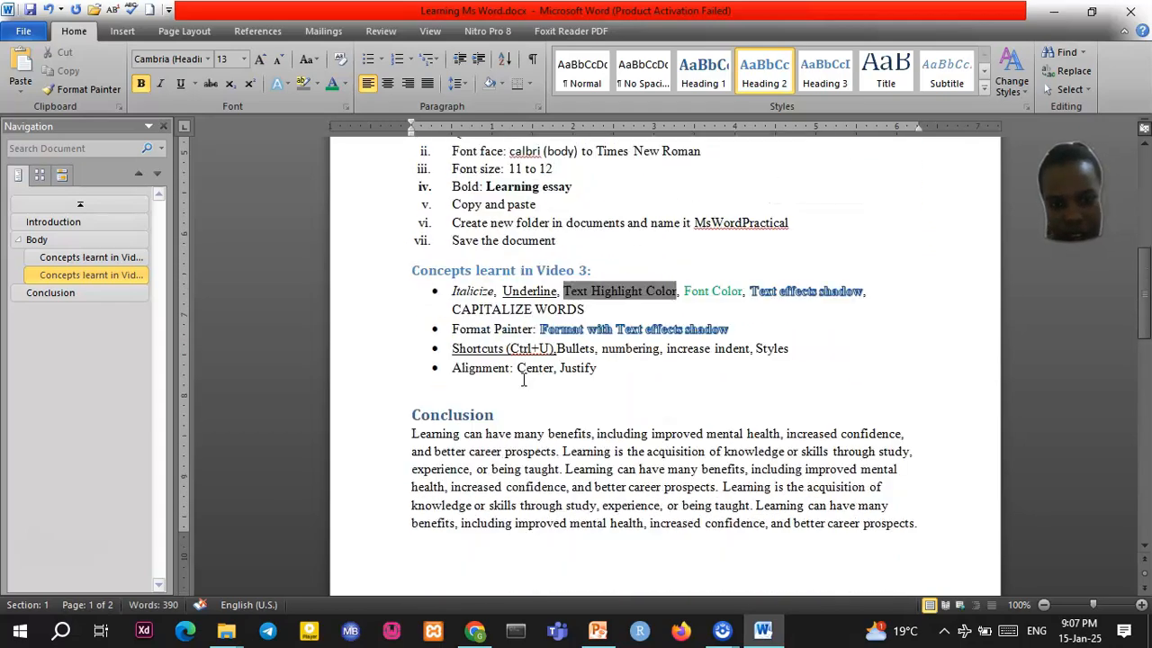
pyautogui.scroll(-4, 522, 378)
pyautogui.scroll(10, 523, 376)
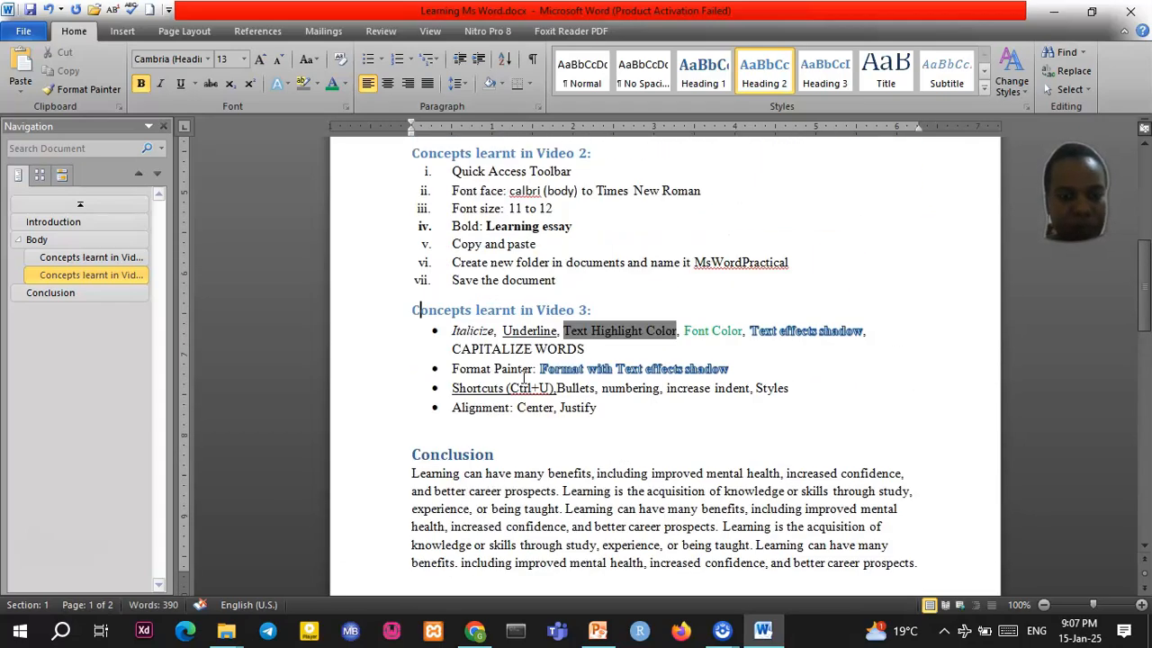
pyautogui.scroll(6, 525, 376)
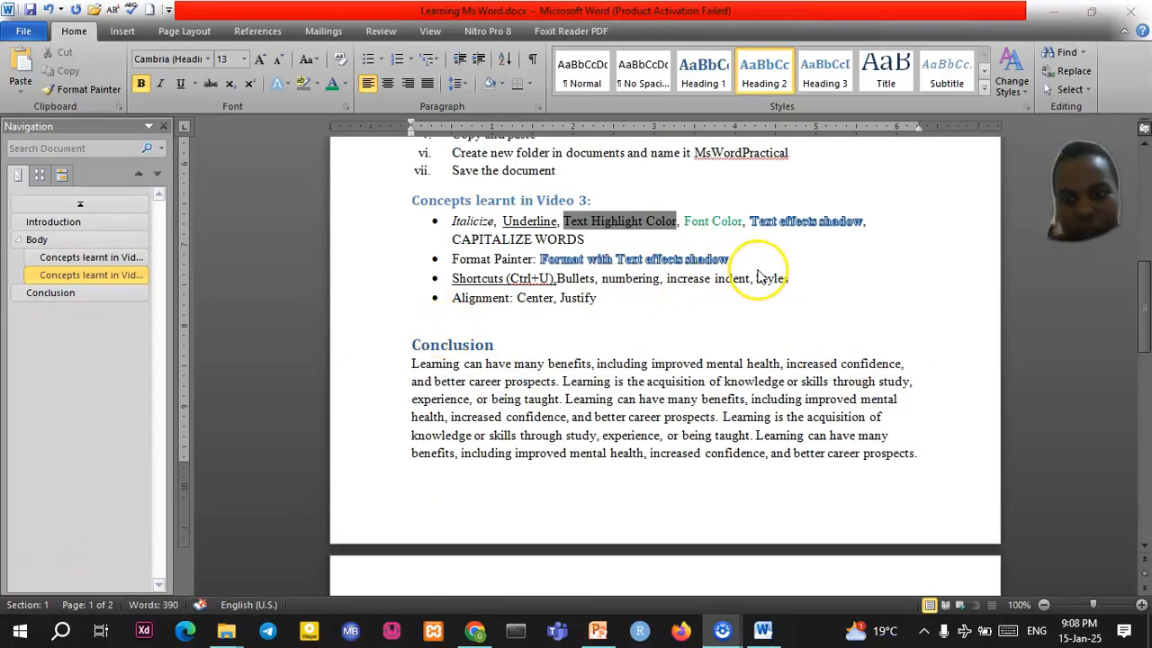
pyautogui.click(474, 344)
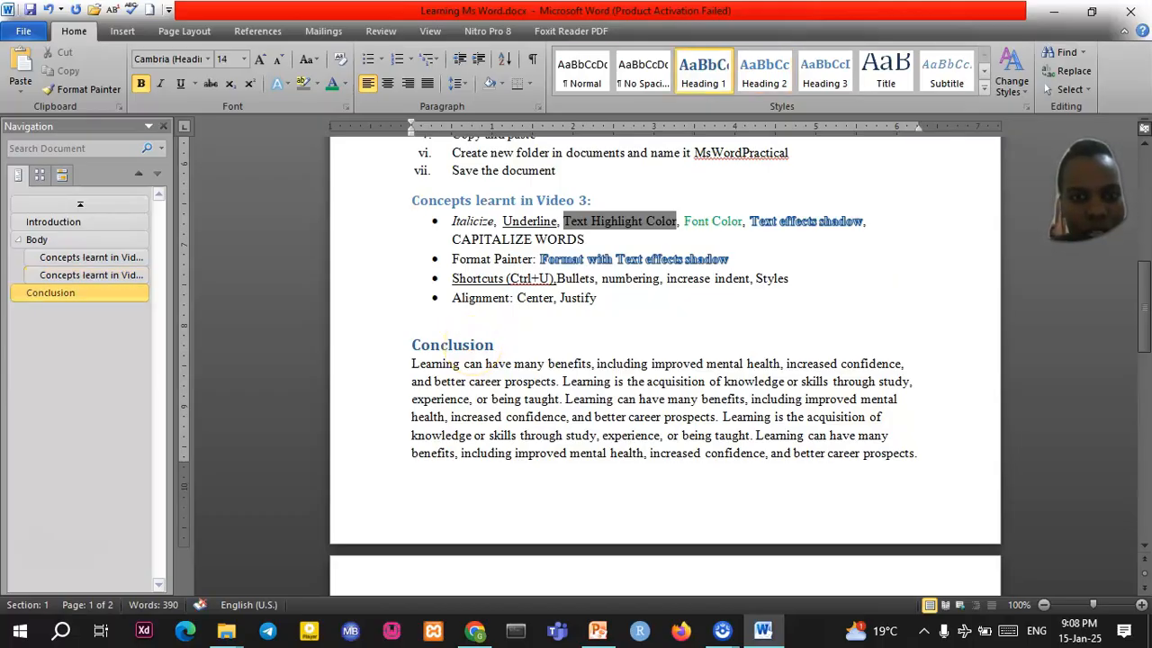
pyautogui.click(584, 70)
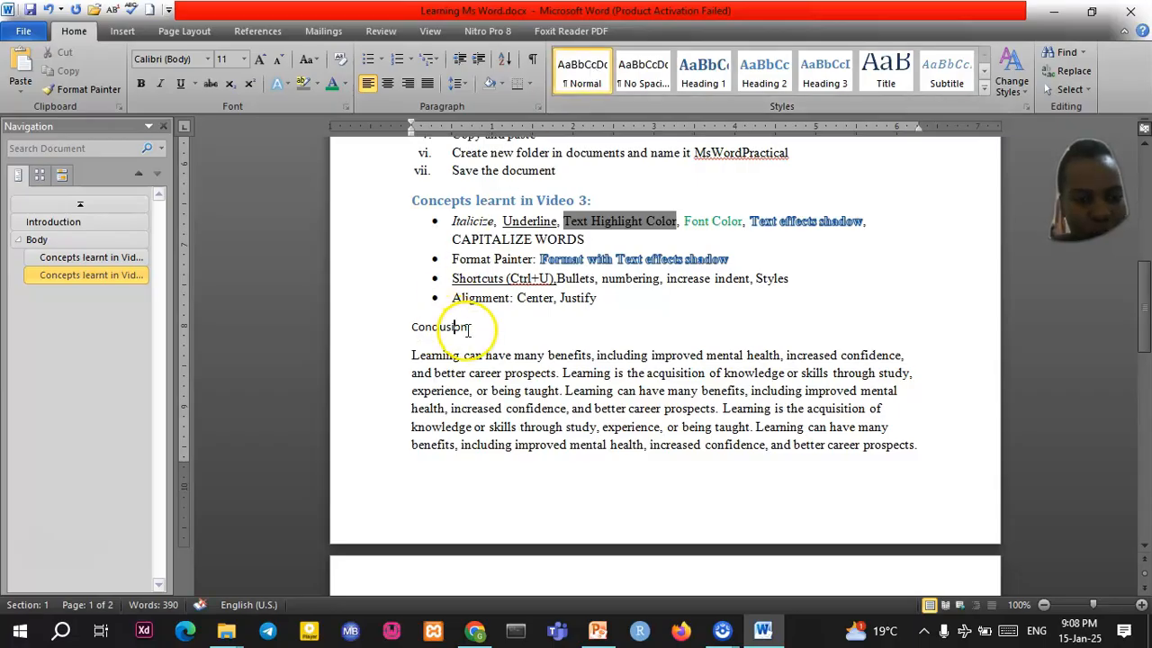
pyautogui.click(711, 81)
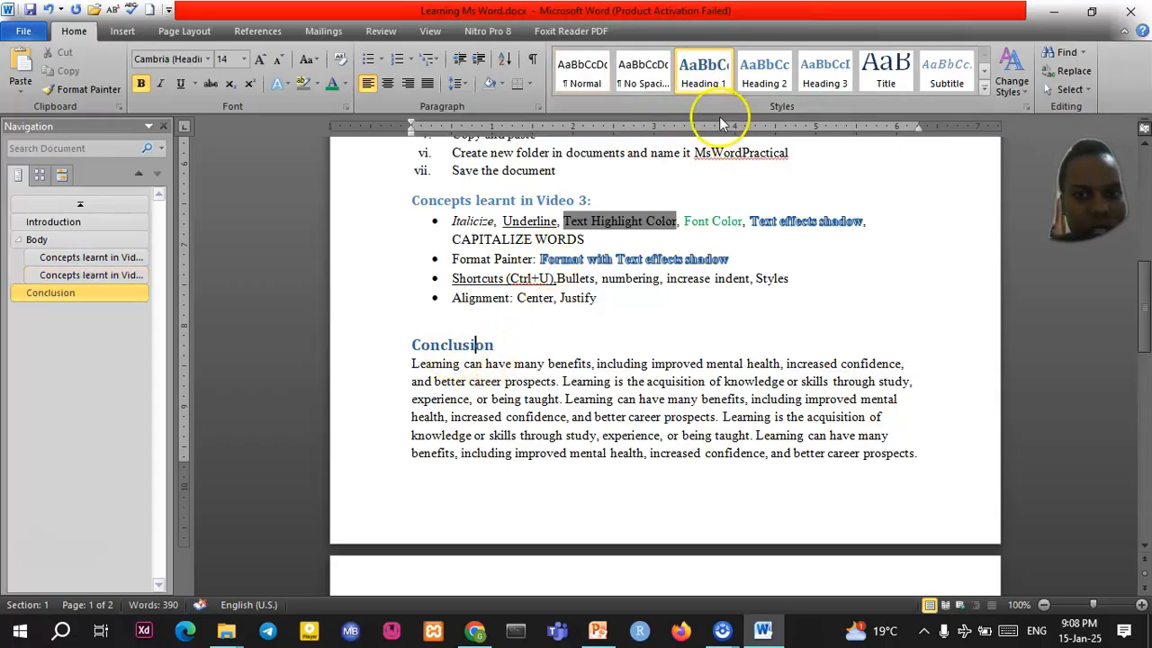
pyautogui.click(582, 72)
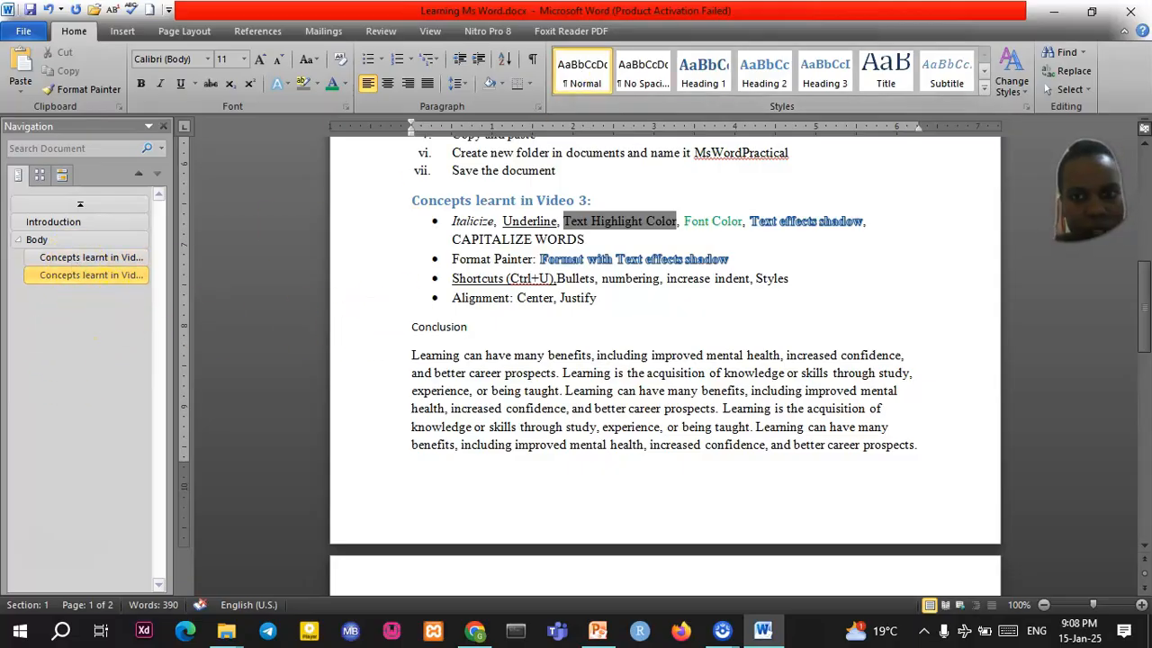
pyautogui.click(703, 72)
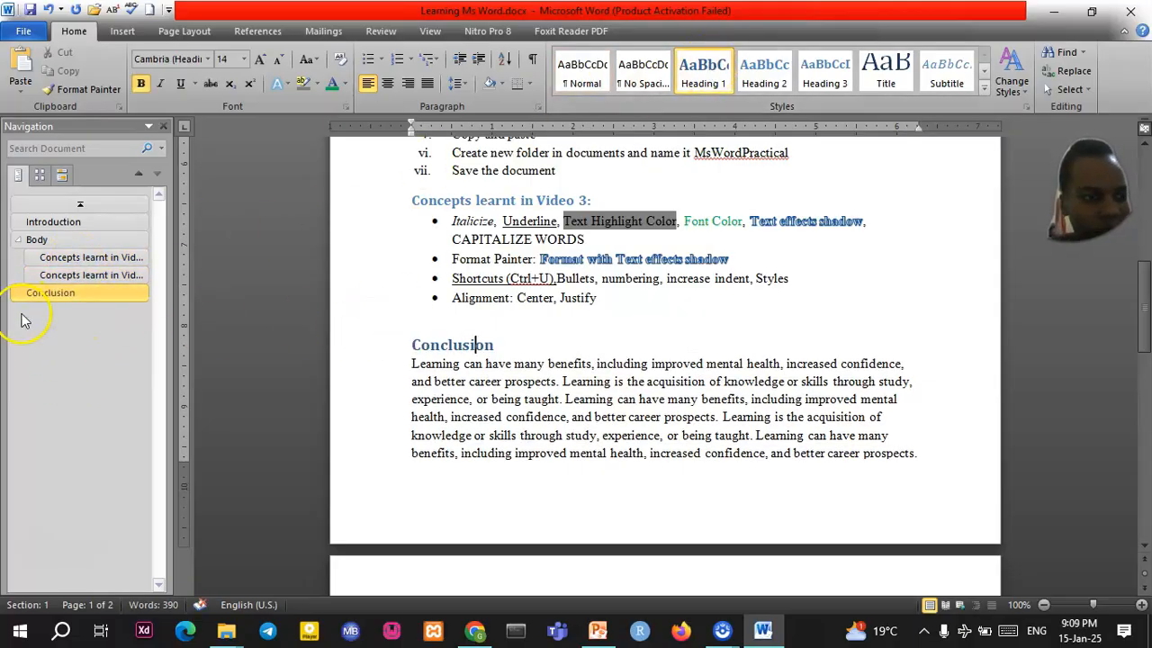
pyautogui.click(63, 261)
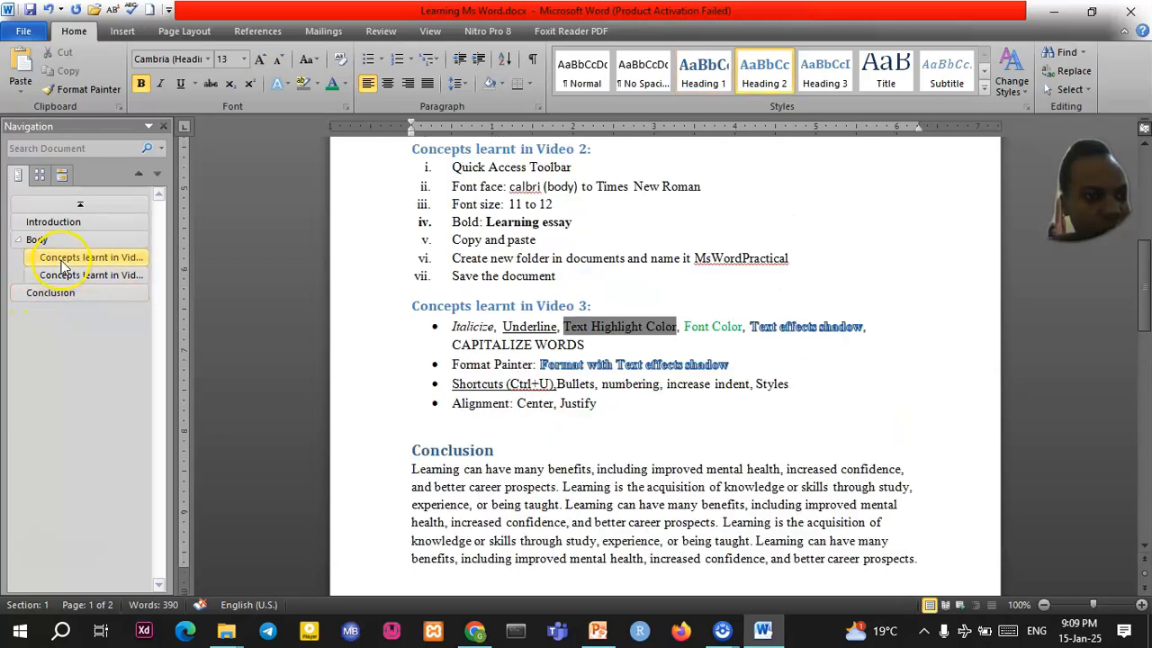
pyautogui.click(65, 275)
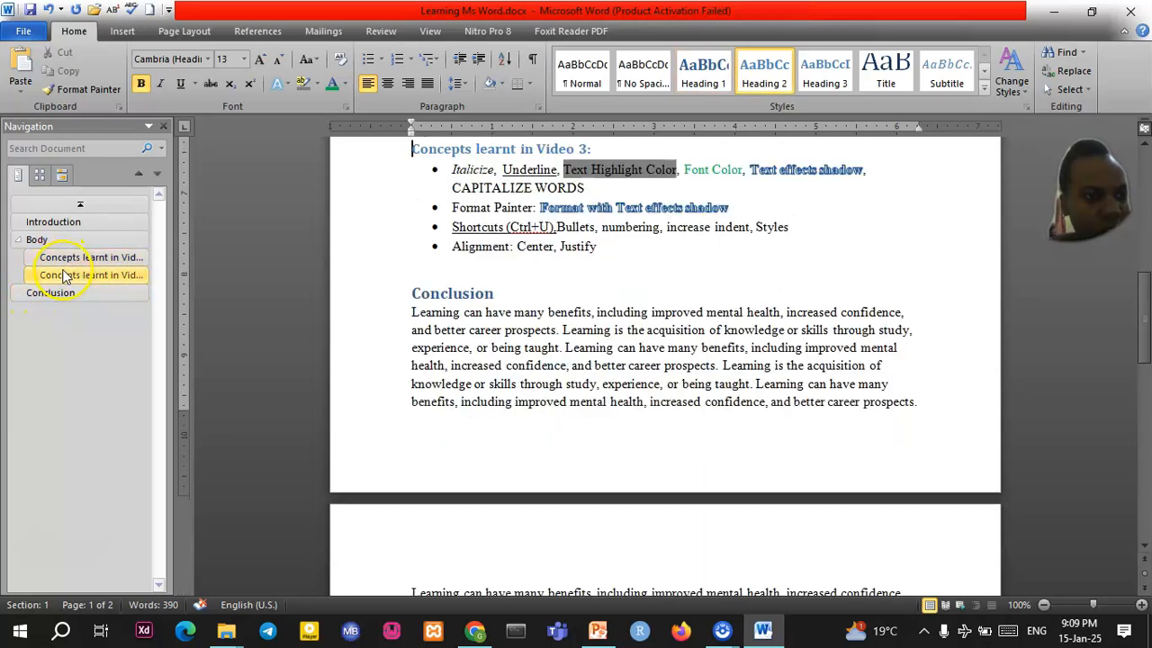
pyautogui.click(19, 241)
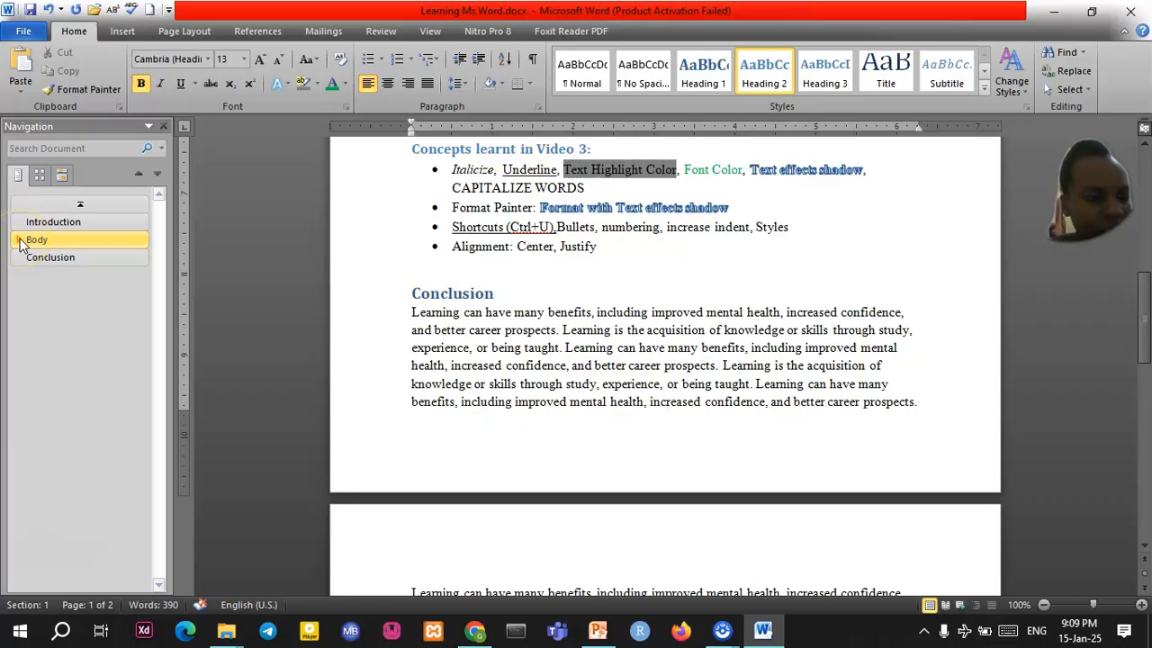
pyautogui.click(34, 243)
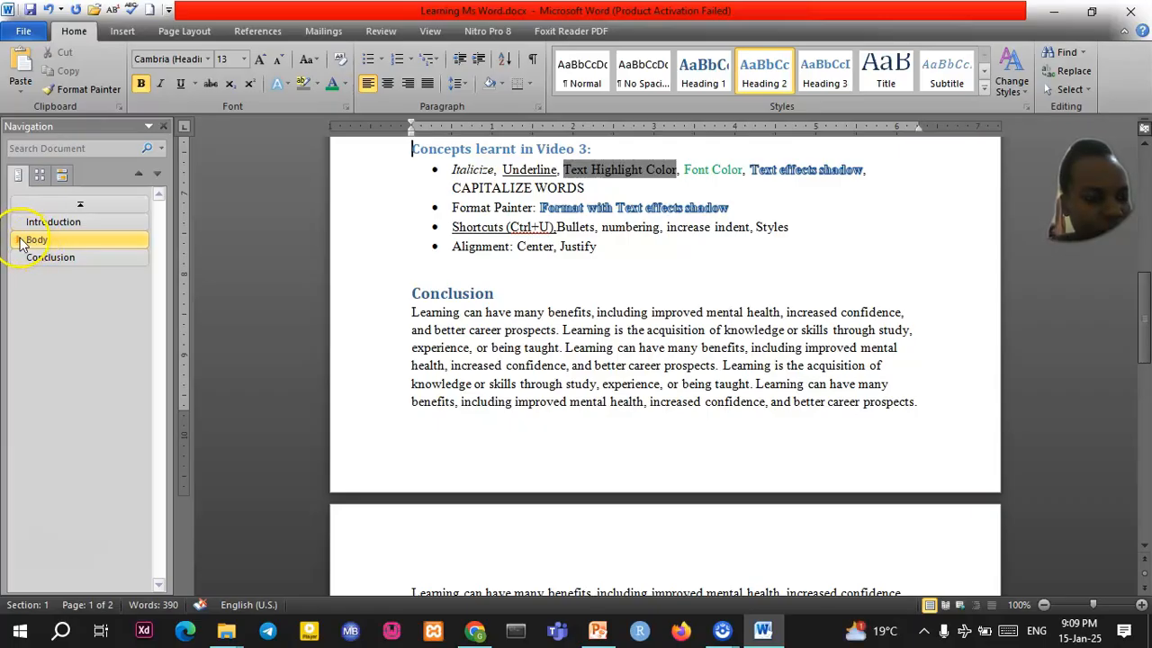
pyautogui.click(18, 241)
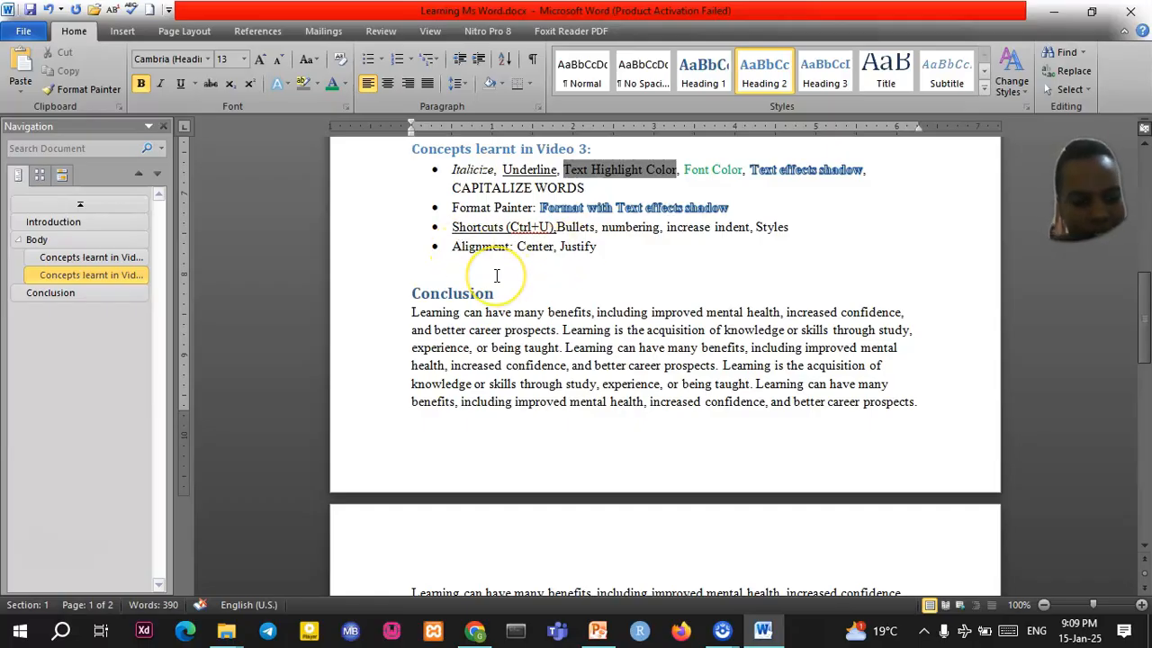
pyautogui.scroll(6, 496, 275)
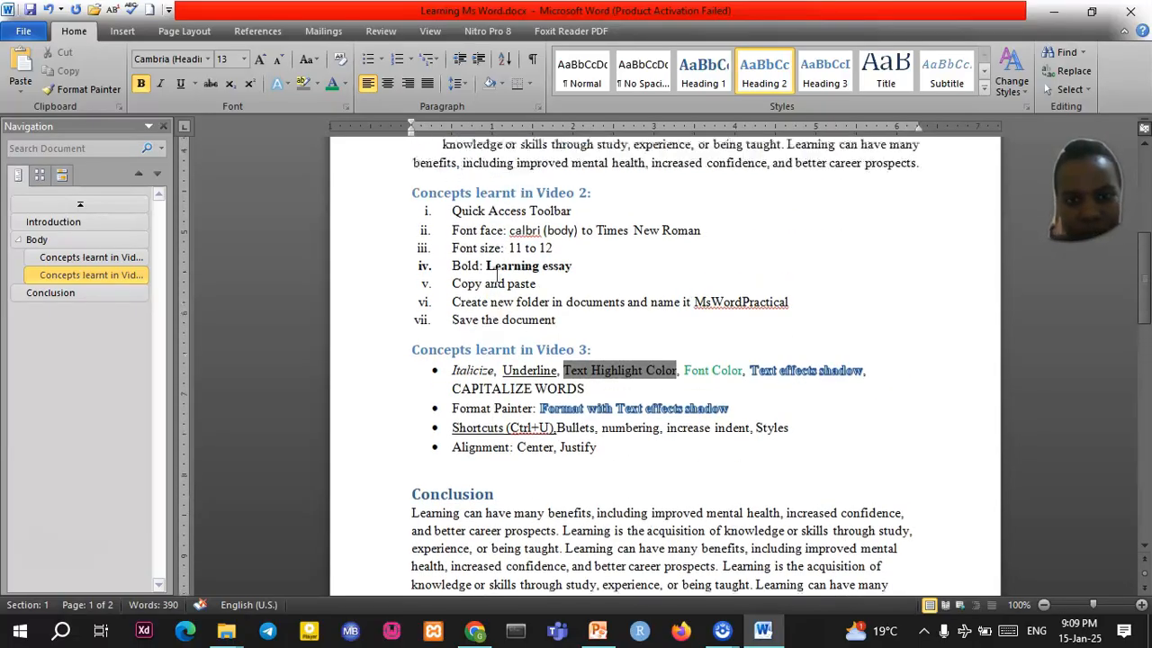
pyautogui.scroll(4, 496, 275)
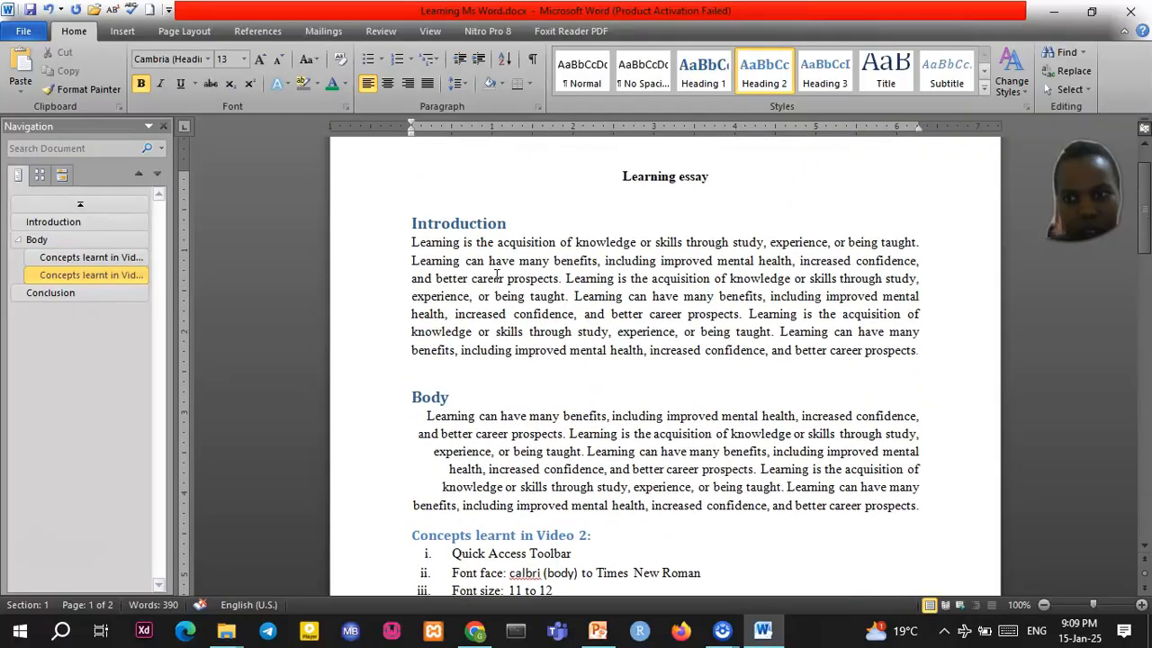